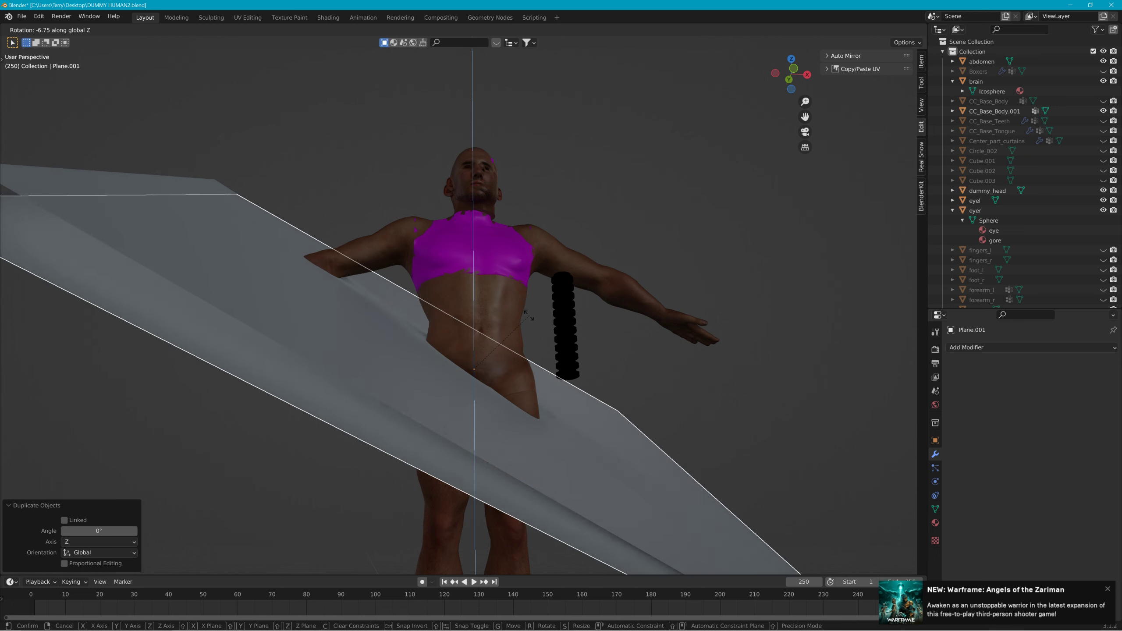
Step: Rotate the duplicated plane -60° about global Y, and tilt both cutting planes together -30° about global X
{"action": "key", "text": "y"}
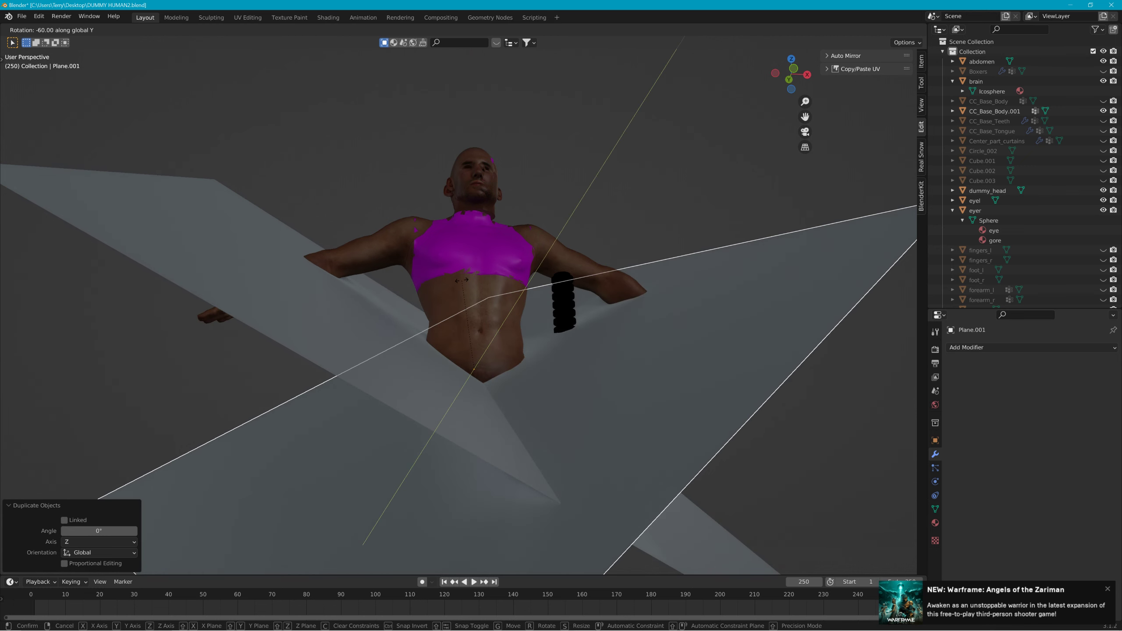
{"action": "left_click", "coordinate": [484, 284]}
{"action": "middle_click_drag", "start_coordinate": [484, 283], "coordinate": [382, 318]}
{"action": "left_click", "coordinate": [500, 291], "text": "shift"}
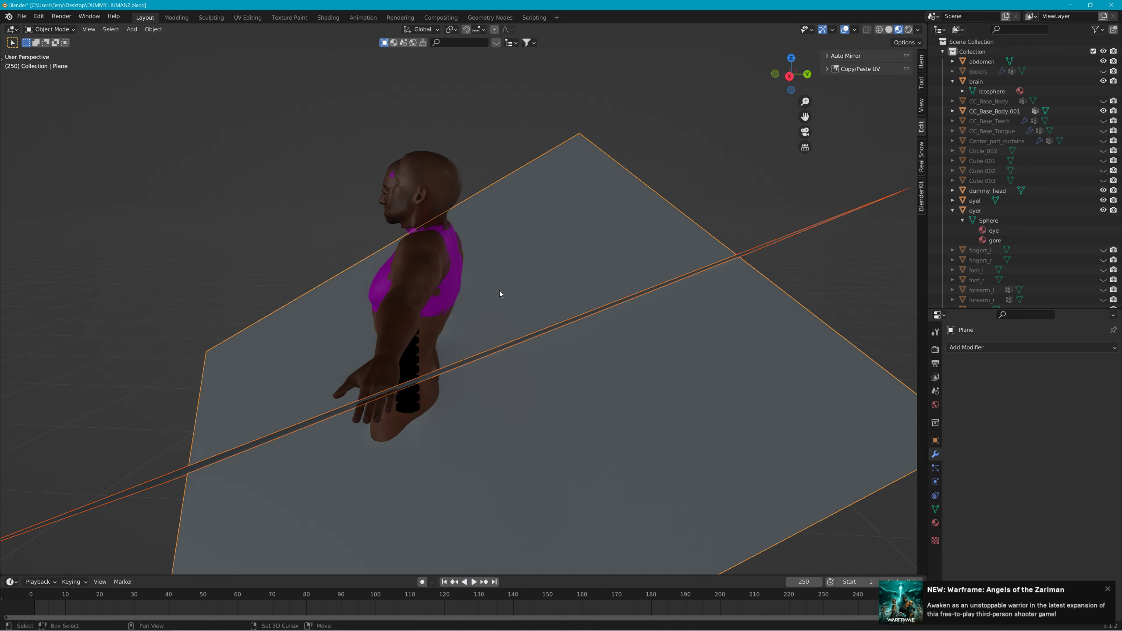
{"action": "key", "text": "r"}
{"action": "key", "text": "y"}
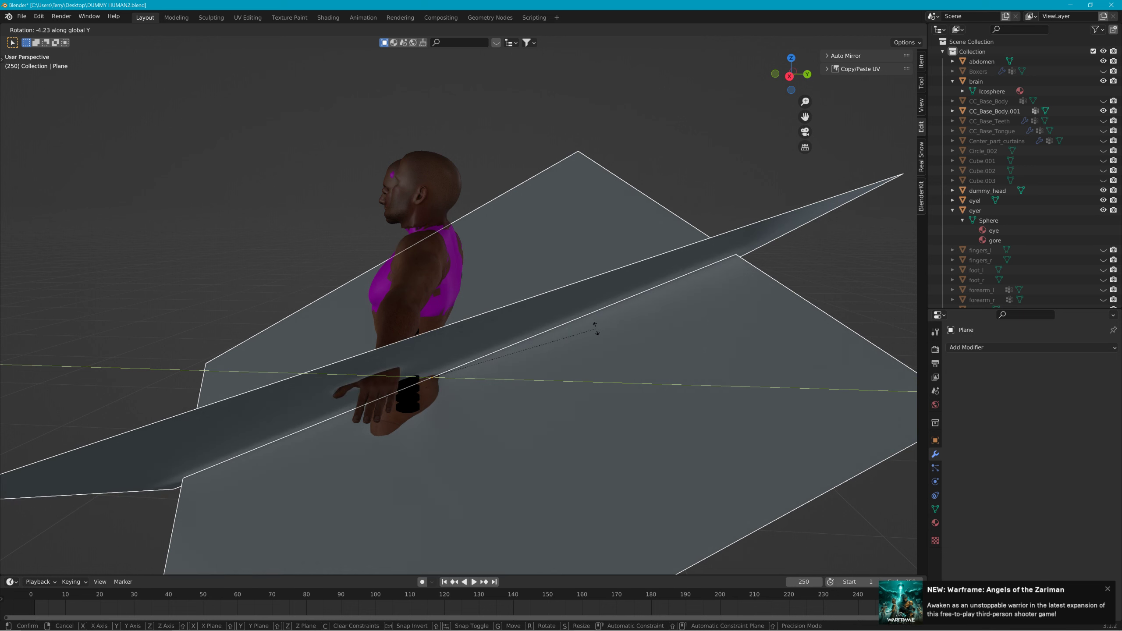
{"action": "key", "text": "x"}
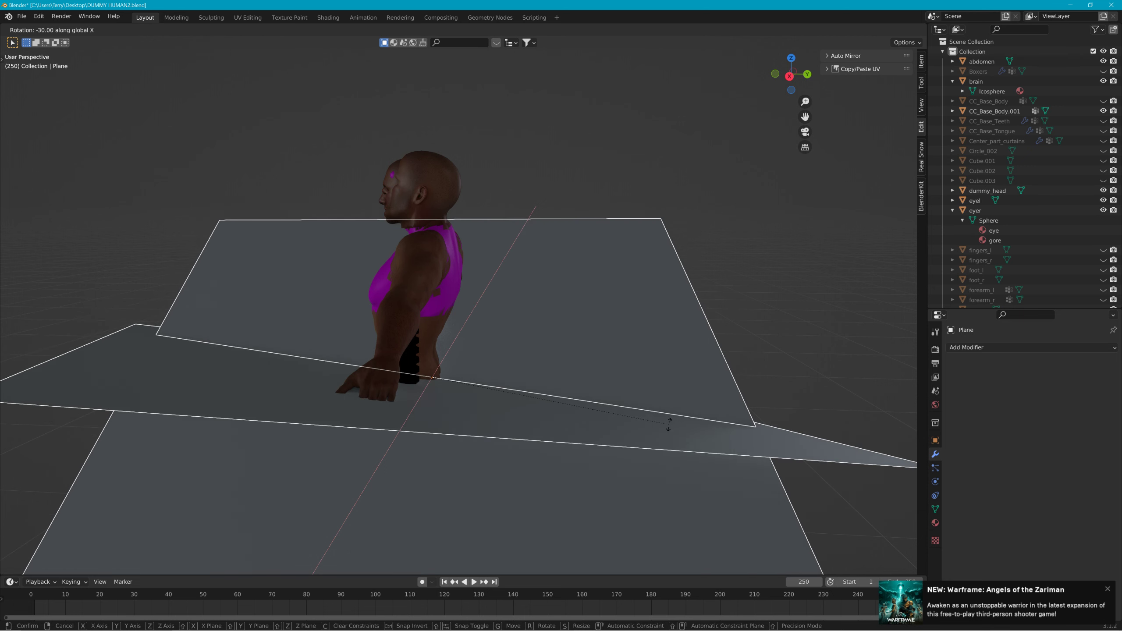
{"action": "left_click", "coordinate": [670, 425]}
{"action": "middle_click_drag", "start_coordinate": [669, 424], "coordinate": [742, 404]}
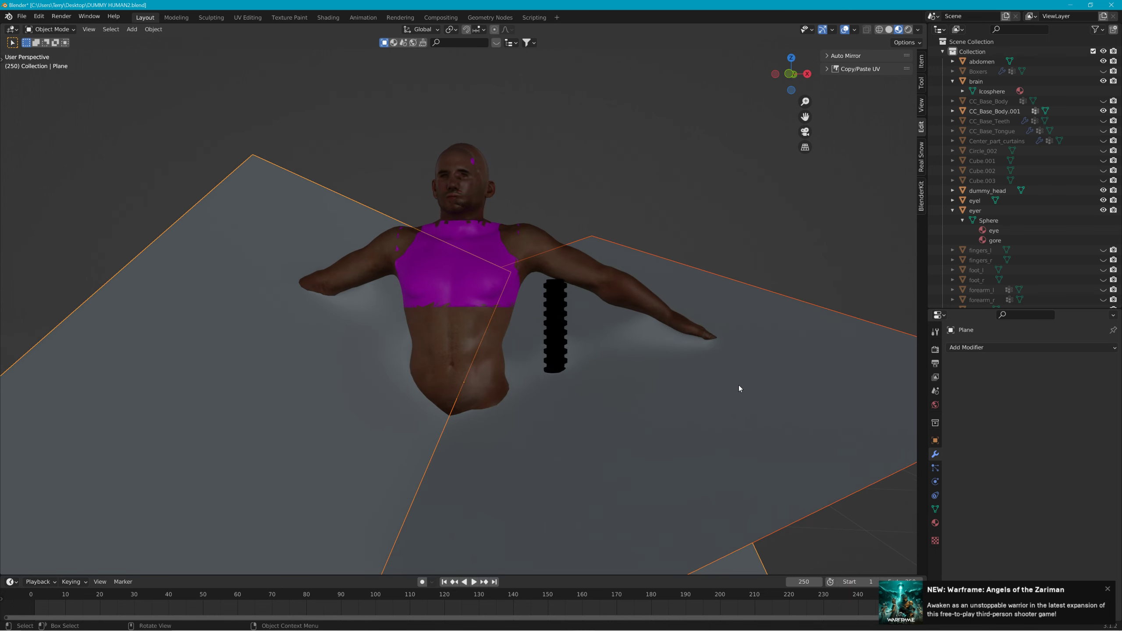
Step: Delete both tilted cutting planes that cross the body
{"action": "left_click", "coordinate": [738, 385]}
{"action": "key", "text": "Delete"}
{"action": "left_click", "coordinate": [320, 389]}
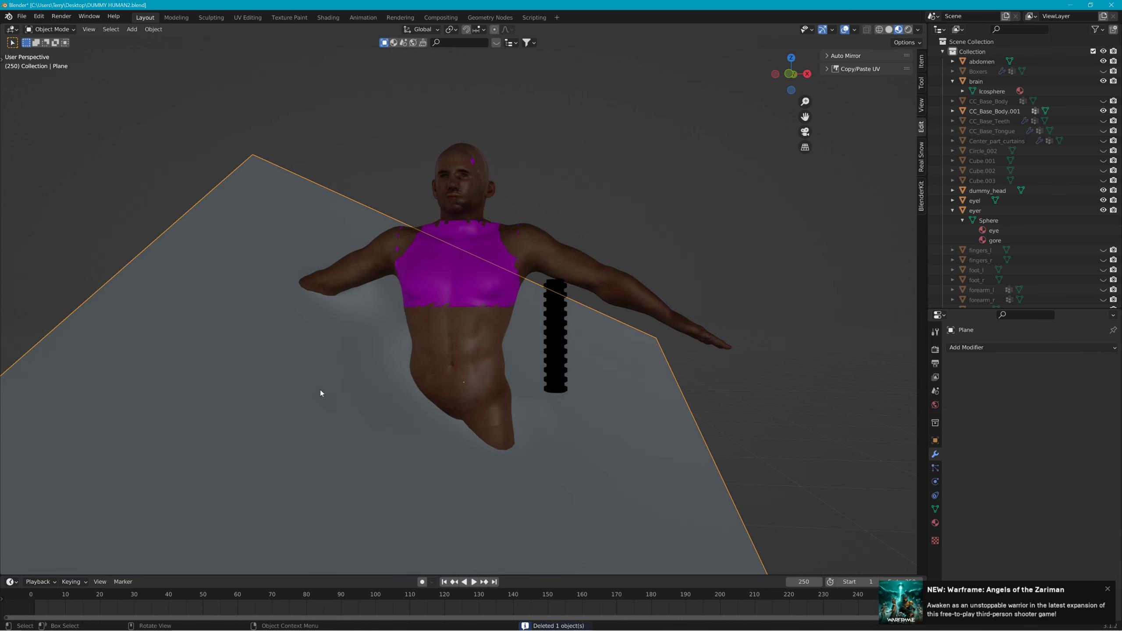
{"action": "key", "text": "Delete"}
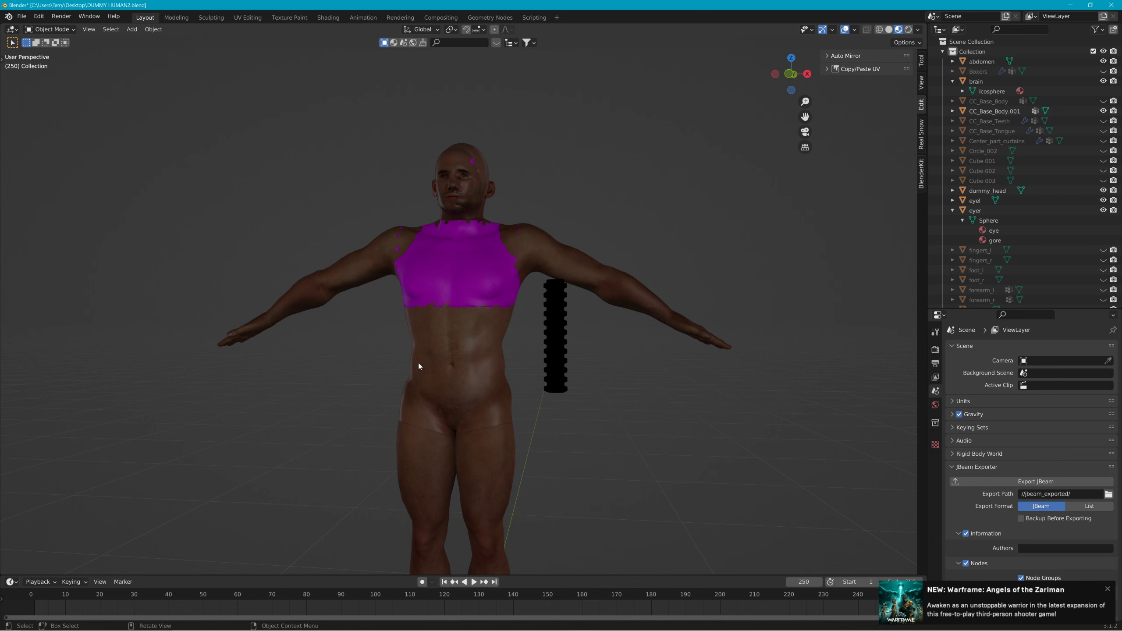
Step: Add a 2 m plane at the origin and raise it about 0.84 m along Z to the hips
{"action": "left_click", "coordinate": [126, 33]}
{"action": "mouse_move", "coordinate": [150, 39]}
{"action": "left_click", "coordinate": [226, 42]}
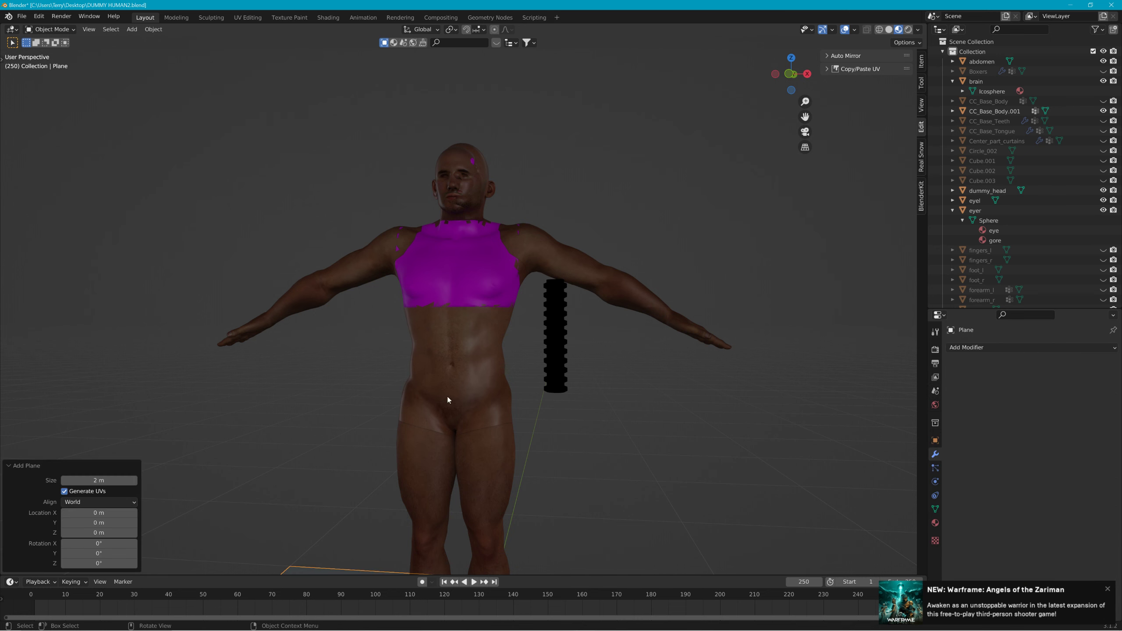
{"action": "key", "text": "g"}
{"action": "key", "text": "z"}
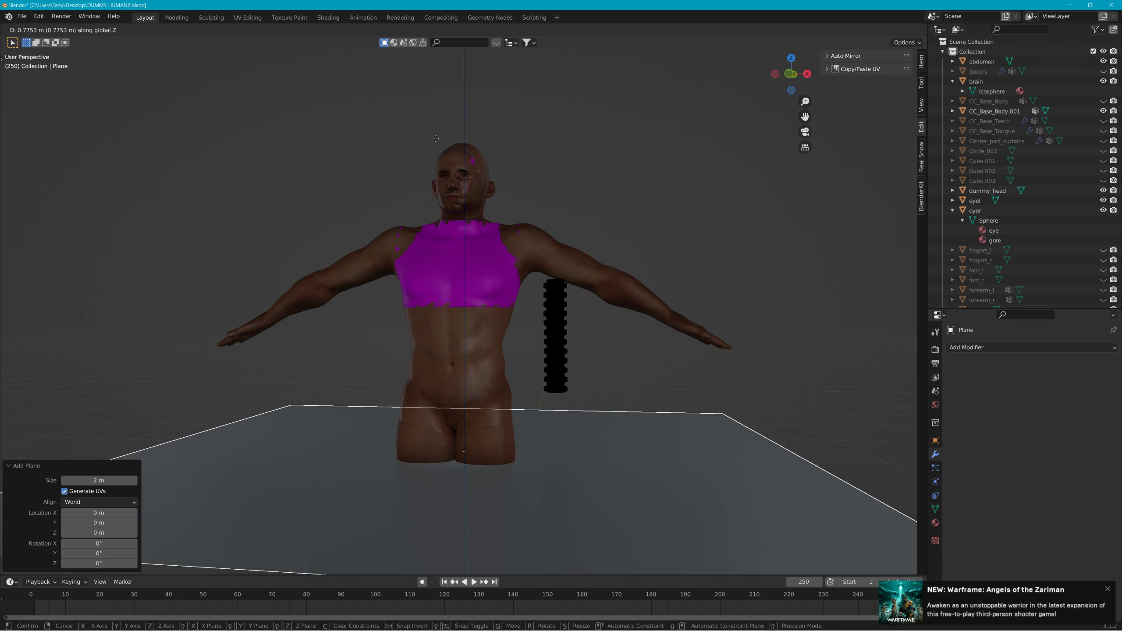
{"action": "left_click", "coordinate": [436, 124]}
Step: Rotate the plane 45° about global Y and make a duplicate rotated -90° about Y to form an X
{"action": "key", "text": "r"}
{"action": "key", "text": "y"}
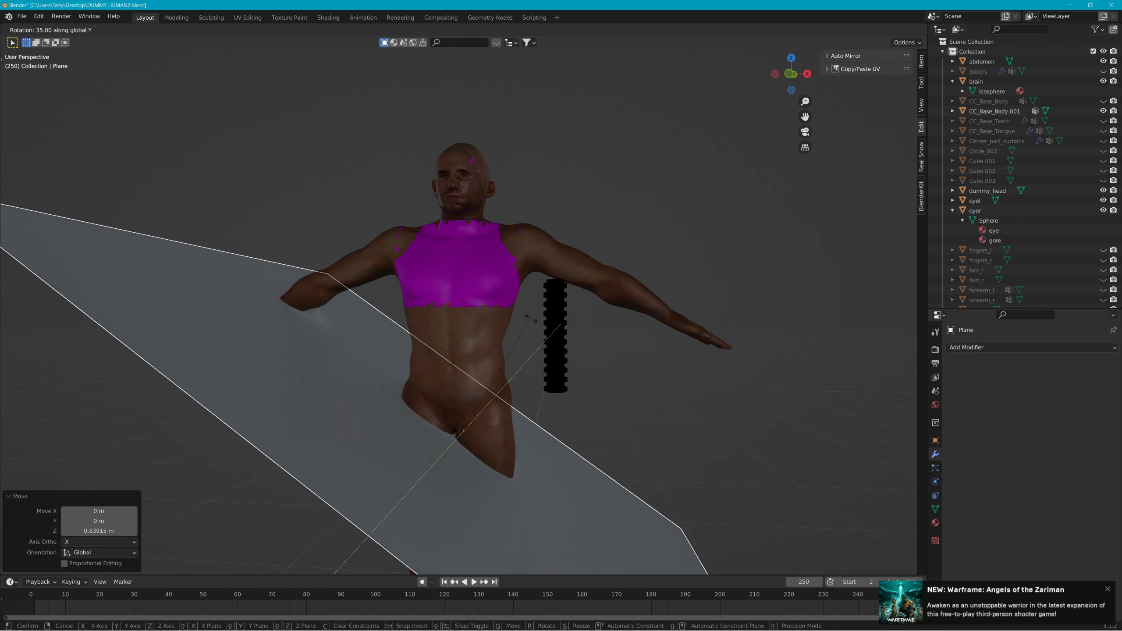
{"action": "left_click", "coordinate": [535, 340]}
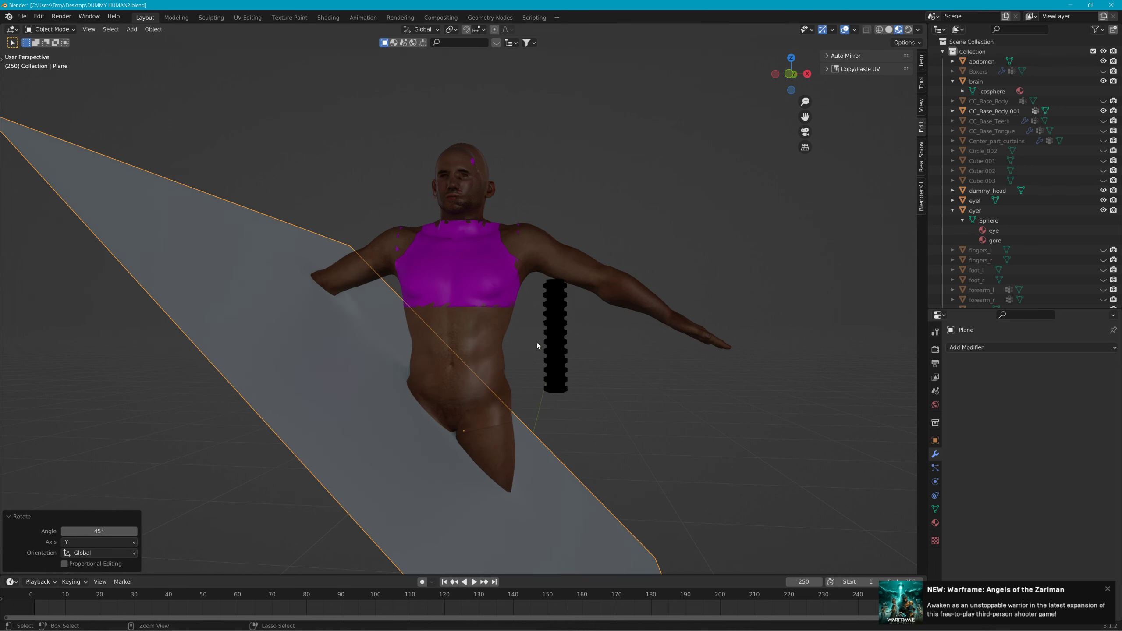
{"action": "key", "text": "shift+d"}
{"action": "key", "text": "r"}
{"action": "key", "text": "y"}
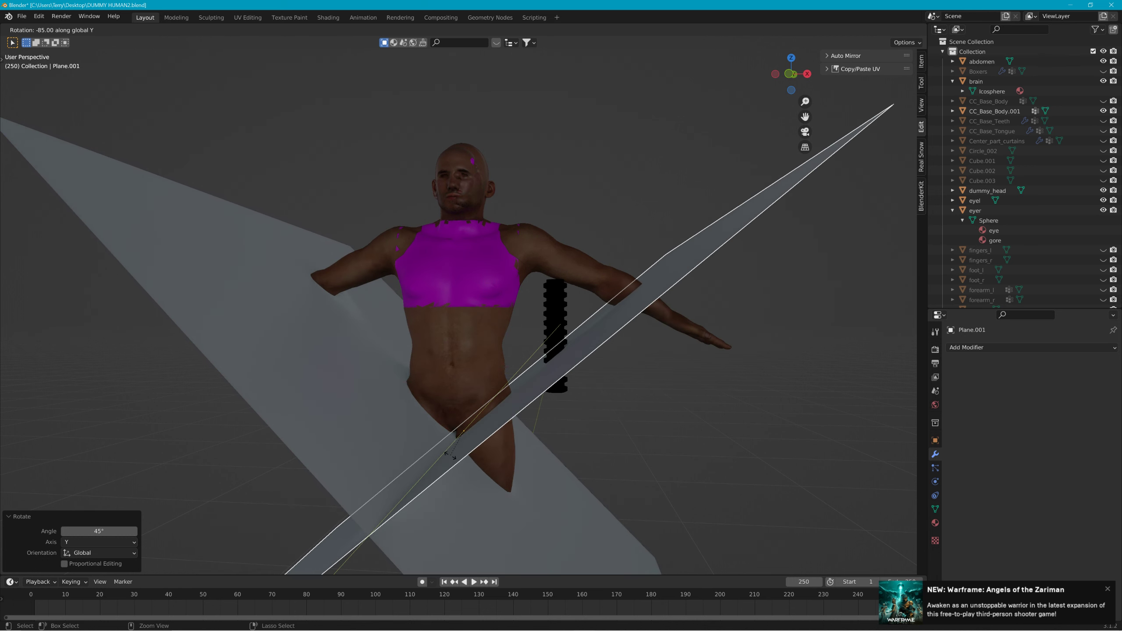
{"action": "left_click", "coordinate": [451, 463]}
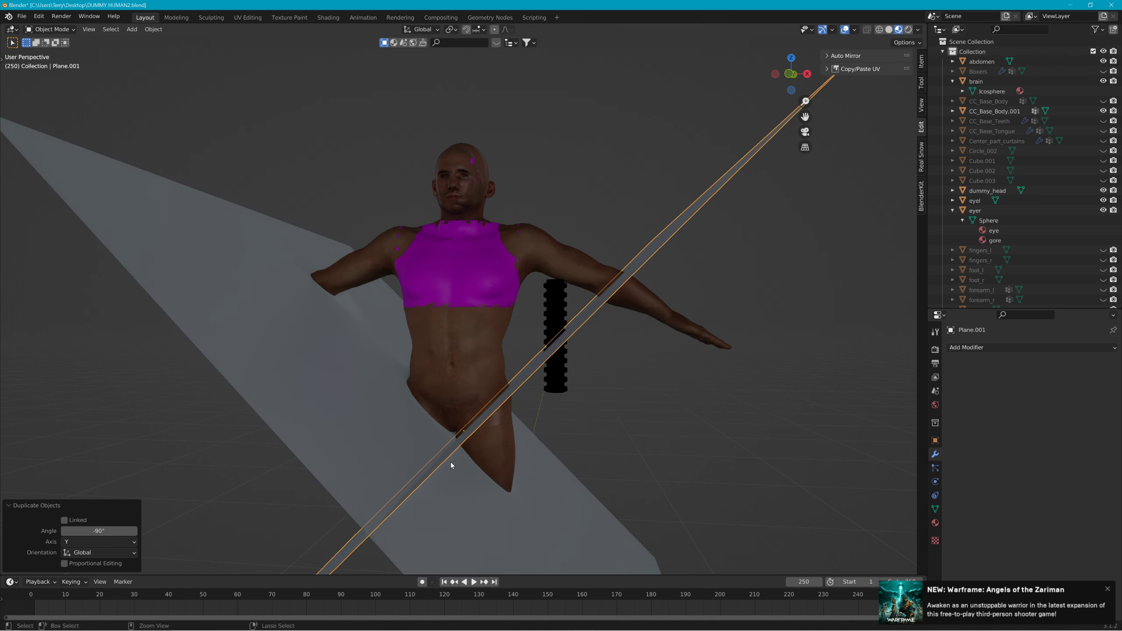
Step: Select both crossed planes and raise them together about 0.071 m along Z
{"action": "left_click", "coordinate": [396, 447]}
{"action": "left_click", "coordinate": [514, 378], "text": "shift"}
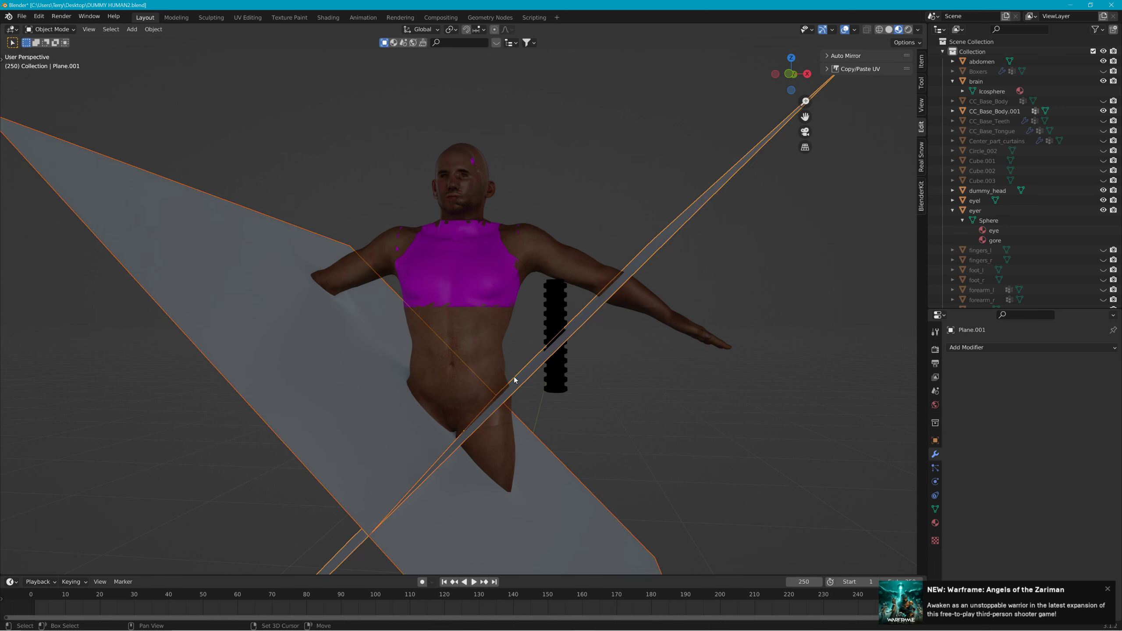
{"action": "key", "text": "g"}
{"action": "key", "text": "z"}
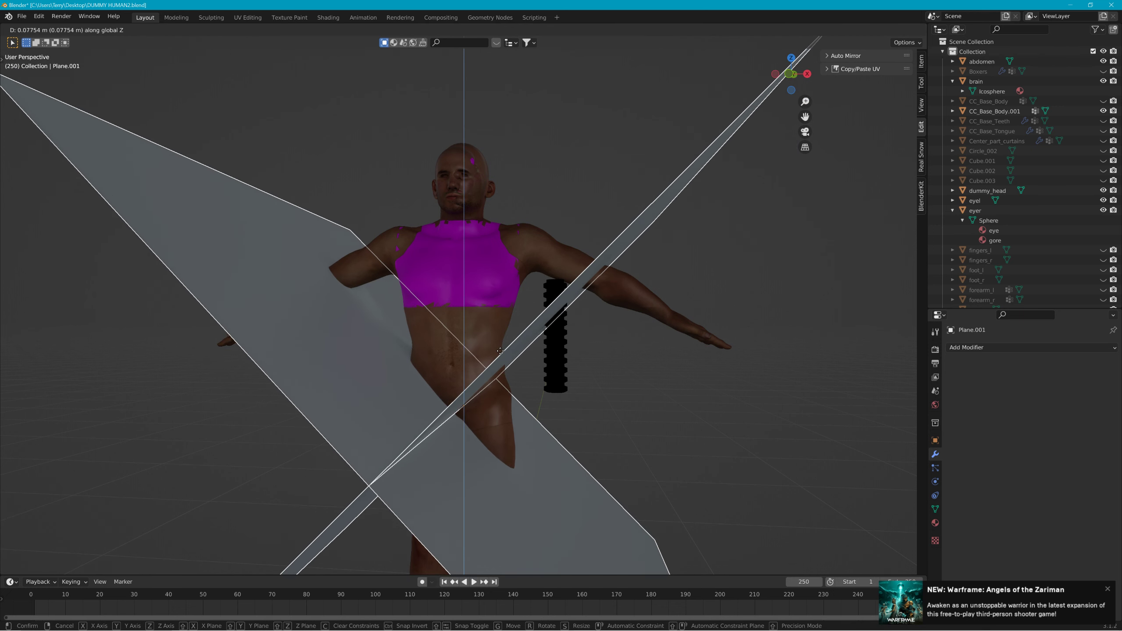
{"action": "left_click", "coordinate": [490, 358]}
{"action": "mouse_move", "coordinate": [490, 358]}
{"action": "middle_mouse_down"}
{"action": "mouse_move", "coordinate": [482, 395]}
{"action": "mouse_move", "coordinate": [482, 361]}
{"action": "middle_mouse_up"}
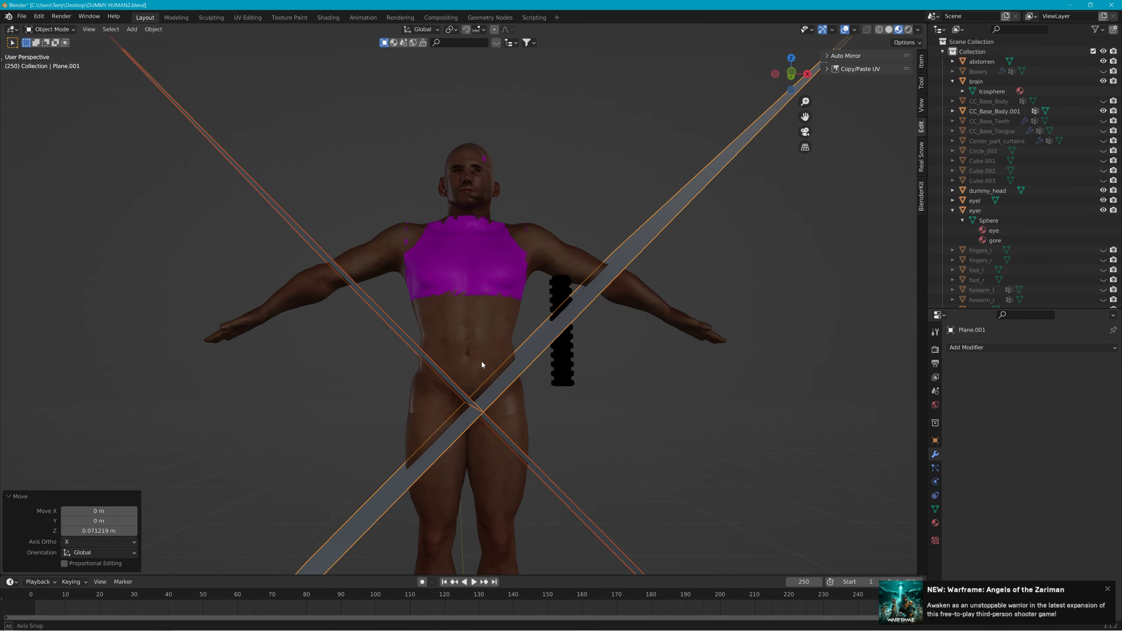
Step: Lower both crossed planes about 0.029 m along Z and join them into one object
{"action": "key", "text": "g"}
{"action": "key", "text": "z"}
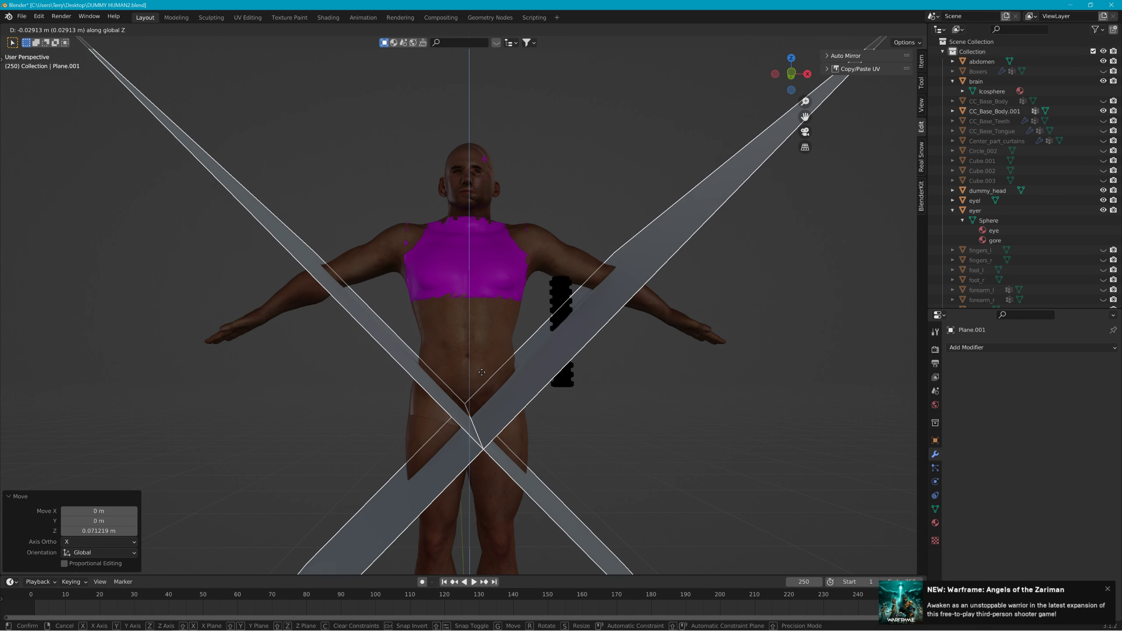
{"action": "left_click", "coordinate": [481, 372]}
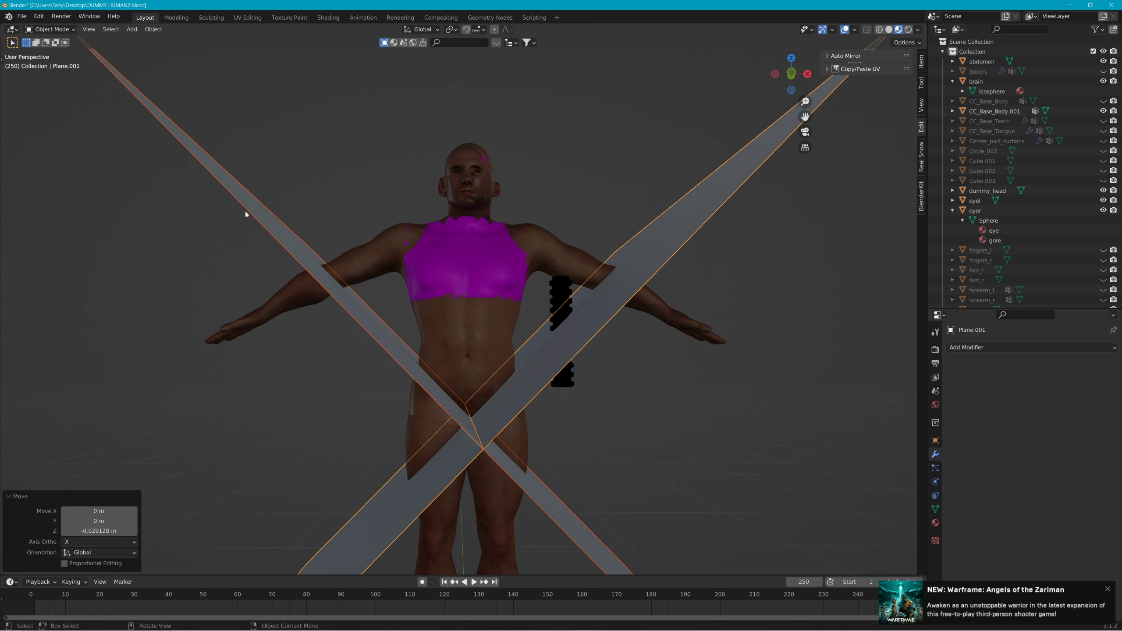
{"action": "left_click", "coordinate": [154, 30]}
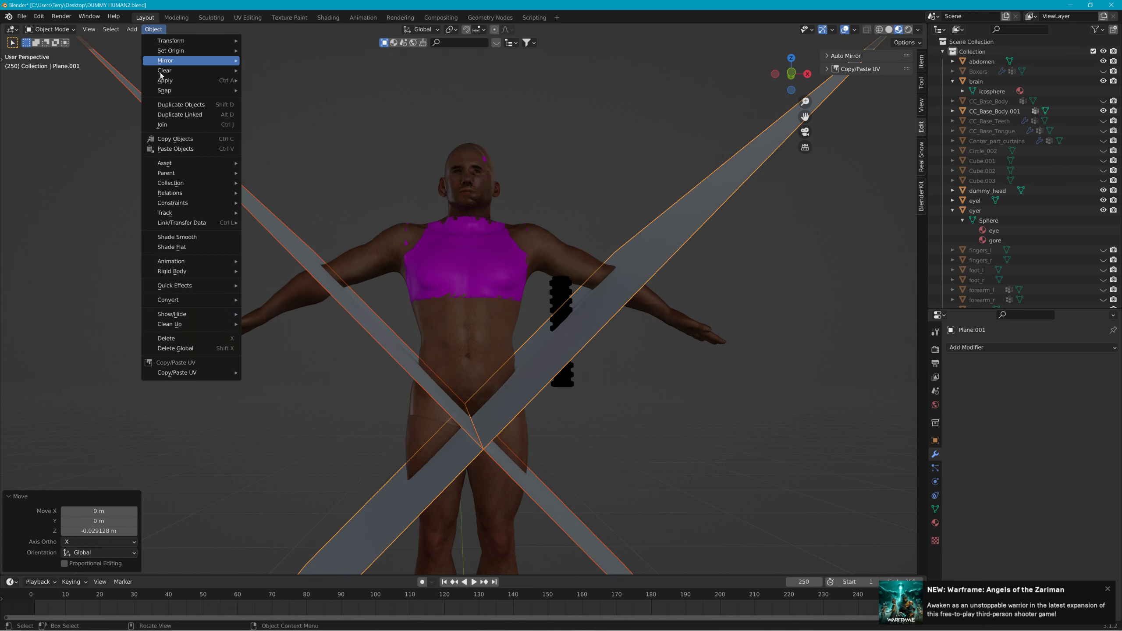
{"action": "left_click", "coordinate": [175, 124]}
Step: Cut CC_Base_Body.001 with the joined planes using a Boolean modifier set to Difference with the Exact solver, and apply it
{"action": "left_click", "coordinate": [440, 305]}
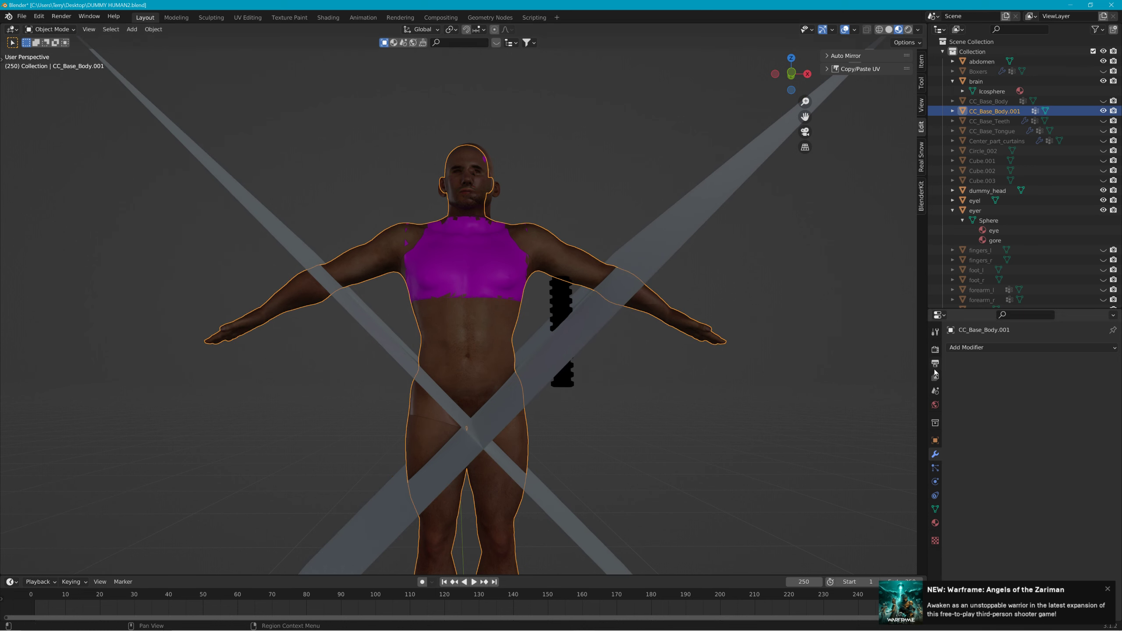
{"action": "left_click", "coordinate": [967, 347]}
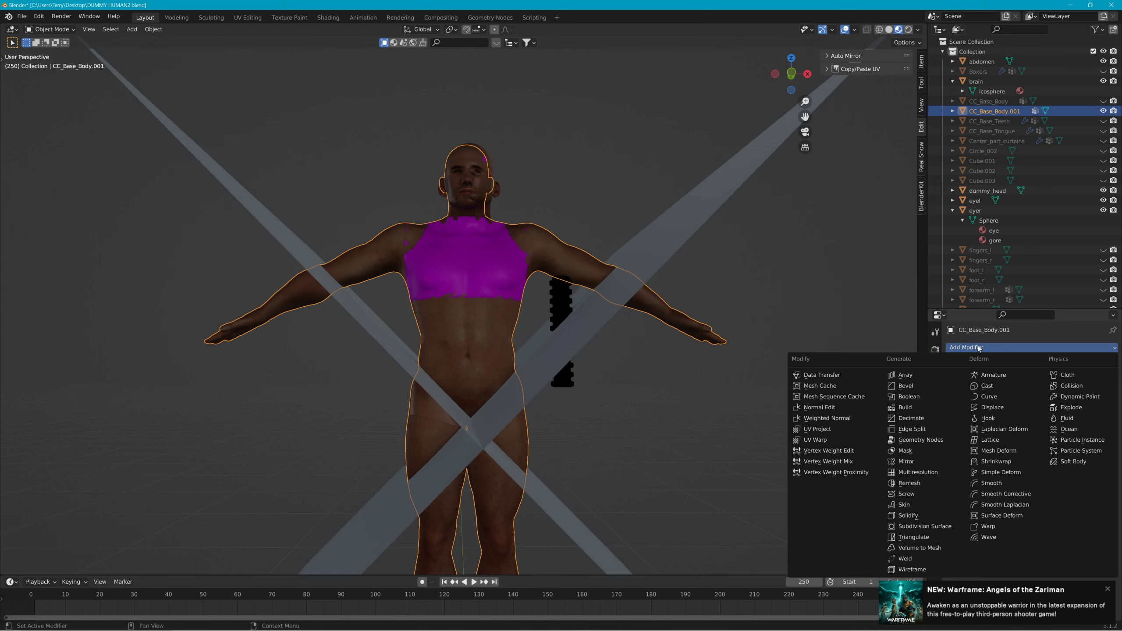
{"action": "left_click", "coordinate": [905, 395]}
{"action": "left_click", "coordinate": [1098, 402]}
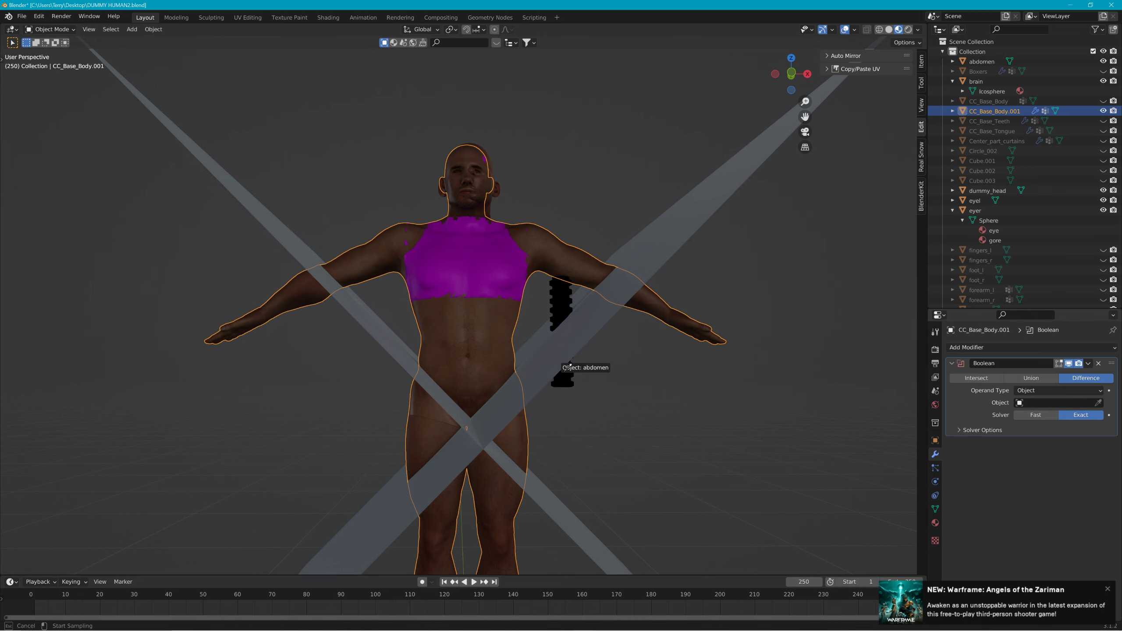
{"action": "left_click", "coordinate": [559, 356]}
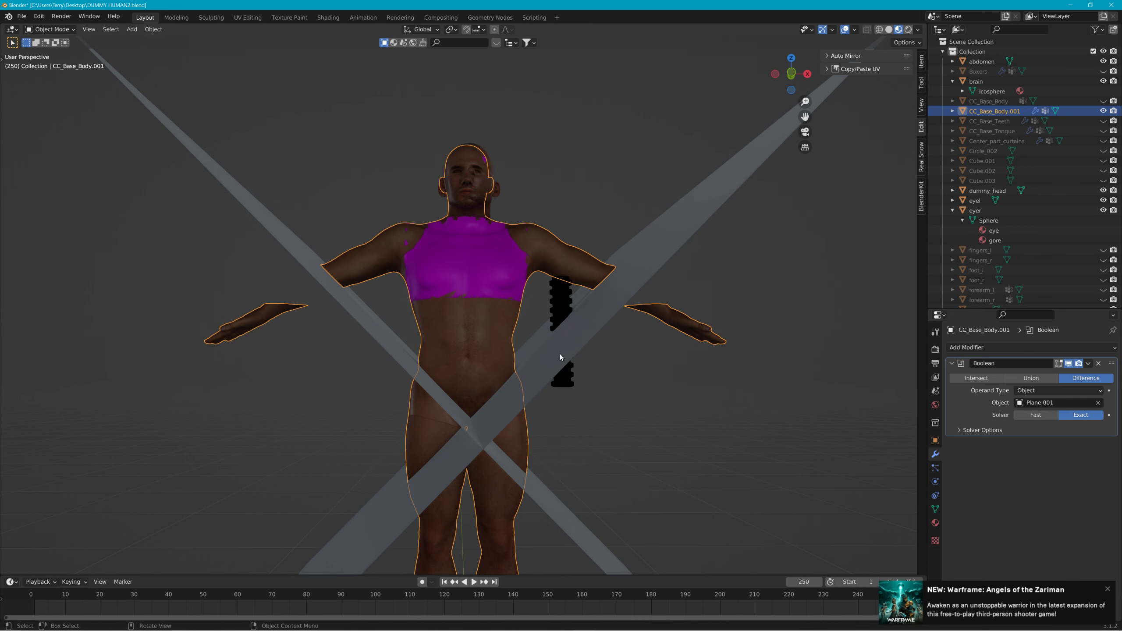
{"action": "mouse_move", "coordinate": [560, 354]}
{"action": "middle_mouse_down"}
{"action": "mouse_move", "coordinate": [587, 354]}
{"action": "mouse_move", "coordinate": [538, 362]}
{"action": "mouse_move", "coordinate": [553, 368]}
{"action": "middle_mouse_up"}
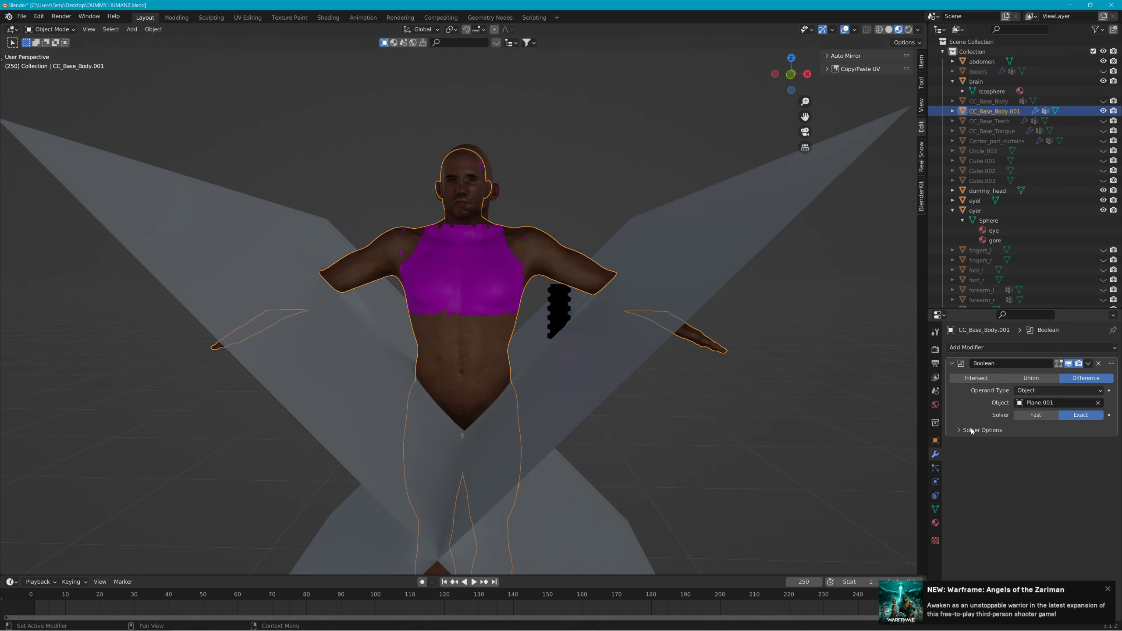
{"action": "left_click", "coordinate": [1089, 365]}
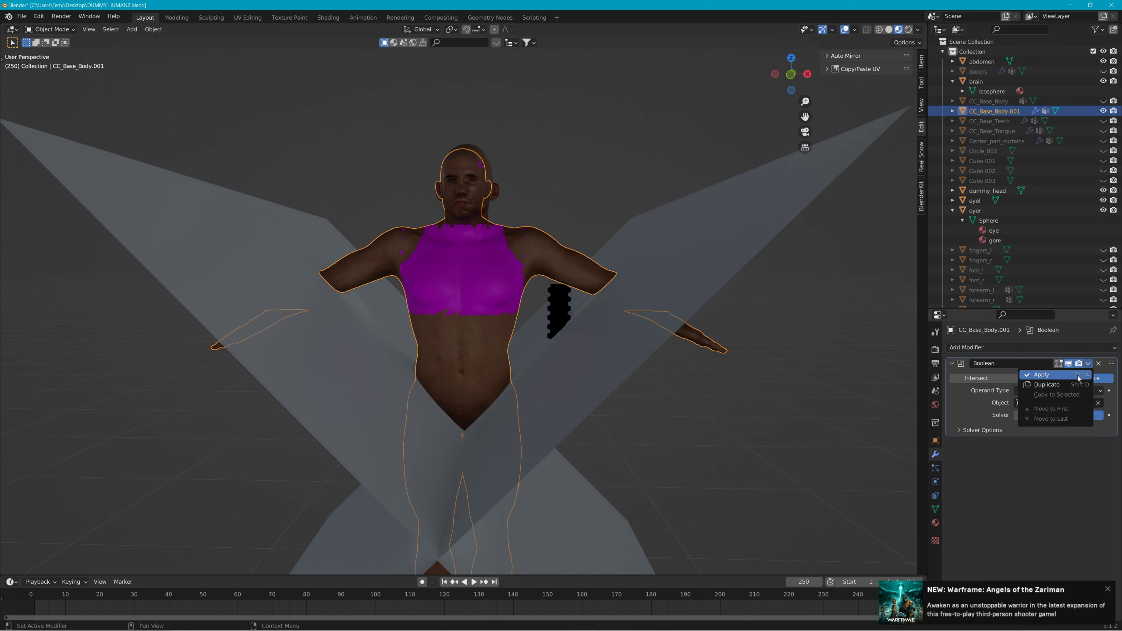
{"action": "left_click", "coordinate": [1057, 375]}
{"action": "left_click", "coordinate": [575, 394]}
{"action": "key", "text": "g"}
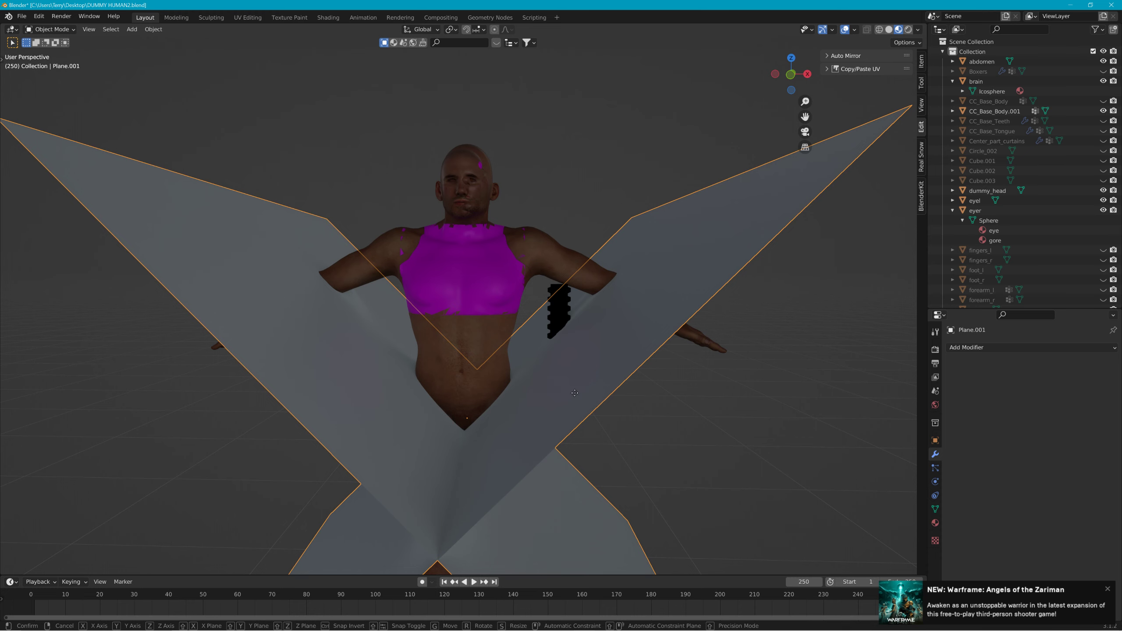
{"action": "key", "text": "z"}
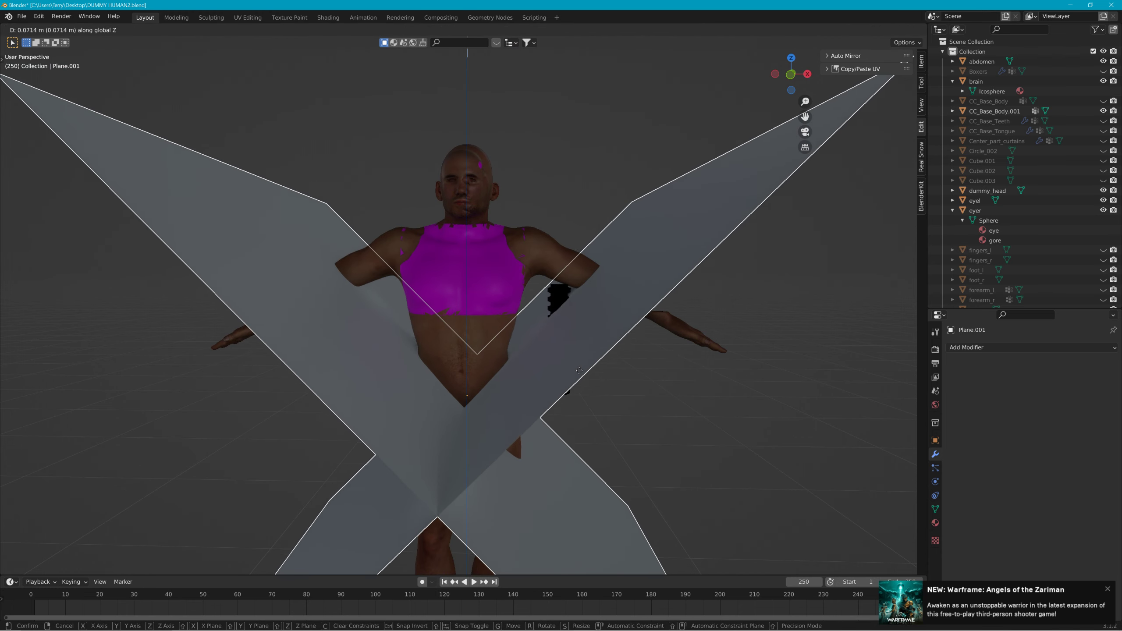
{"action": "left_click", "coordinate": [580, 384]}
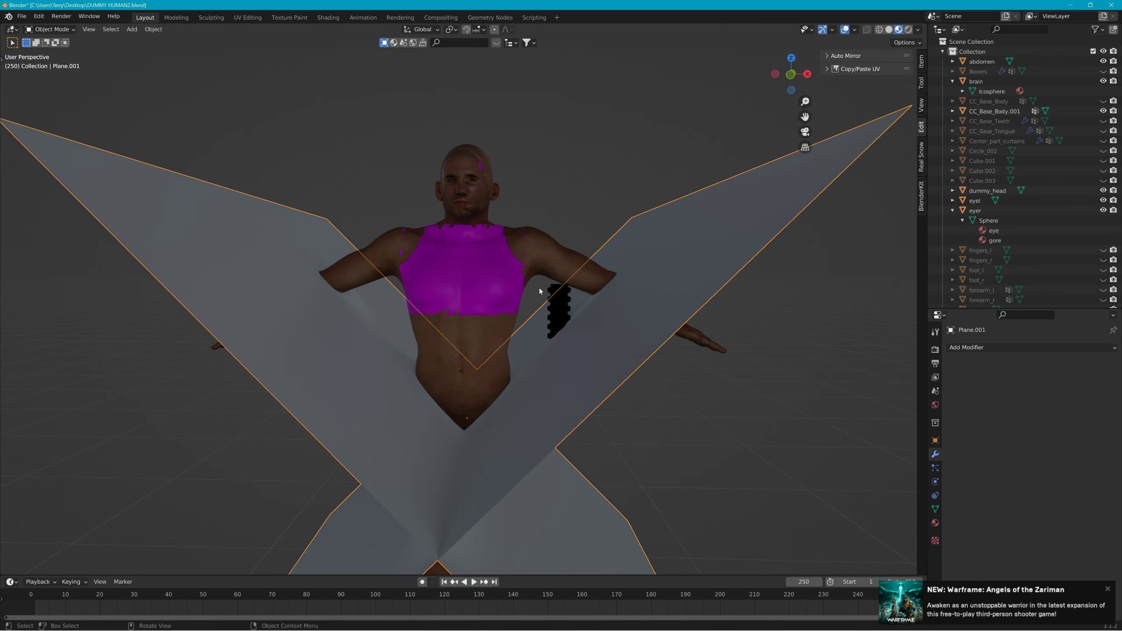
Step: Add another Boolean Difference modifier to CC_Base_Body.001 with the joined planes, Plane.001, as its object
{"action": "left_click", "coordinate": [478, 347]}
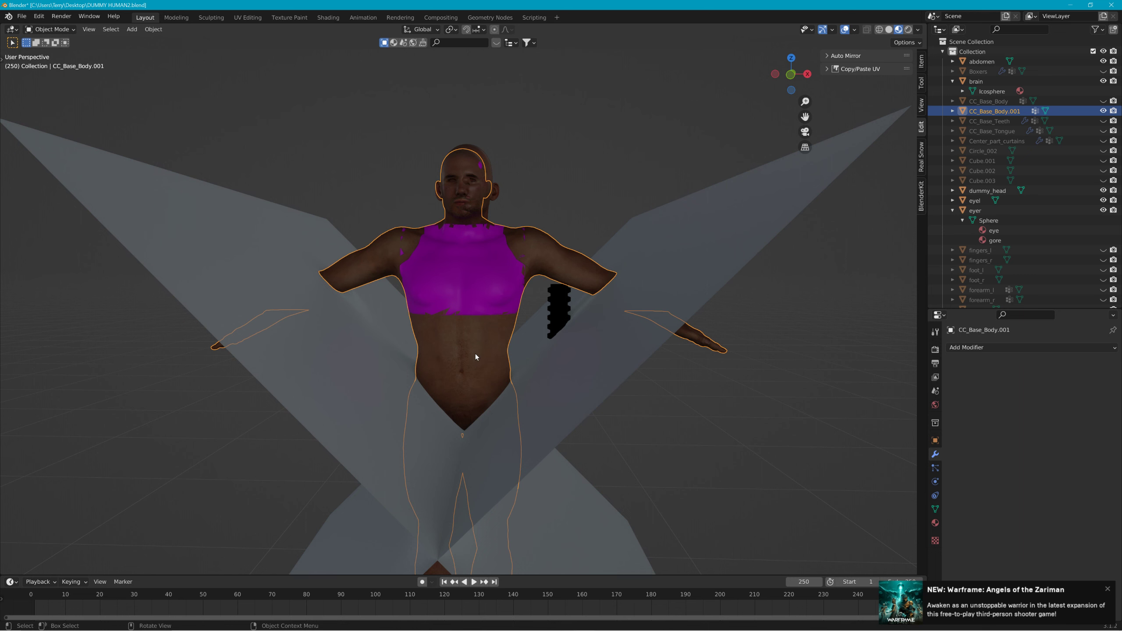
{"action": "left_click", "coordinate": [1008, 347]}
{"action": "left_click", "coordinate": [926, 386]}
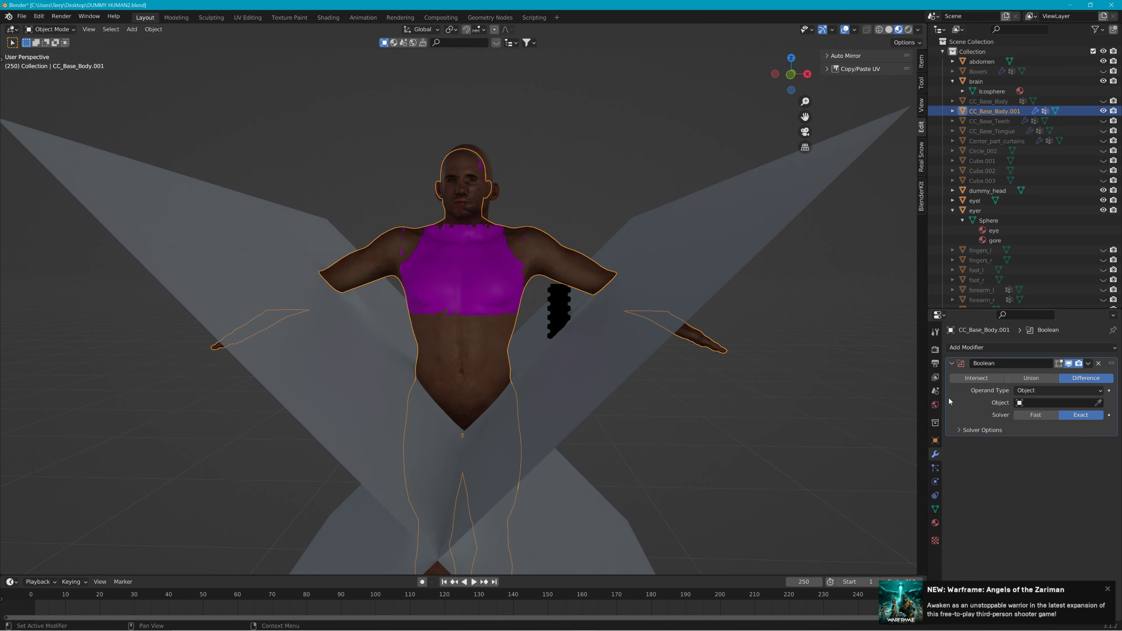
{"action": "left_click", "coordinate": [1095, 403]}
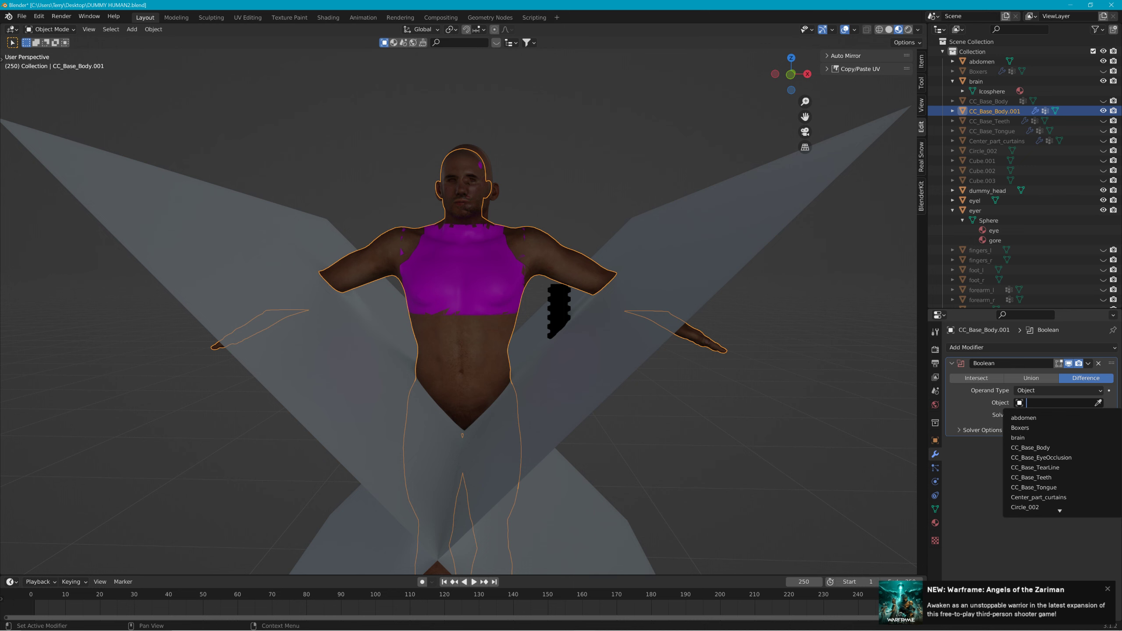
{"action": "left_click", "coordinate": [1098, 403]}
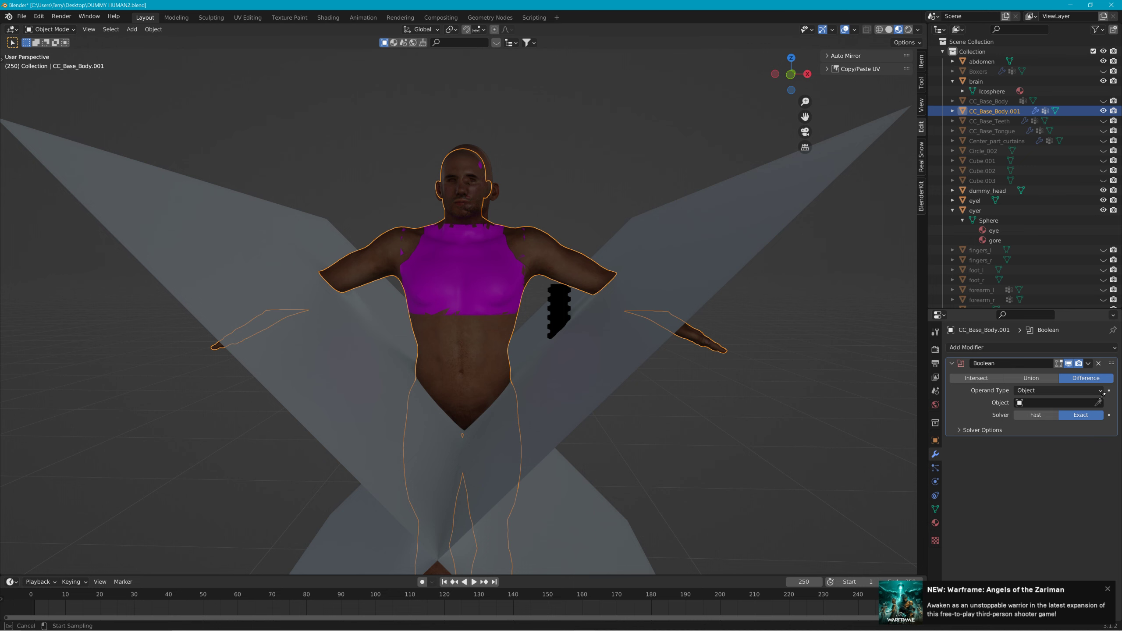
{"action": "left_click", "coordinate": [594, 387]}
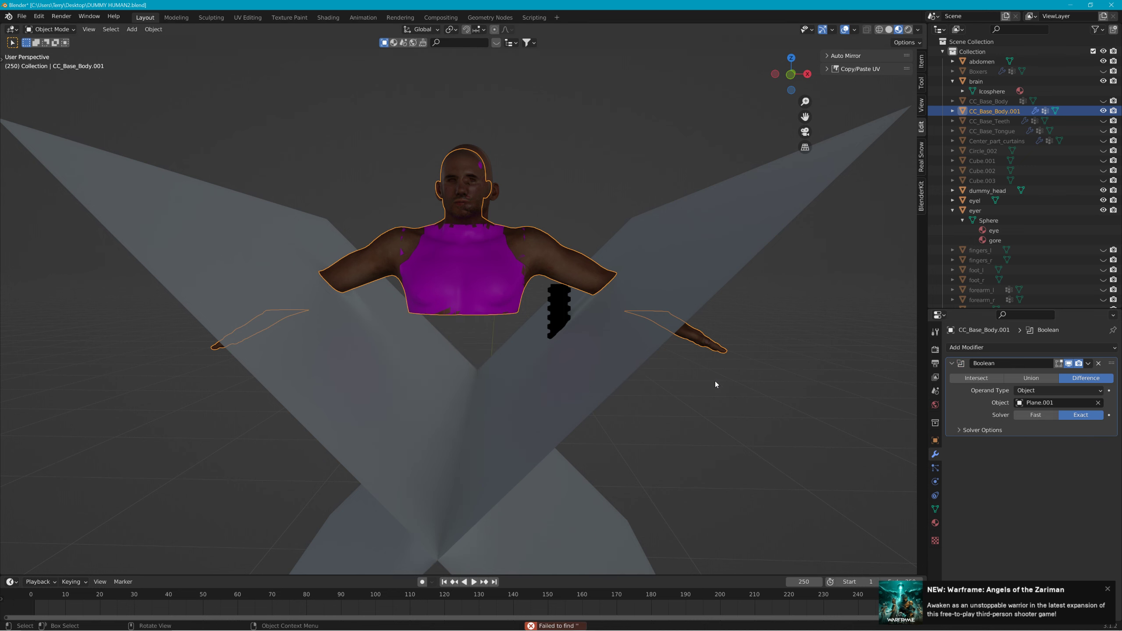
Step: Switch the body's Boolean solver to Fast and reassign Plane.001 as the modifier's object
{"action": "left_click", "coordinate": [1098, 402]}
{"action": "left_click", "coordinate": [1035, 415]}
{"action": "left_click", "coordinate": [1098, 403]}
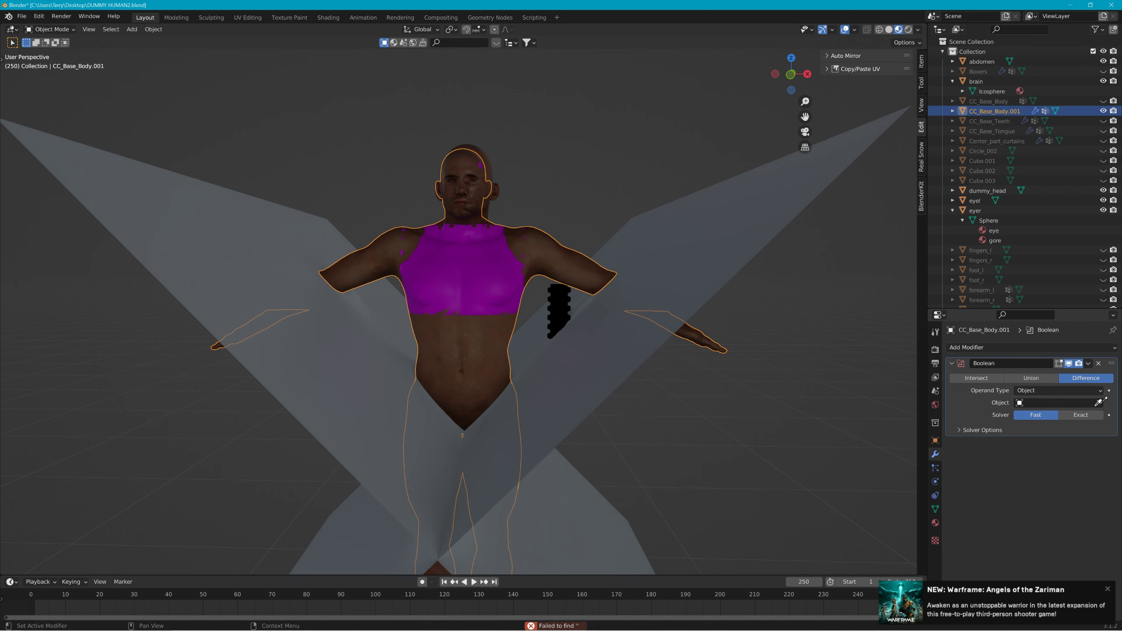
{"action": "left_click", "coordinate": [589, 376]}
{"action": "mouse_move", "coordinate": [590, 376]}
{"action": "middle_mouse_down"}
{"action": "mouse_move", "coordinate": [571, 395]}
{"action": "mouse_move", "coordinate": [597, 385]}
{"action": "mouse_move", "coordinate": [585, 387]}
{"action": "middle_mouse_up"}
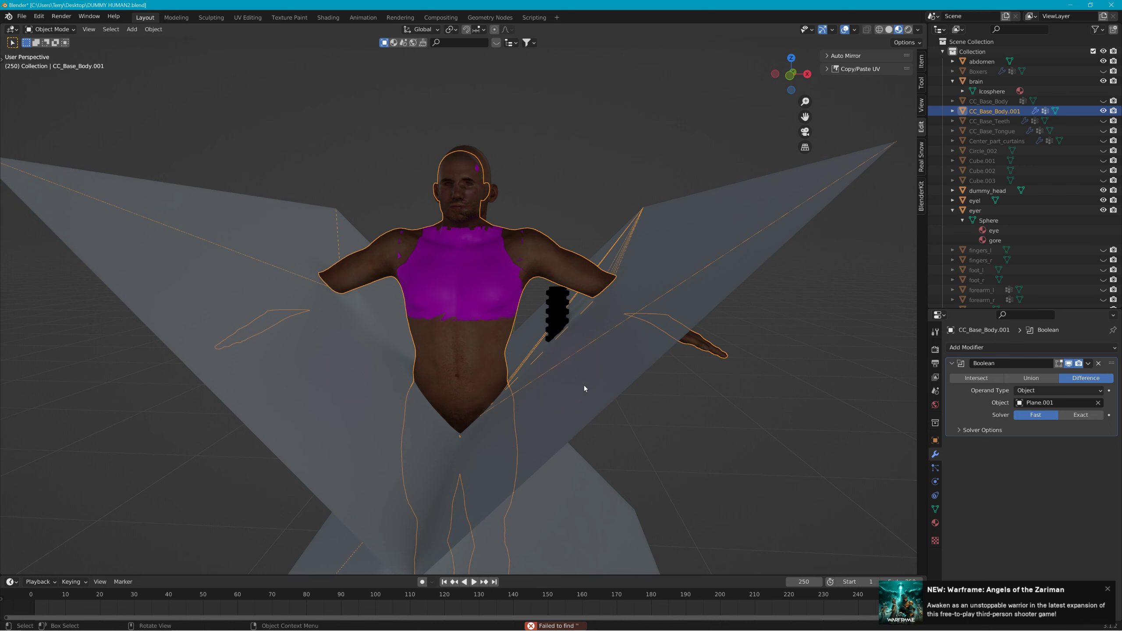
Step: Delete the joined cutting planes object from the scene
{"action": "left_click", "coordinate": [585, 387]}
{"action": "key", "text": "Delete"}
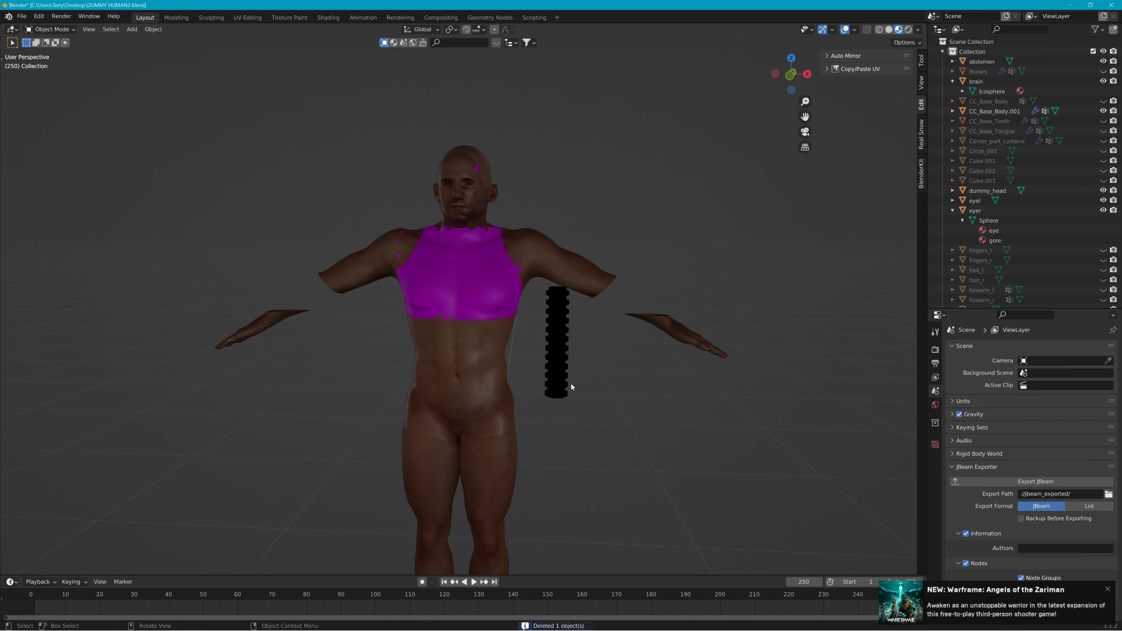
{"action": "scroll", "coordinate": [571, 383], "scroll_direction": "up", "scroll_amount": 2}
{"action": "middle_click_drag", "start_coordinate": [548, 391], "coordinate": [687, 232], "text": "shift"}
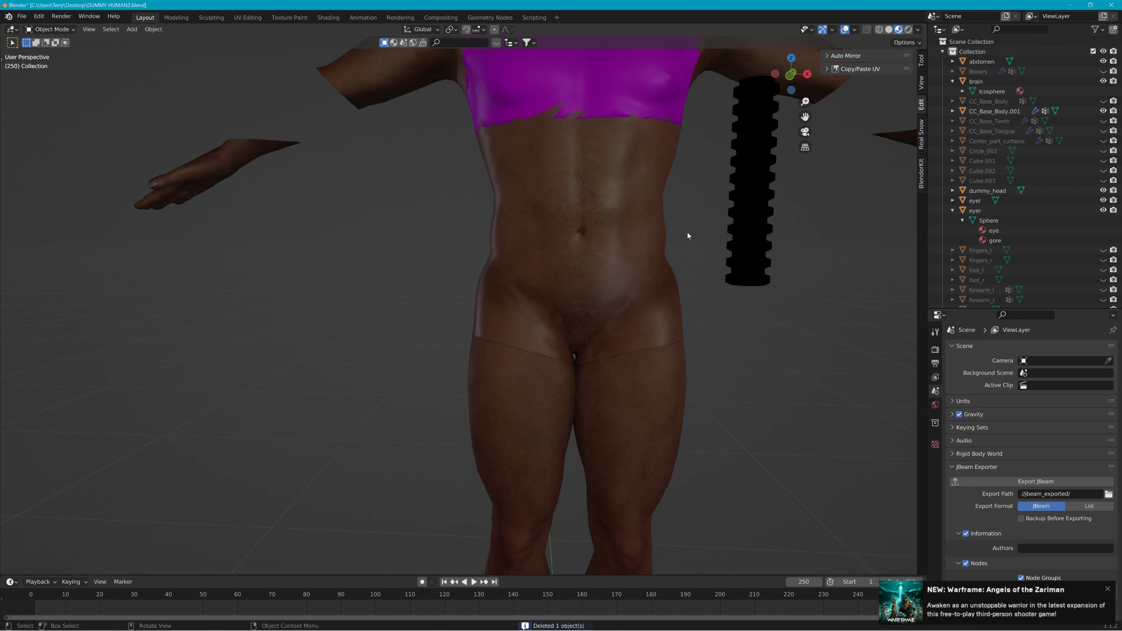
Step: Show the model in front orthographic view as wireframe with X-ray enabled
{"action": "left_click", "coordinate": [790, 76]}
{"action": "key", "text": "shift+z"}
{"action": "left_click", "coordinate": [855, 30]}
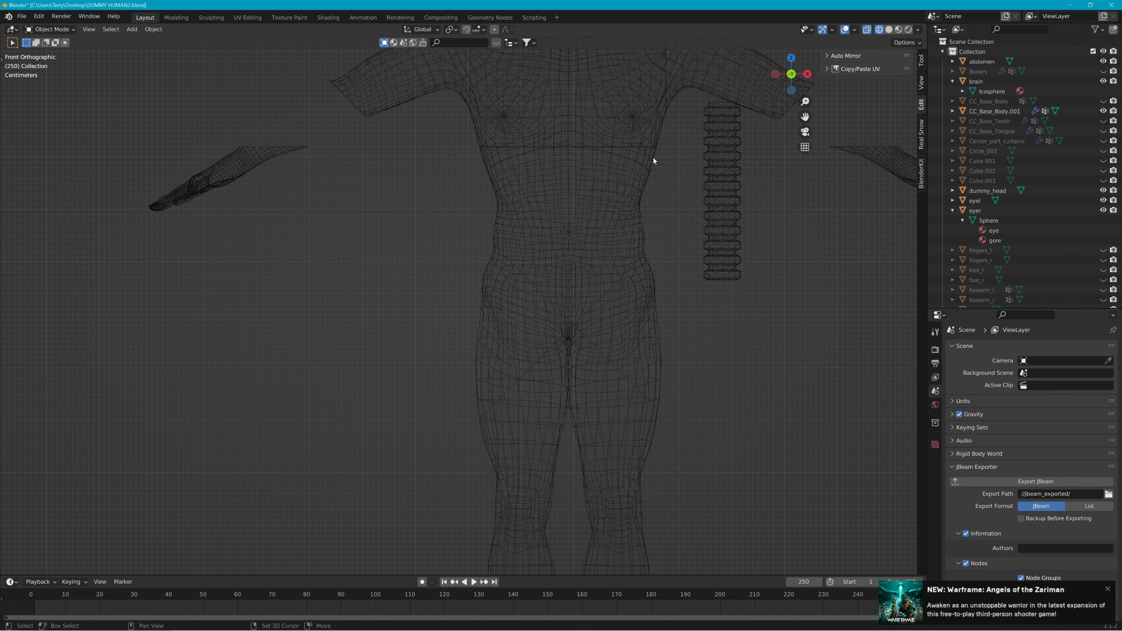
{"action": "scroll", "coordinate": [653, 159], "scroll_direction": "up", "scroll_amount": 3}
{"action": "scroll", "coordinate": [627, 265], "scroll_direction": "up", "scroll_amount": 3}
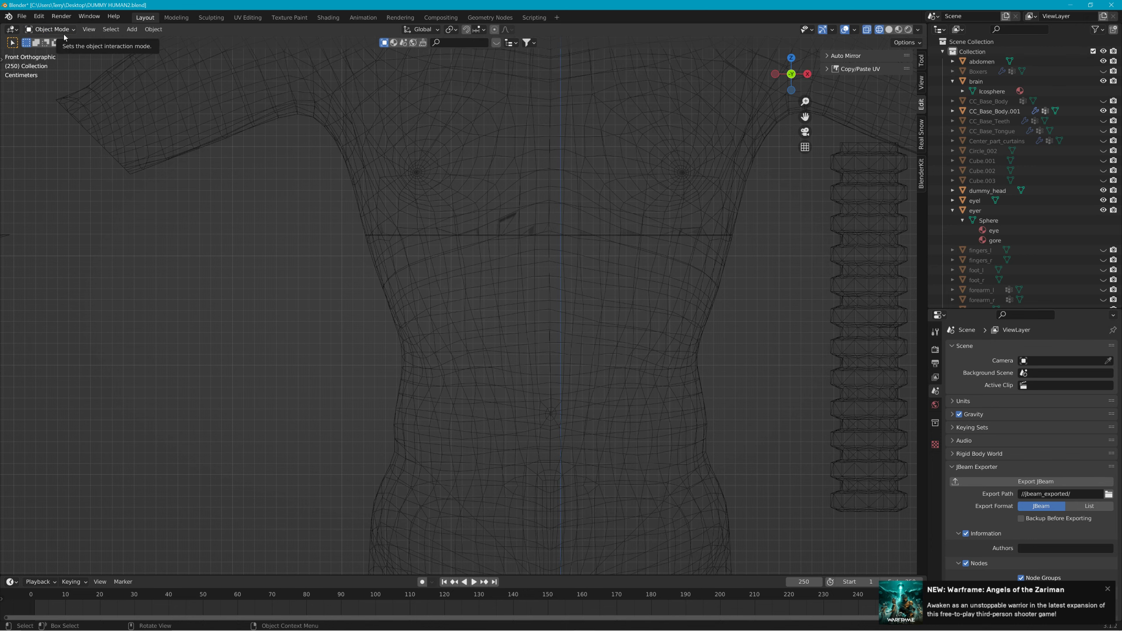
Step: Open CC_Base_Body.001 in Edit Mode with face selection and clear any existing selection
{"action": "left_click", "coordinate": [242, 97]}
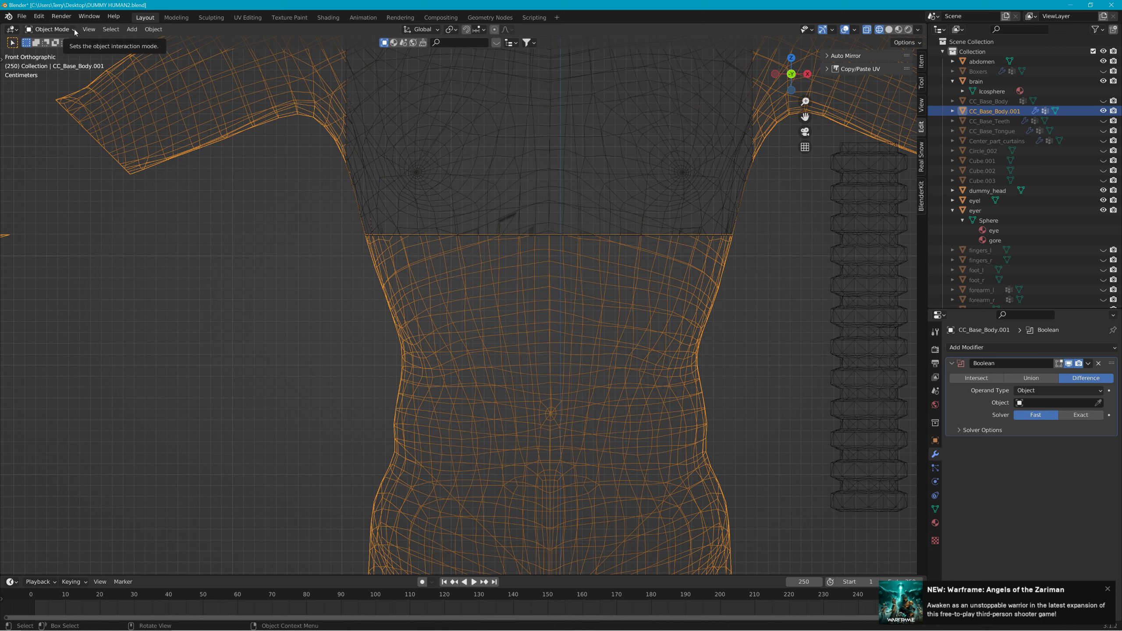
{"action": "key", "text": "Tab"}
{"action": "key", "text": "alt+a"}
{"action": "key", "text": "l"}
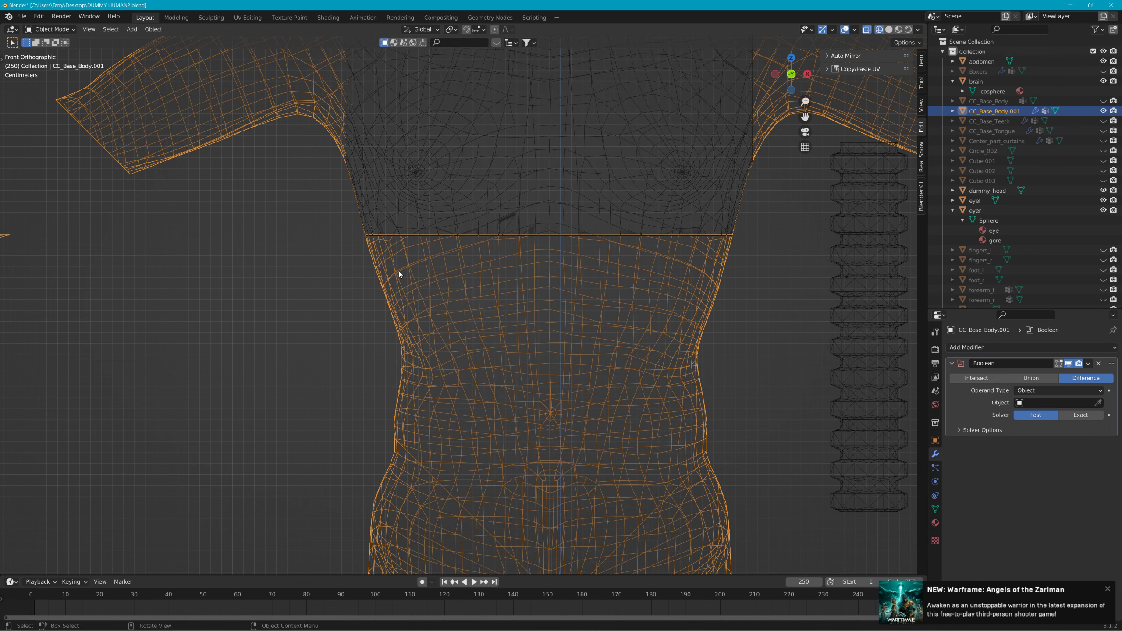
{"action": "key", "text": "alt+a"}
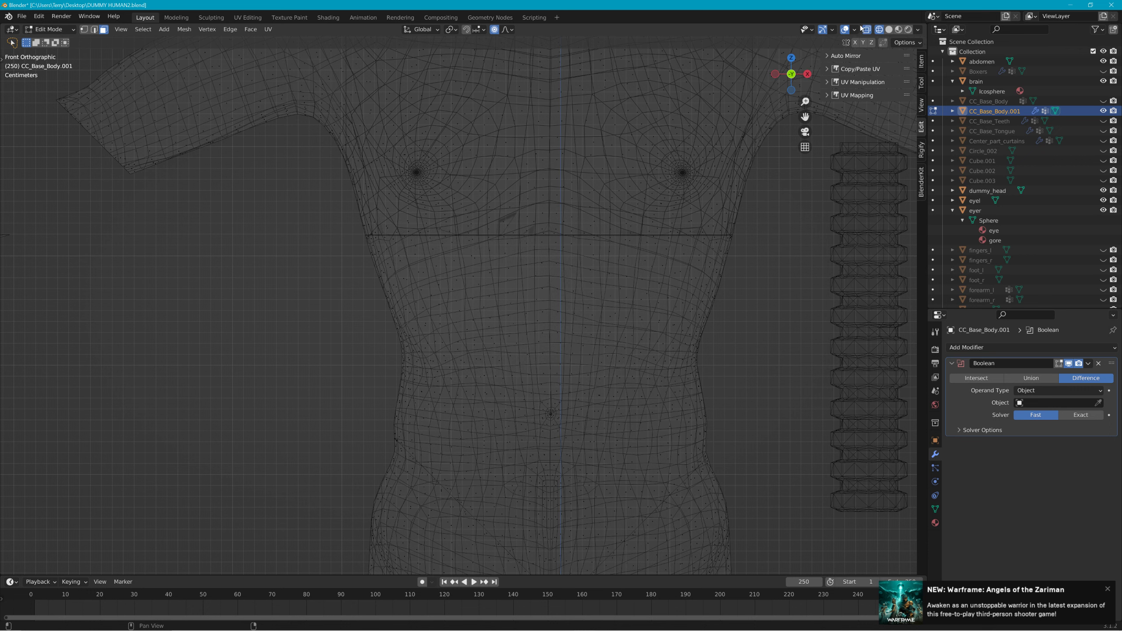
Step: Box-select the body's midsection faces from the straight chest cut down to just below the navel
{"action": "left_click_drag", "start_coordinate": [350, 235], "coordinate": [521, 261]}
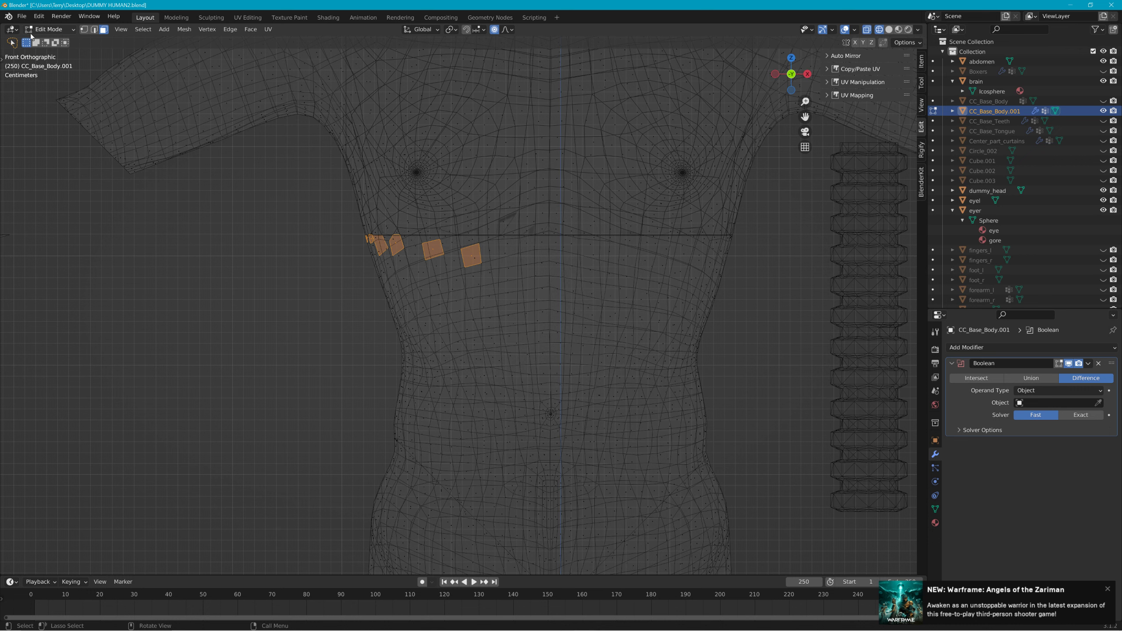
{"action": "left_click", "coordinate": [6, 55]}
{"action": "left_click", "coordinate": [18, 63]}
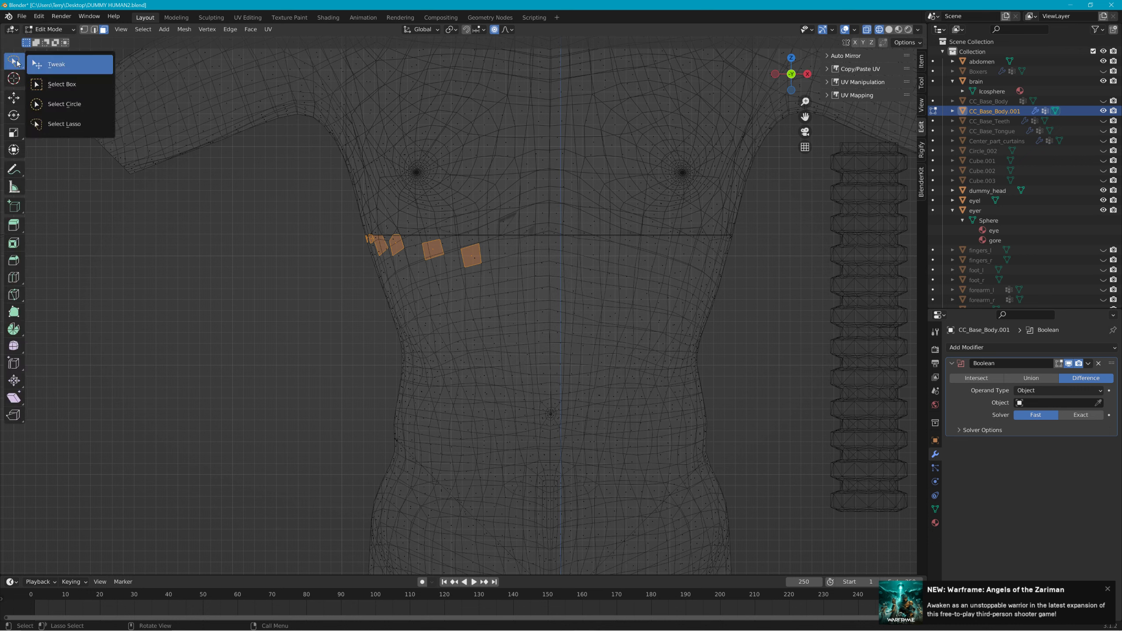
{"action": "left_click", "coordinate": [53, 84]}
{"action": "left_click_drag", "start_coordinate": [356, 238], "coordinate": [753, 435]}
{"action": "scroll", "coordinate": [484, 251], "scroll_direction": "up", "scroll_amount": 2}
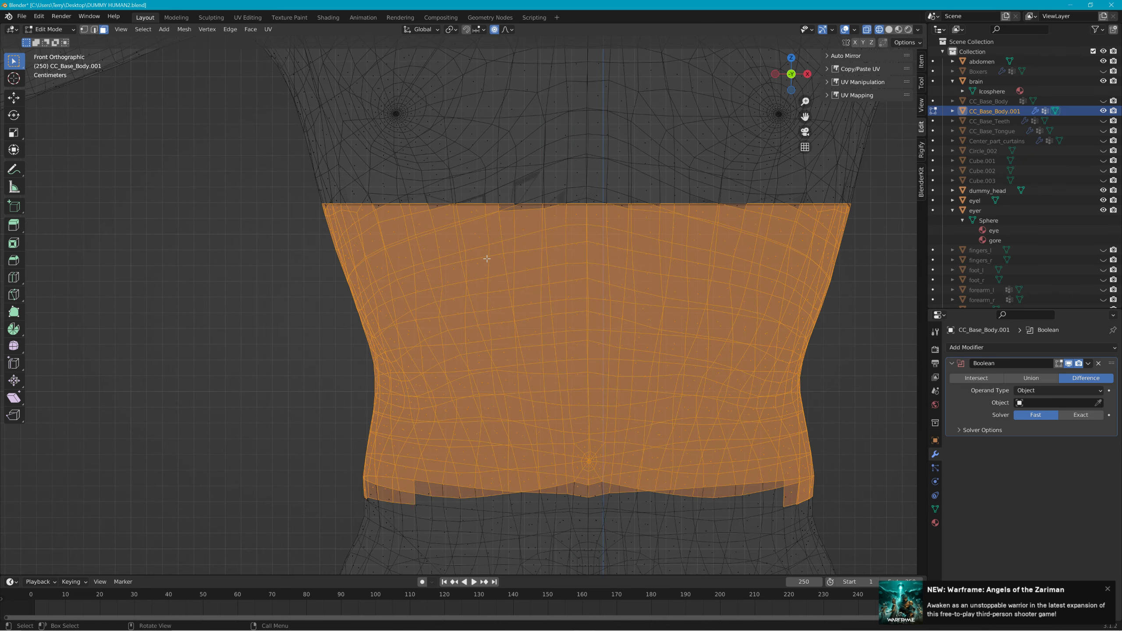
Step: Extend the selection from the back view with the remaining faces just beneath the chest cut, on both sides
{"action": "middle_click_drag", "start_coordinate": [470, 223], "coordinate": [471, 275], "text": "shift"}
{"action": "scroll", "coordinate": [478, 279], "scroll_direction": "up", "scroll_amount": 4}
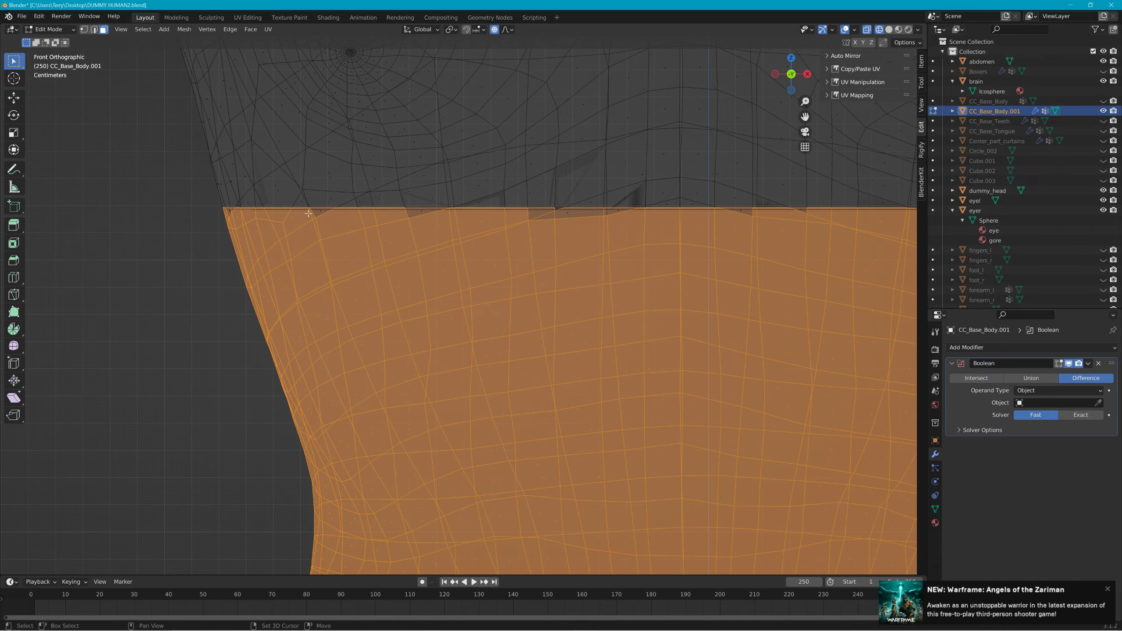
{"action": "middle_click_drag", "start_coordinate": [305, 215], "coordinate": [490, 252]}
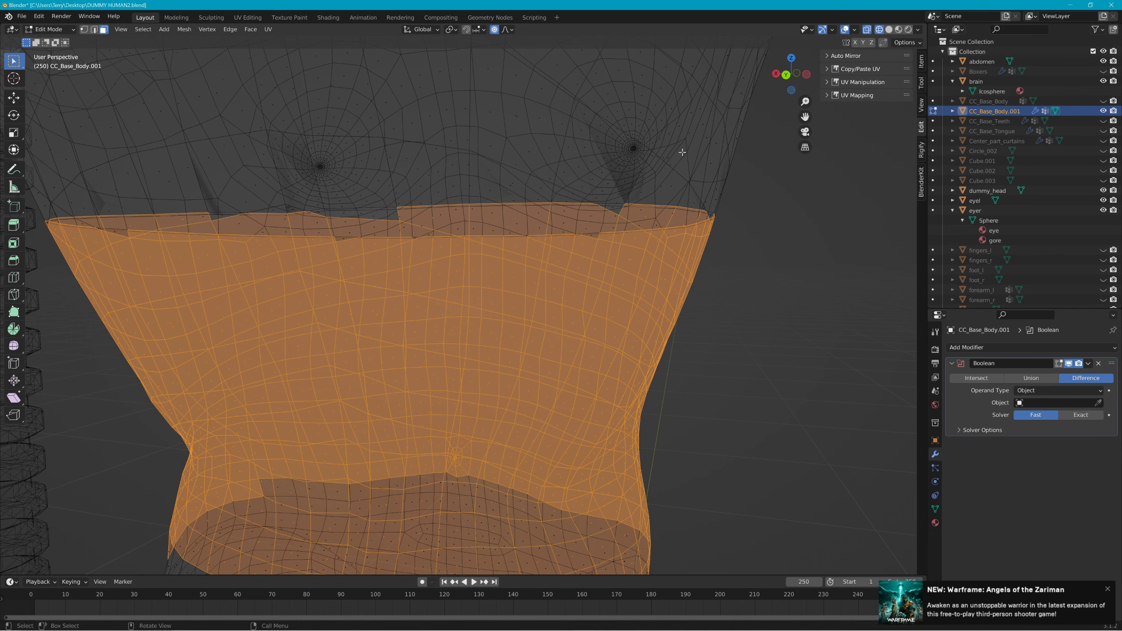
{"action": "left_click", "coordinate": [787, 75]}
{"action": "left_click_drag", "start_coordinate": [713, 210], "coordinate": [186, 295], "text": "shift"}
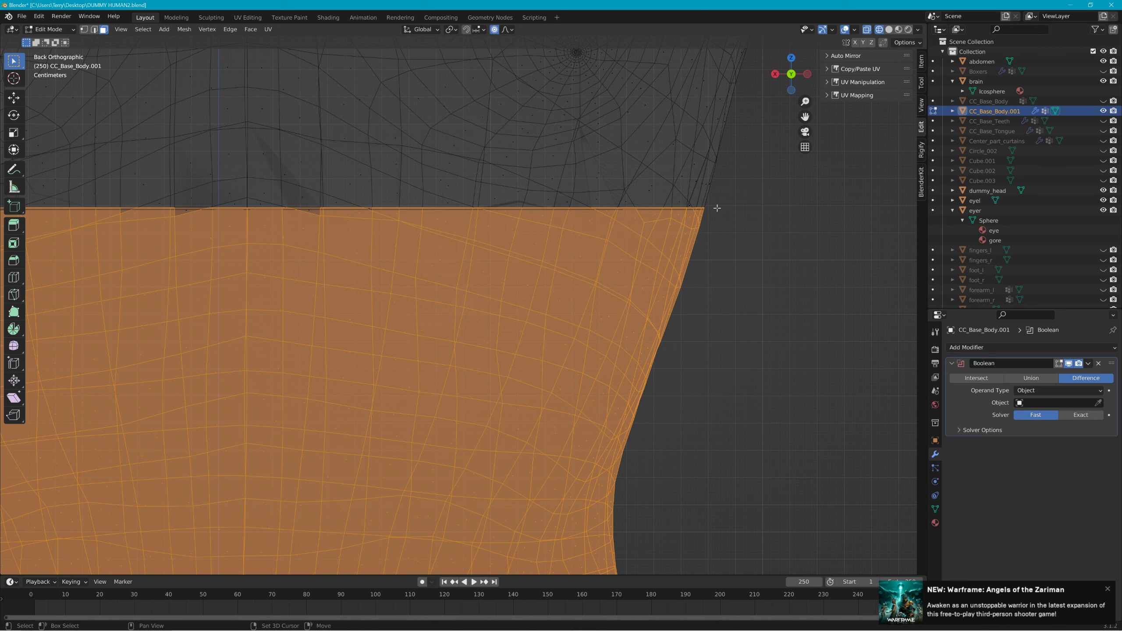
{"action": "left_click_drag", "start_coordinate": [716, 208], "coordinate": [97, 305], "text": "shift"}
{"action": "middle_click_drag", "start_coordinate": [98, 302], "coordinate": [564, 310], "text": "shift"}
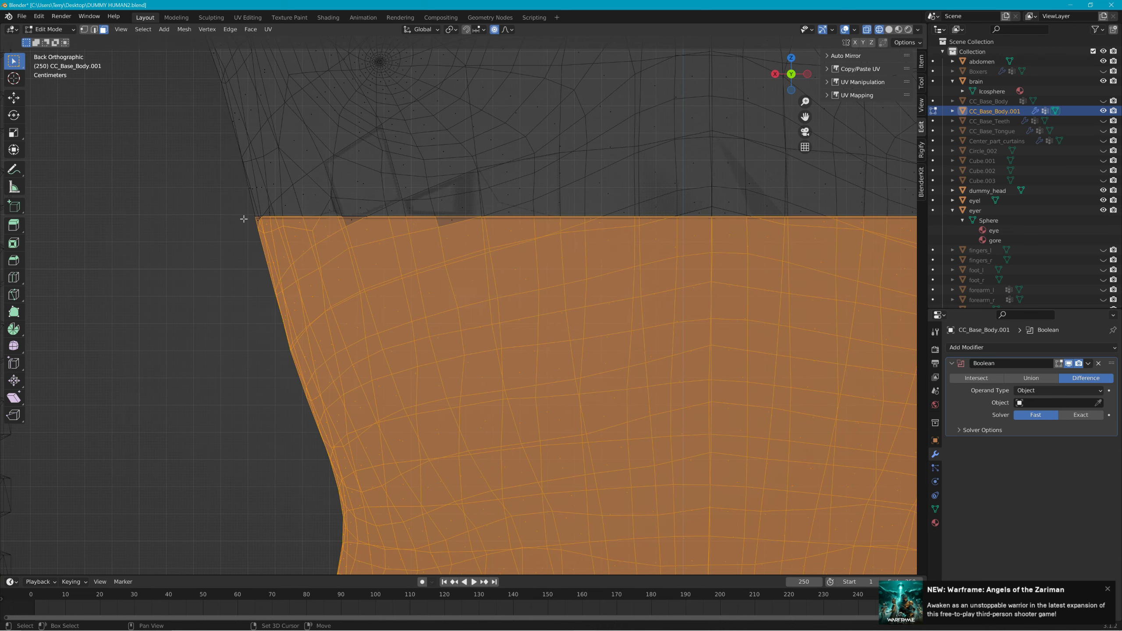
{"action": "left_click_drag", "start_coordinate": [243, 217], "coordinate": [532, 261], "text": "shift"}
Step: Turn off X-ray for selecting only the visible faces on the lower back
{"action": "middle_click_drag", "start_coordinate": [326, 296], "coordinate": [532, 442]}
{"action": "scroll", "coordinate": [548, 415], "scroll_direction": "down", "scroll_amount": 5, "text": "shift"}
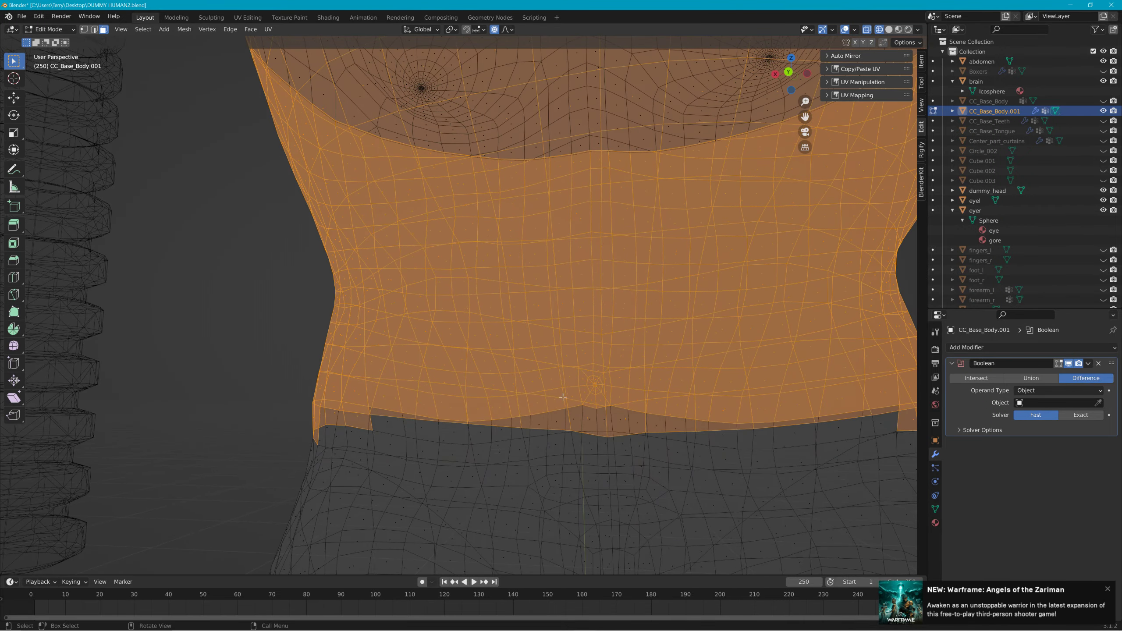
{"action": "middle_click_drag", "start_coordinate": [563, 391], "coordinate": [676, 154]}
{"action": "left_click", "coordinate": [866, 30]}
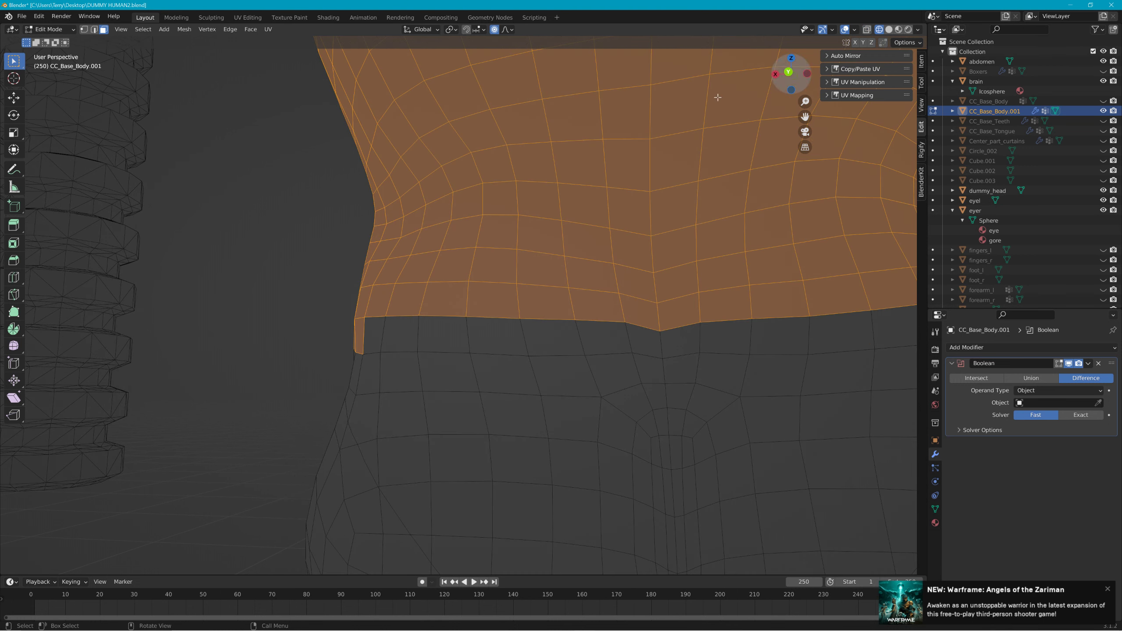
{"action": "middle_click_drag", "start_coordinate": [250, 388], "coordinate": [256, 371]}
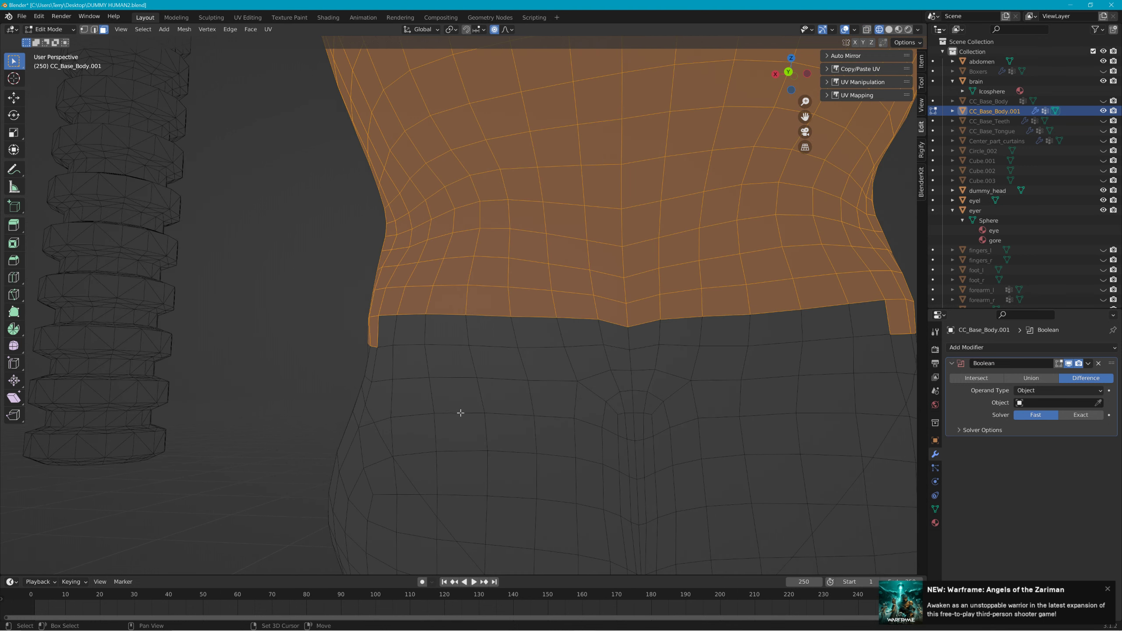
Step: Add the lower-back faces above the diagonal hip cuts to the selection, down to the rear V-shaped point
{"action": "left_click_drag", "start_coordinate": [21, 68], "coordinate": [56, 114]}
{"action": "mouse_move", "coordinate": [354, 363]}
{"action": "left_mouse_down"}
{"action": "mouse_move", "coordinate": [403, 430]}
{"action": "mouse_move", "coordinate": [546, 565]}
{"action": "mouse_move", "coordinate": [698, 336]}
{"action": "mouse_move", "coordinate": [603, 371]}
{"action": "left_mouse_up"}
{"action": "mouse_move", "coordinate": [362, 305]}
{"action": "left_mouse_down", "text": "shift"}
{"action": "mouse_move", "coordinate": [415, 367]}
{"action": "mouse_move", "coordinate": [401, 386]}
{"action": "mouse_move", "coordinate": [434, 491]}
{"action": "mouse_move", "coordinate": [485, 556]}
{"action": "mouse_move", "coordinate": [557, 535]}
{"action": "left_mouse_up", "text": "shift"}
{"action": "middle_click_drag", "start_coordinate": [612, 529], "coordinate": [458, 405], "text": "shift"}
{"action": "mouse_move", "coordinate": [349, 457]}
{"action": "left_mouse_down", "text": "shift"}
{"action": "mouse_move", "coordinate": [465, 557]}
{"action": "mouse_move", "coordinate": [606, 401]}
{"action": "left_mouse_up", "text": "shift"}
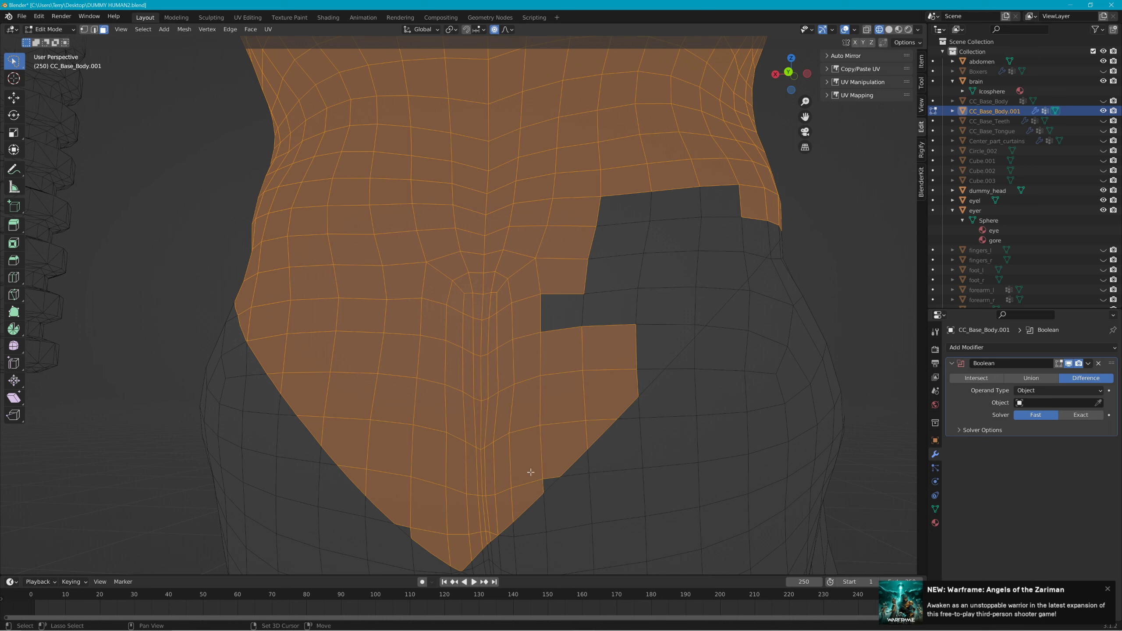
{"action": "left_click", "coordinate": [548, 480], "text": "shift"}
{"action": "mouse_move", "coordinate": [532, 327]}
{"action": "left_mouse_down", "text": "shift"}
{"action": "mouse_move", "coordinate": [656, 173]}
{"action": "mouse_move", "coordinate": [739, 179]}
{"action": "mouse_move", "coordinate": [772, 202]}
{"action": "mouse_move", "coordinate": [778, 223]}
{"action": "mouse_move", "coordinate": [626, 388]}
{"action": "left_mouse_up", "text": "shift"}
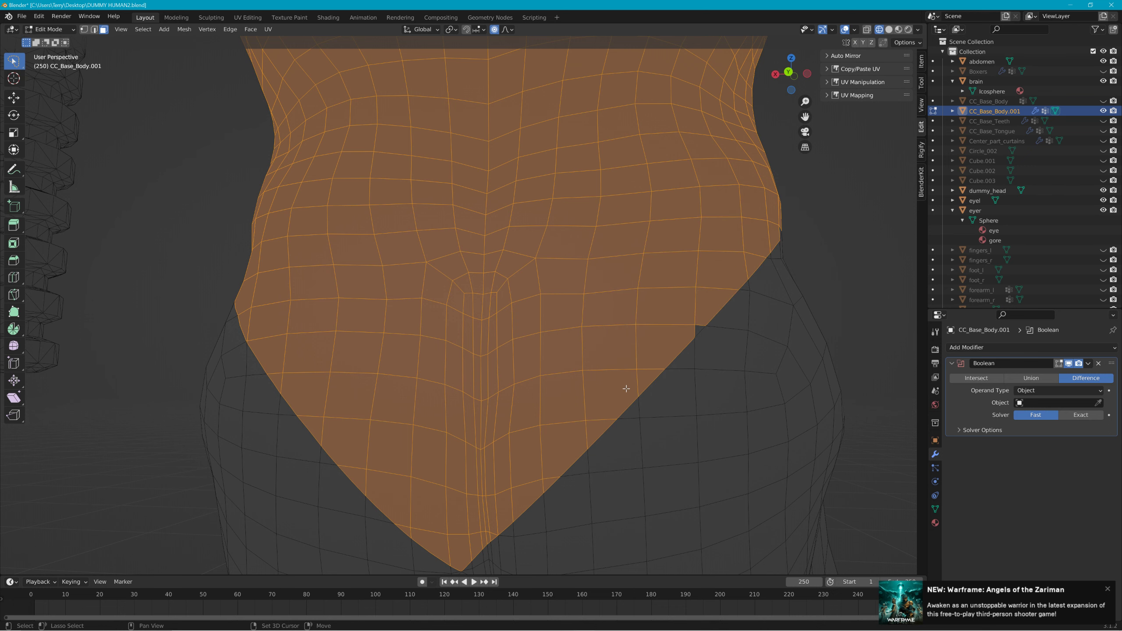
{"action": "left_click", "coordinate": [698, 326], "text": "shift"}
Step: Add the missing faces and small slivers along the cut line on the side of the character's right hip
{"action": "middle_click_drag", "start_coordinate": [696, 246], "coordinate": [598, 250]}
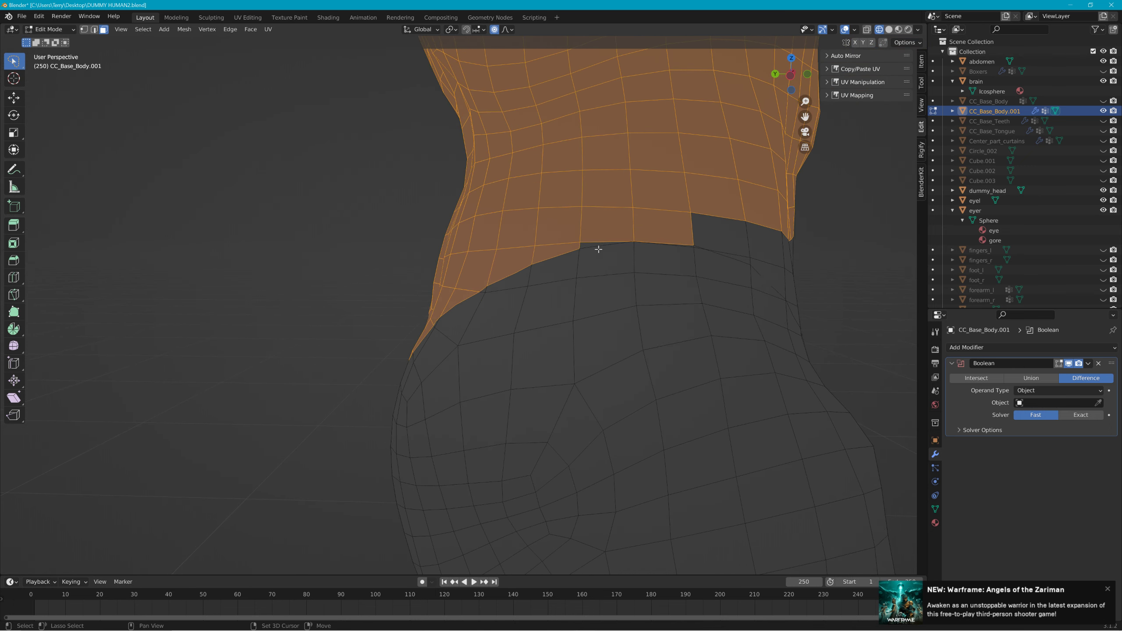
{"action": "left_click", "coordinate": [736, 248], "text": "shift"}
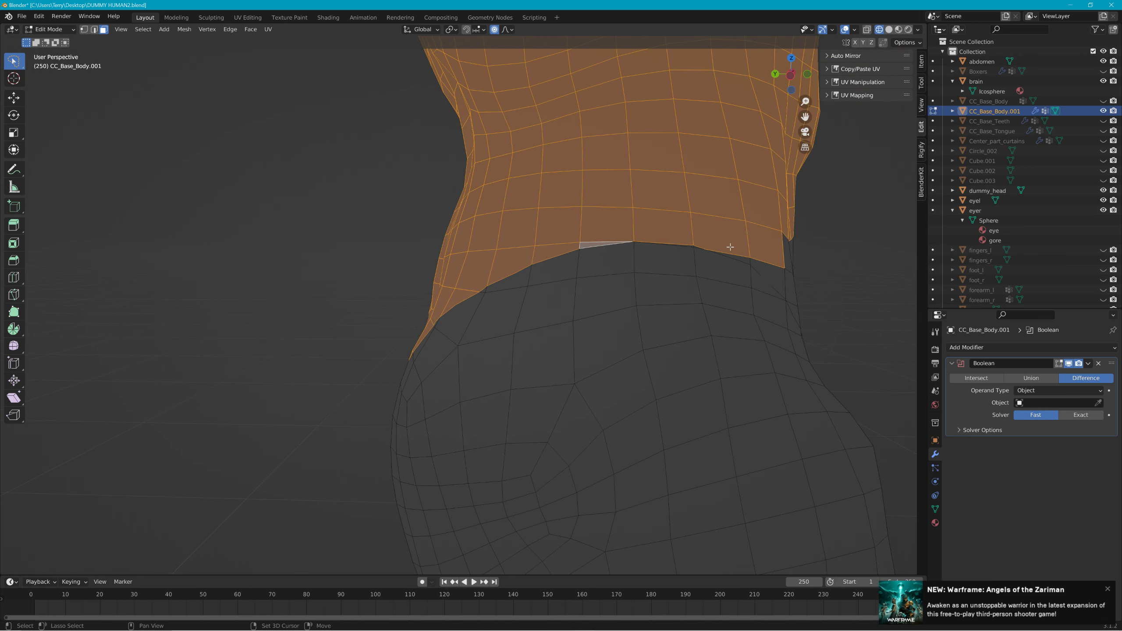
{"action": "left_click", "coordinate": [694, 246], "text": "shift"}
{"action": "left_click", "coordinate": [705, 246], "text": "shift"}
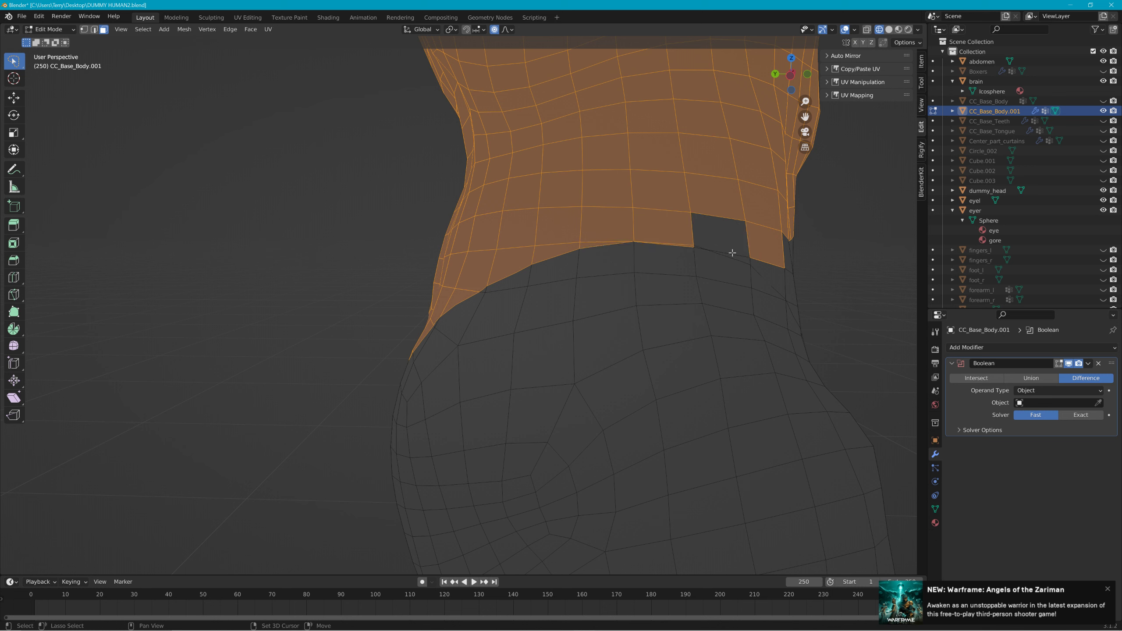
{"action": "left_click", "coordinate": [733, 251], "text": "shift"}
{"action": "left_click", "coordinate": [733, 240], "text": "shift"}
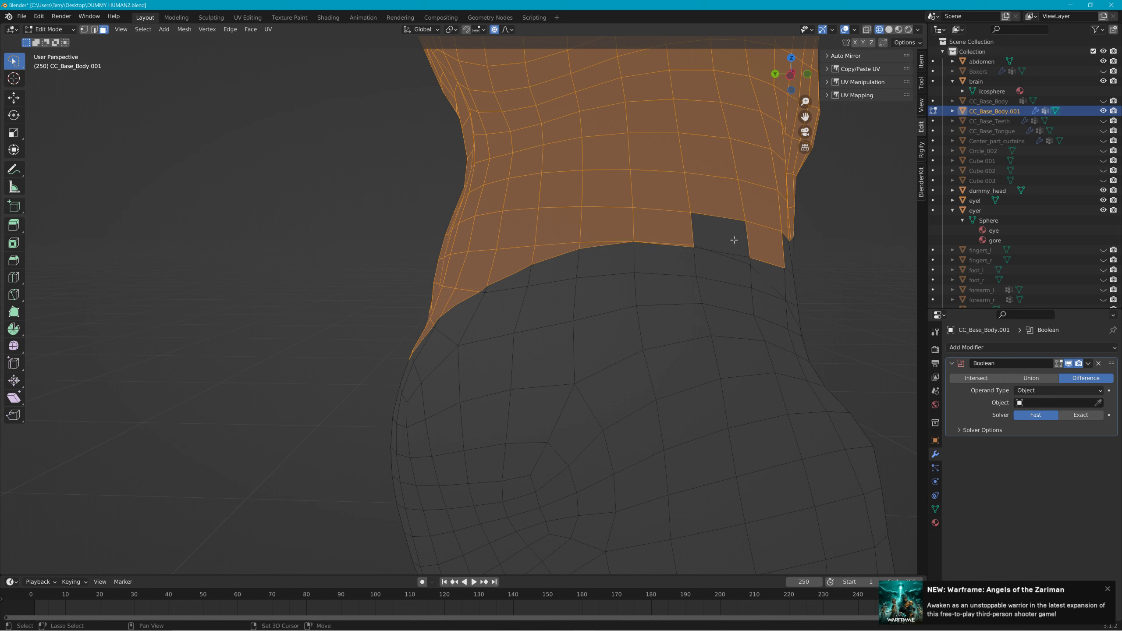
{"action": "left_click", "coordinate": [699, 246], "text": "shift"}
{"action": "left_click", "coordinate": [697, 246], "text": "shift"}
{"action": "left_click", "coordinate": [697, 246], "text": "shift"}
{"action": "left_click", "coordinate": [746, 259], "text": "shift"}
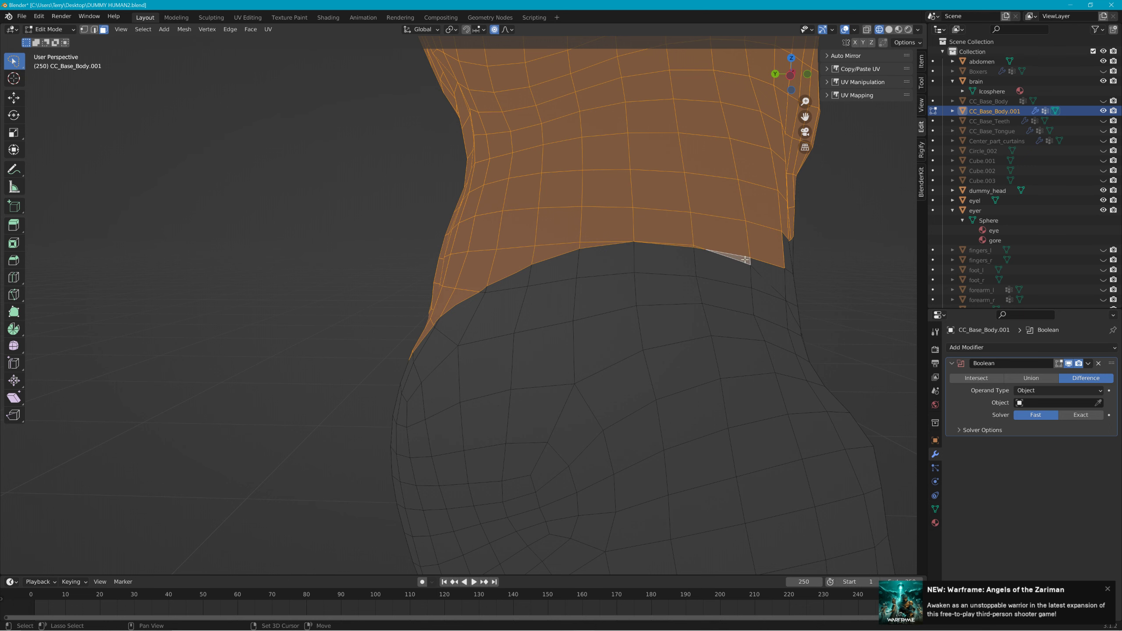
{"action": "left_click", "coordinate": [753, 268], "text": "shift"}
Step: Extend the selection along the diagonal cut from the character's right hip across the lower abdomen toward the groin
{"action": "middle_click_drag", "start_coordinate": [753, 267], "coordinate": [550, 266]}
{"action": "mouse_move", "coordinate": [516, 257]}
{"action": "left_mouse_down", "text": "shift"}
{"action": "mouse_move", "coordinate": [551, 343]}
{"action": "mouse_move", "coordinate": [644, 330]}
{"action": "mouse_move", "coordinate": [671, 225]}
{"action": "left_mouse_up", "text": "shift"}
{"action": "mouse_move", "coordinate": [607, 405]}
{"action": "left_mouse_down", "text": "shift"}
{"action": "mouse_move", "coordinate": [721, 381]}
{"action": "mouse_move", "coordinate": [714, 209]}
{"action": "mouse_move", "coordinate": [703, 216]}
{"action": "left_mouse_up", "text": "shift"}
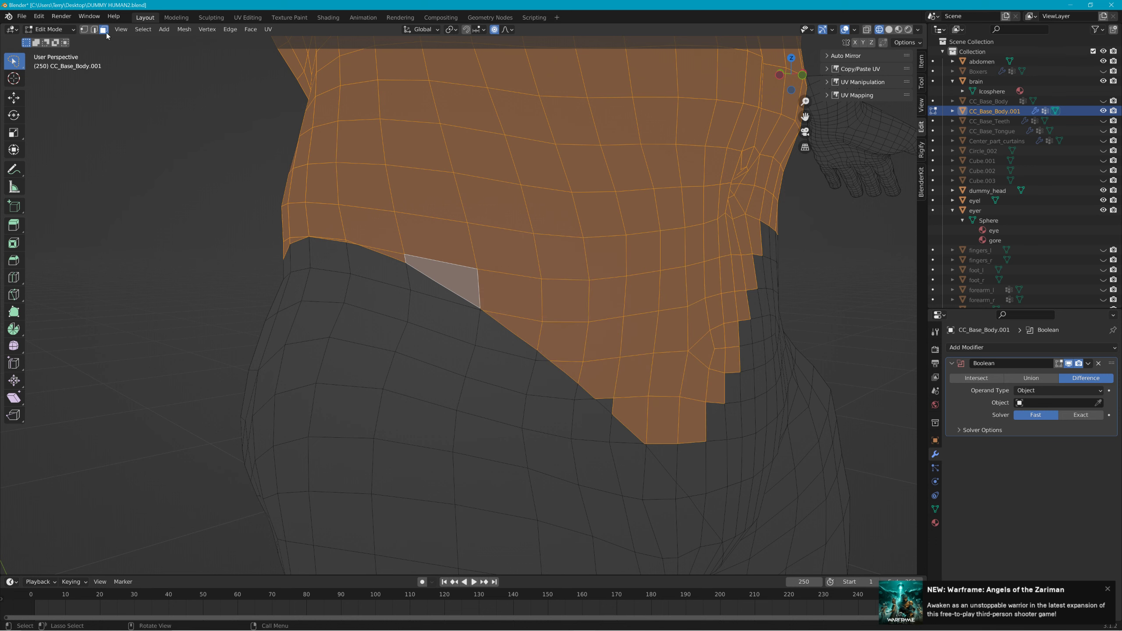
{"action": "mouse_move", "coordinate": [592, 389]}
{"action": "left_mouse_down", "text": "shift"}
{"action": "mouse_move", "coordinate": [741, 519]}
{"action": "mouse_move", "coordinate": [736, 426]}
{"action": "mouse_move", "coordinate": [598, 386]}
{"action": "left_mouse_up", "text": "shift"}
{"action": "mouse_move", "coordinate": [599, 386]}
{"action": "middle_mouse_down"}
{"action": "mouse_move", "coordinate": [702, 443]}
{"action": "mouse_move", "coordinate": [595, 488]}
{"action": "middle_mouse_up"}
{"action": "mouse_move", "coordinate": [543, 526]}
{"action": "left_mouse_down", "text": "shift"}
{"action": "mouse_move", "coordinate": [595, 519]}
{"action": "mouse_move", "coordinate": [715, 400]}
{"action": "mouse_move", "coordinate": [733, 344]}
{"action": "mouse_move", "coordinate": [729, 253]}
{"action": "mouse_move", "coordinate": [494, 209]}
{"action": "left_mouse_up", "text": "shift"}
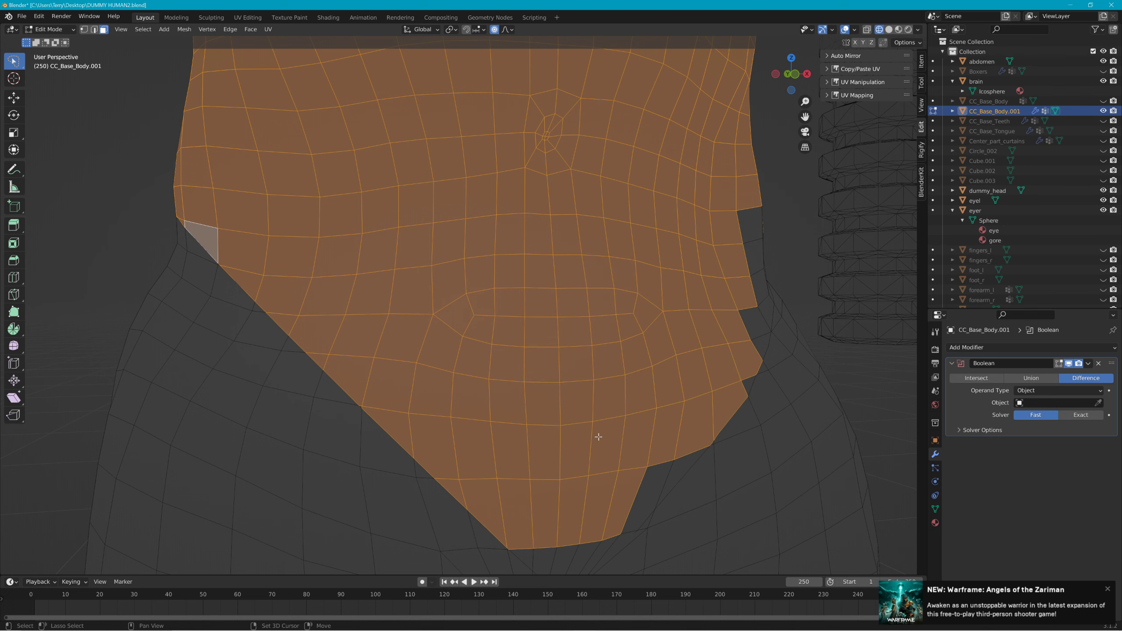
Step: Add the remaining lower-abdomen faces above the front V-shaped cut and around the character's left hip
{"action": "mouse_move", "coordinate": [598, 437]}
{"action": "middle_mouse_down"}
{"action": "mouse_move", "coordinate": [606, 441]}
{"action": "mouse_move", "coordinate": [610, 418]}
{"action": "mouse_move", "coordinate": [602, 429]}
{"action": "middle_mouse_up"}
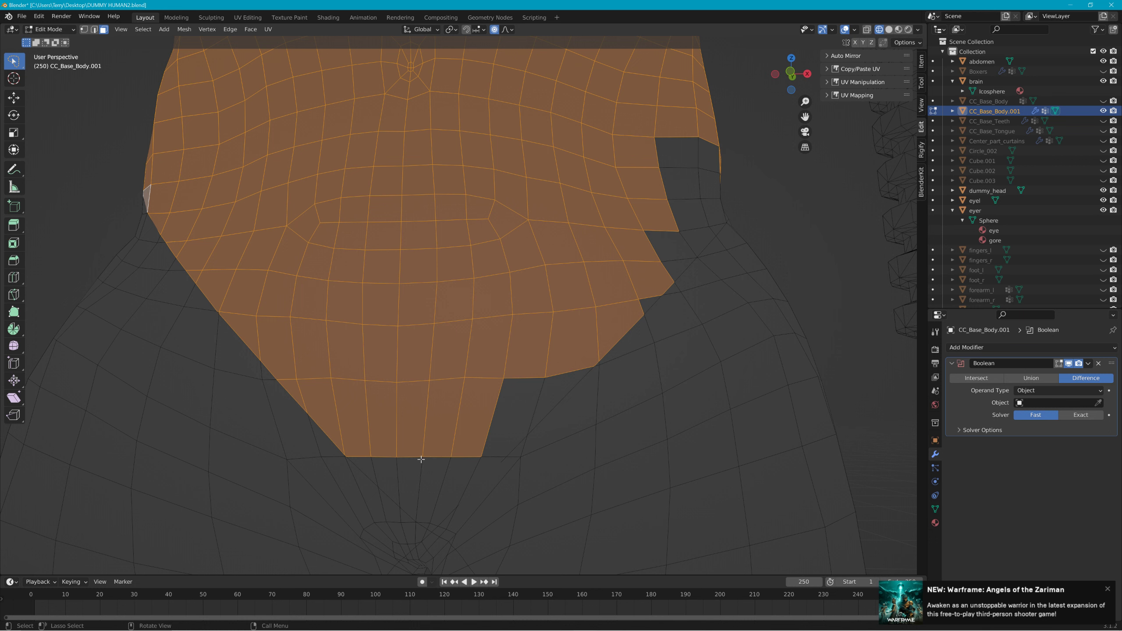
{"action": "mouse_move", "coordinate": [351, 449]}
{"action": "left_mouse_down", "text": "shift"}
{"action": "mouse_move", "coordinate": [443, 516]}
{"action": "mouse_move", "coordinate": [491, 460]}
{"action": "mouse_move", "coordinate": [487, 435]}
{"action": "mouse_move", "coordinate": [545, 393]}
{"action": "mouse_move", "coordinate": [612, 318]}
{"action": "mouse_move", "coordinate": [658, 286]}
{"action": "left_mouse_up", "text": "shift"}
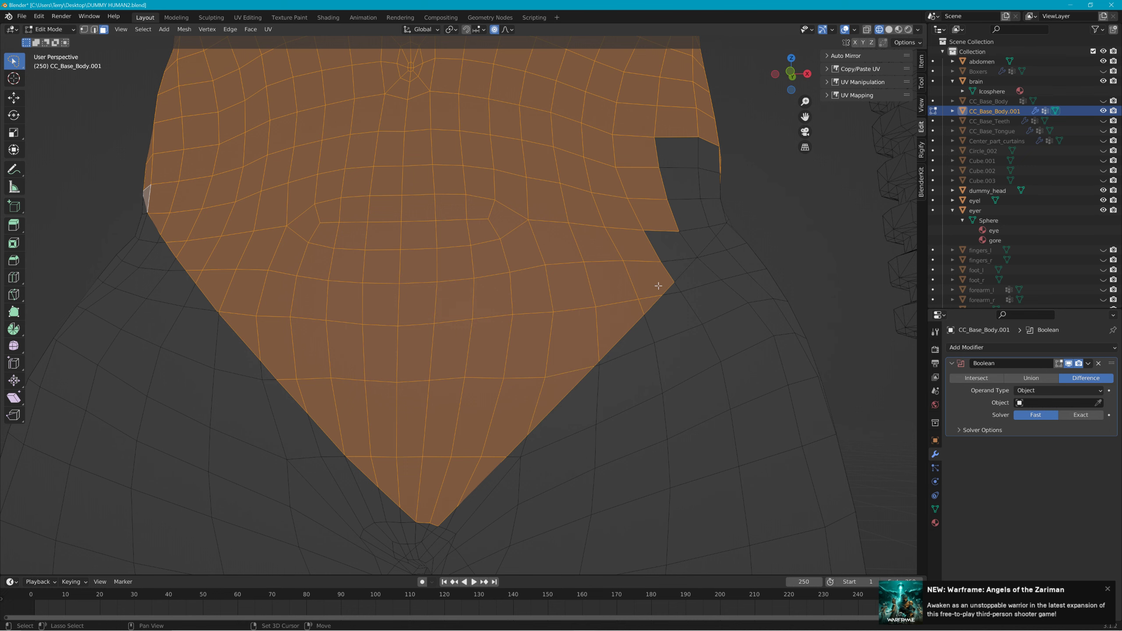
{"action": "mouse_move", "coordinate": [600, 343]}
{"action": "middle_mouse_down"}
{"action": "mouse_move", "coordinate": [584, 313]}
{"action": "mouse_move", "coordinate": [534, 350]}
{"action": "middle_mouse_up"}
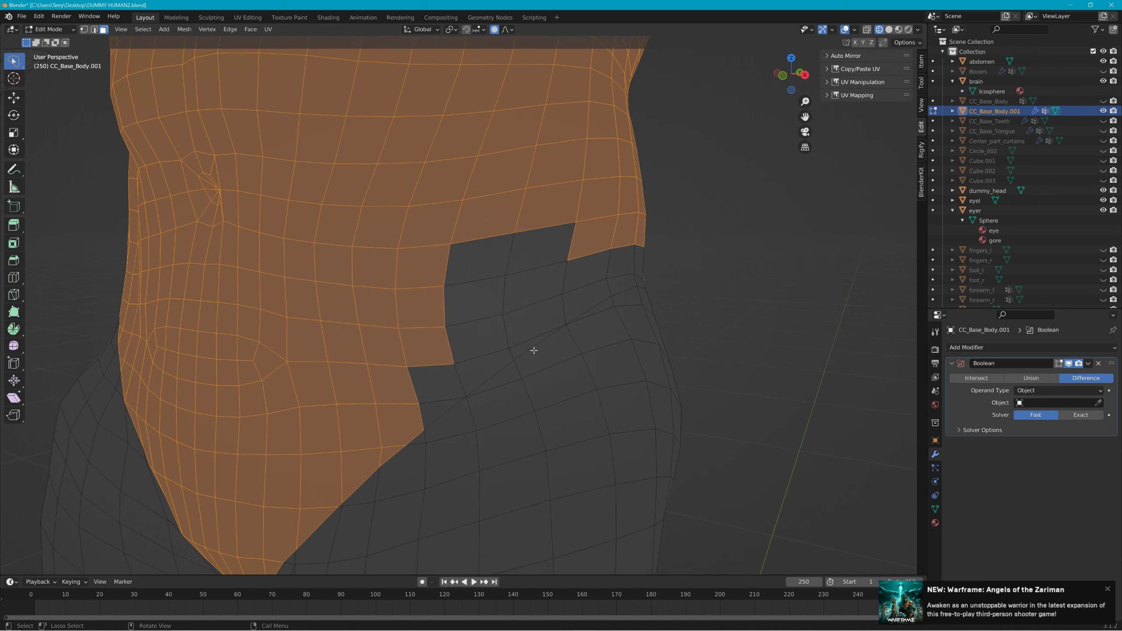
{"action": "mouse_move", "coordinate": [424, 416]}
{"action": "left_mouse_down", "text": "shift"}
{"action": "mouse_move", "coordinate": [492, 360]}
{"action": "mouse_move", "coordinate": [515, 217]}
{"action": "mouse_move", "coordinate": [568, 310]}
{"action": "left_mouse_up", "text": "shift"}
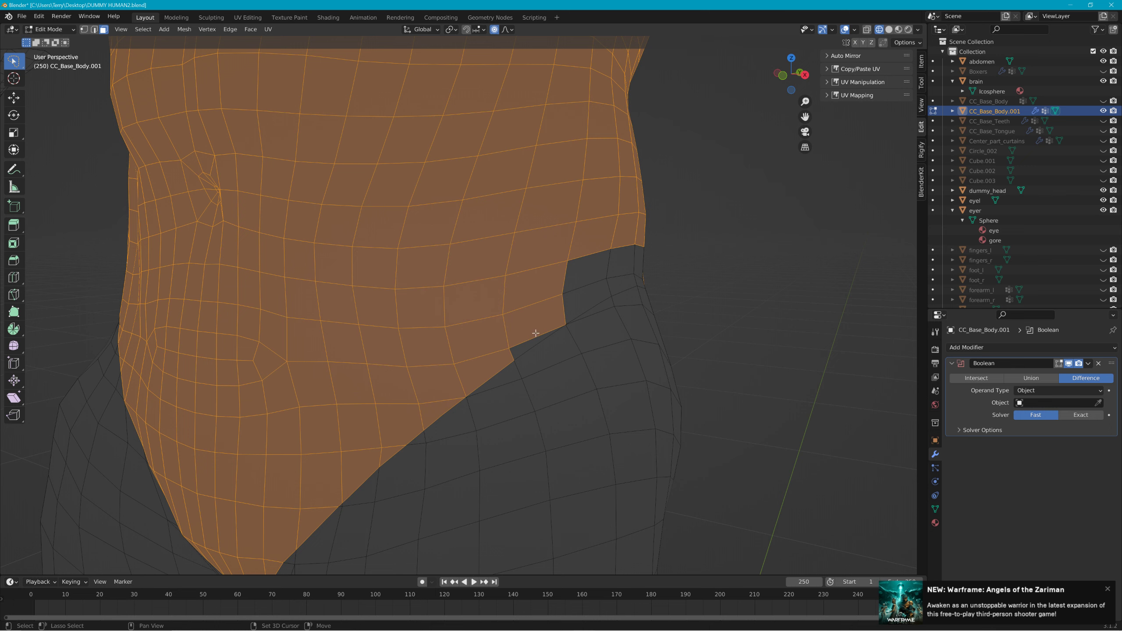
{"action": "middle_click_drag", "start_coordinate": [565, 246], "coordinate": [476, 295]}
{"action": "mouse_move", "coordinate": [344, 363]}
{"action": "left_mouse_down", "text": "shift"}
{"action": "mouse_move", "coordinate": [423, 356]}
{"action": "mouse_move", "coordinate": [364, 327]}
{"action": "mouse_move", "coordinate": [345, 360]}
{"action": "left_mouse_up", "text": "shift"}
Step: Examine the rear edge of the selection along the chest cut for overlapping or missed faces
{"action": "mouse_move", "coordinate": [301, 338]}
{"action": "middle_mouse_down"}
{"action": "mouse_move", "coordinate": [419, 346]}
{"action": "mouse_move", "coordinate": [491, 370]}
{"action": "mouse_move", "coordinate": [661, 380]}
{"action": "mouse_move", "coordinate": [623, 361]}
{"action": "middle_mouse_up"}
{"action": "scroll", "coordinate": [419, 346], "scroll_direction": "down", "scroll_amount": 5}
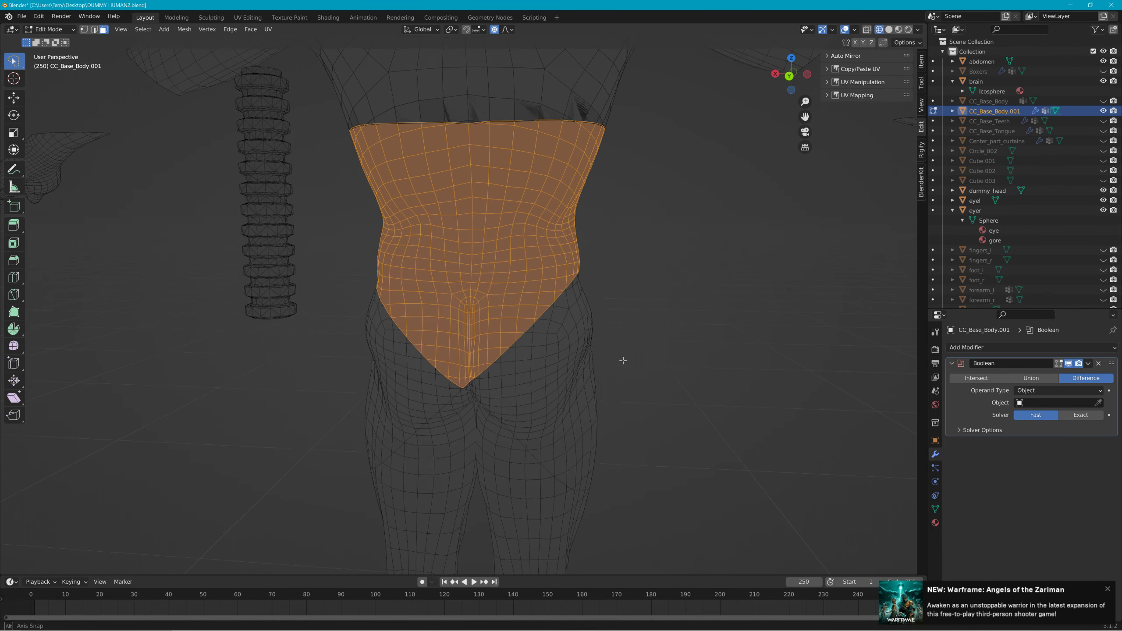
{"action": "scroll", "coordinate": [481, 108], "scroll_direction": "up", "scroll_amount": 10}
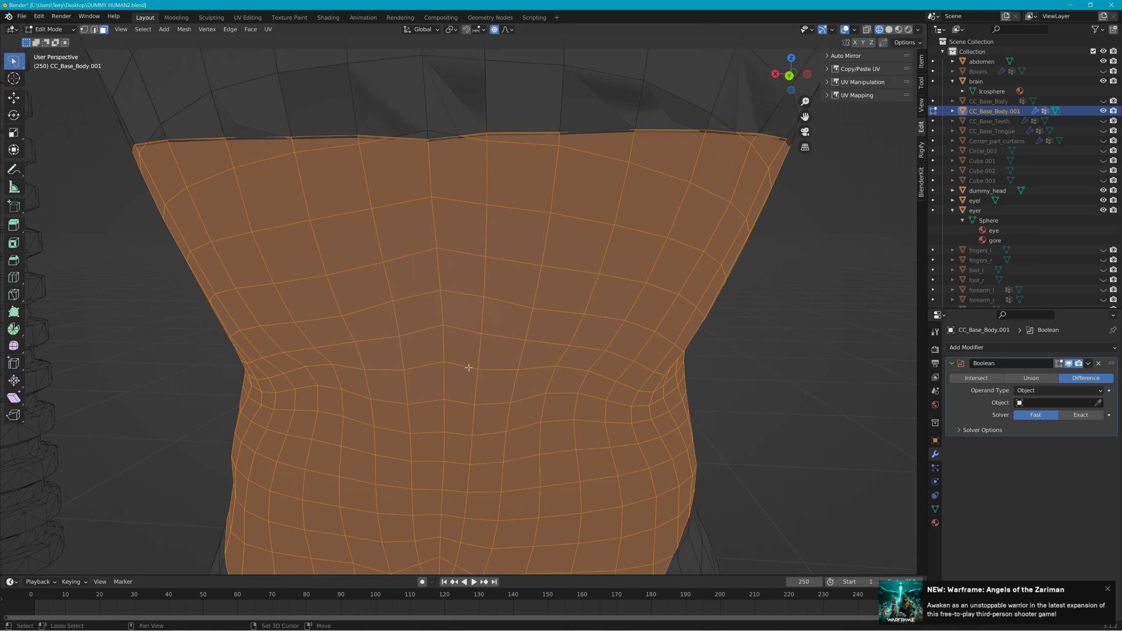
{"action": "scroll", "coordinate": [656, 215], "scroll_direction": "up", "scroll_amount": 4}
{"action": "middle_click_drag", "start_coordinate": [657, 216], "coordinate": [592, 409]}
{"action": "middle_click_drag", "start_coordinate": [443, 253], "coordinate": [502, 274]}
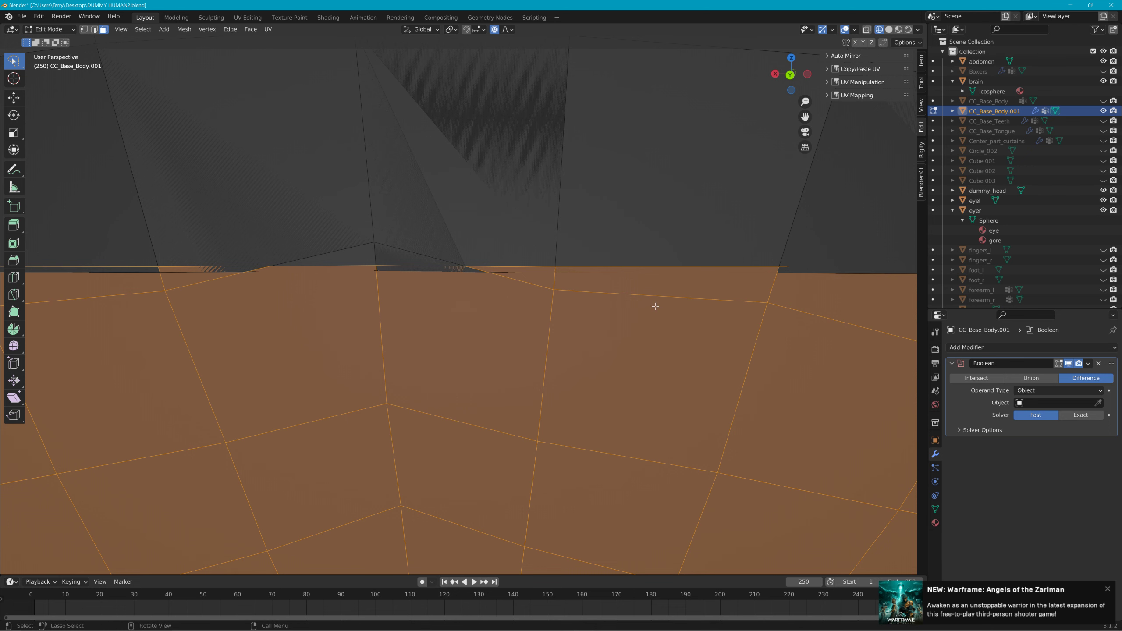
{"action": "scroll", "coordinate": [655, 307], "scroll_direction": "down", "scroll_amount": 2}
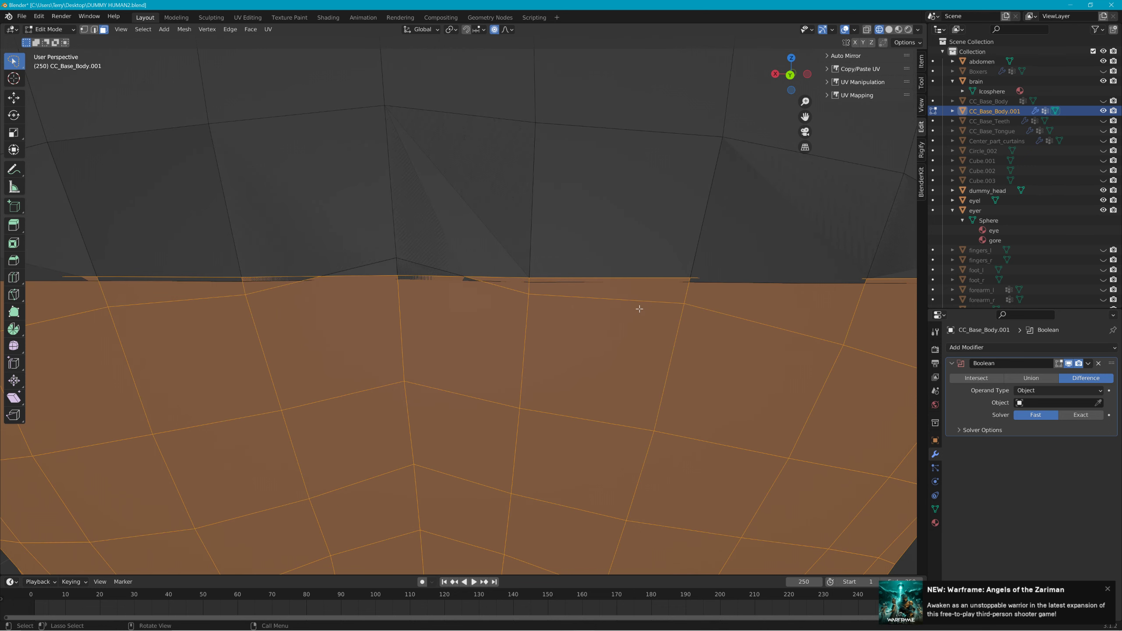
{"action": "left_click", "coordinate": [789, 74]}
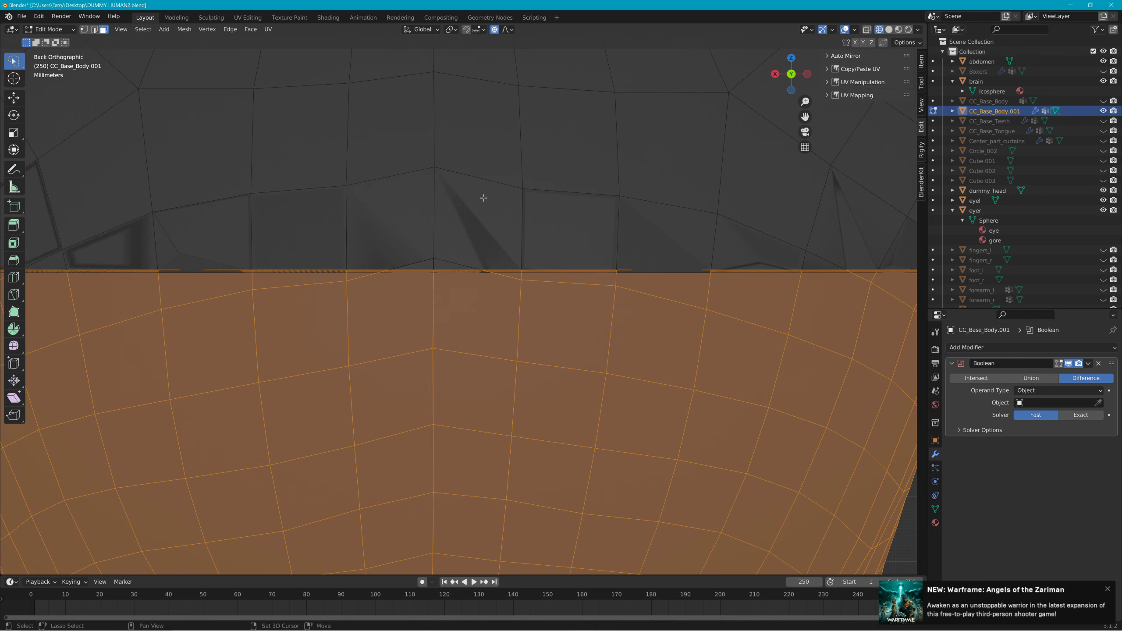
Step: Try adjusting the face and edge selection along the rear chest cut on the character's left side, undoing each attempt
{"action": "middle_click_drag", "start_coordinate": [306, 196], "coordinate": [551, 206], "text": "shift"}
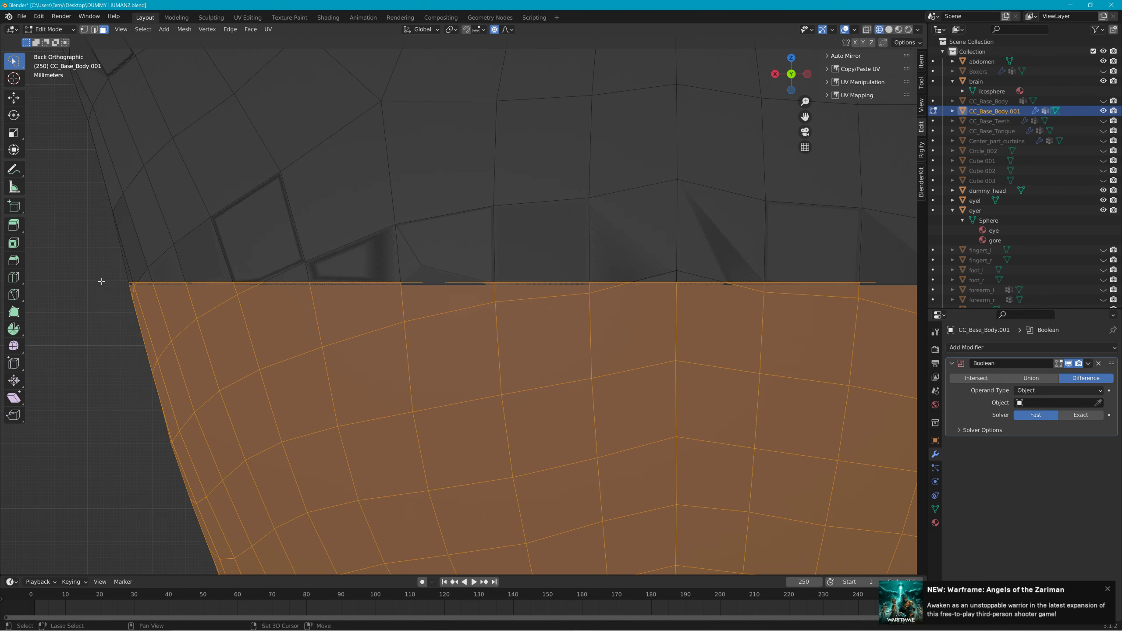
{"action": "left_click", "coordinate": [271, 261], "text": "ctrl"}
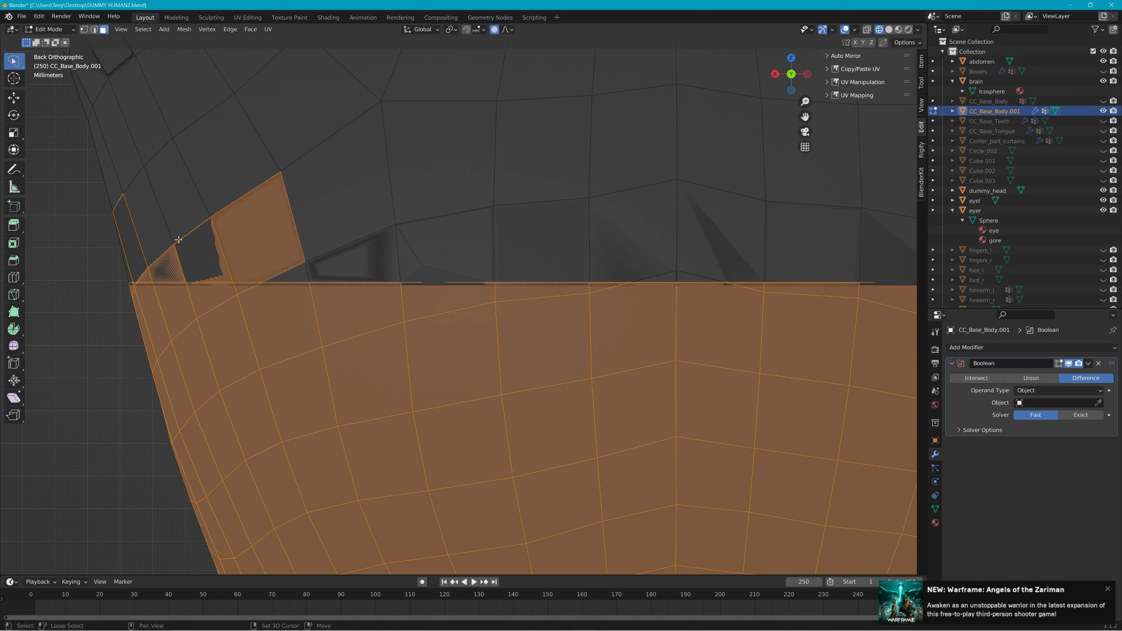
{"action": "key", "text": "ctrl+z"}
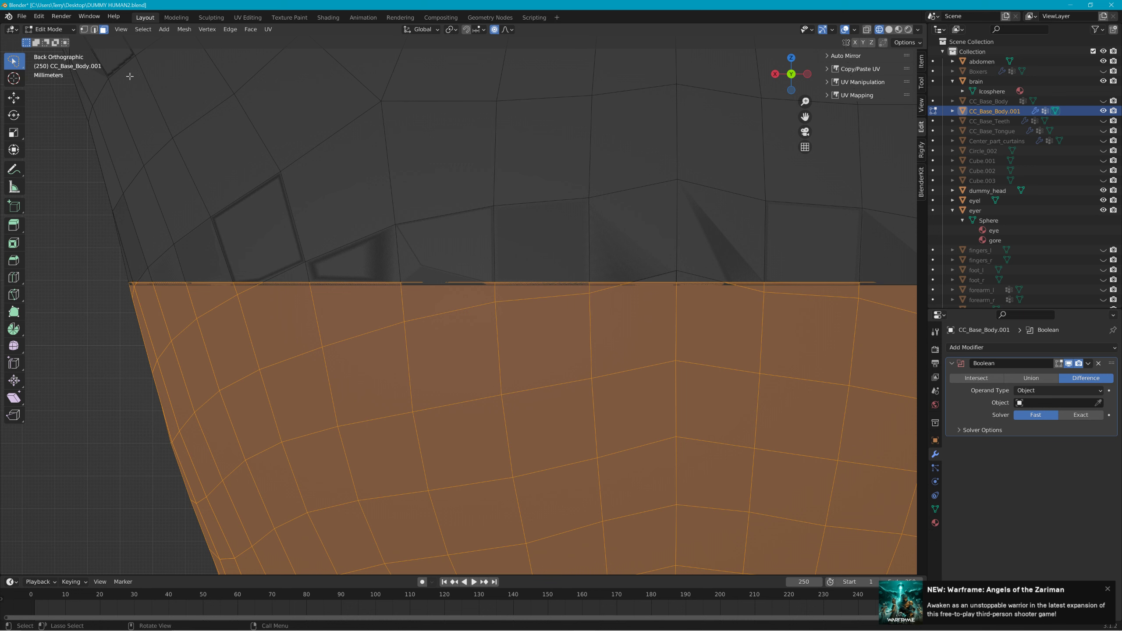
{"action": "left_click", "coordinate": [96, 31]}
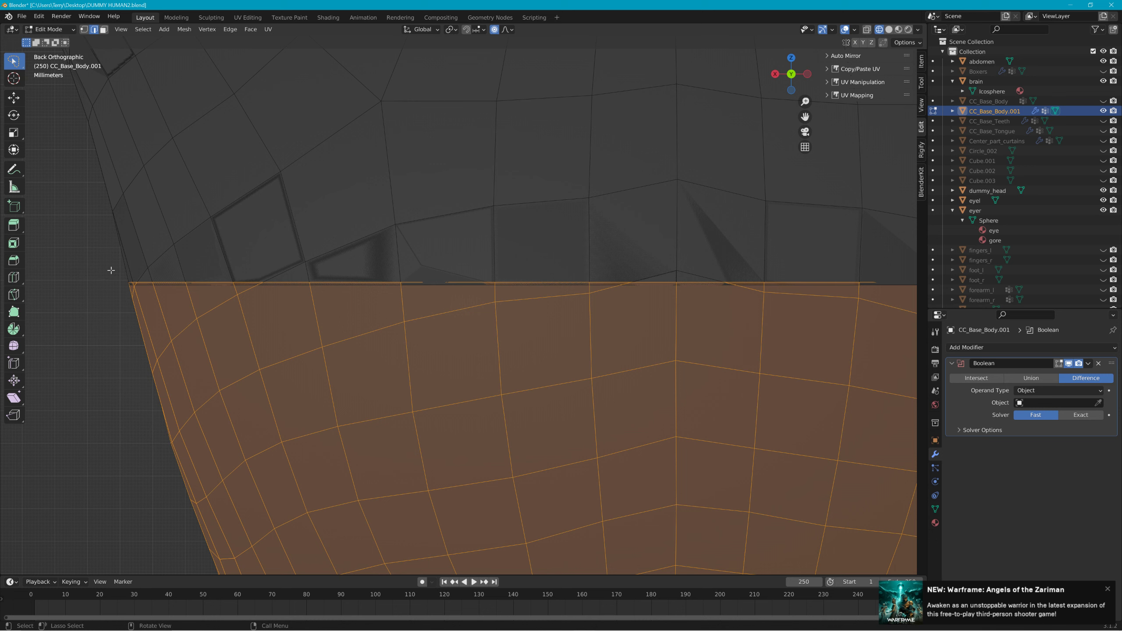
{"action": "key", "text": "g"}
{"action": "left_click_drag", "start_coordinate": [145, 284], "coordinate": [214, 274], "text": "ctrl"}
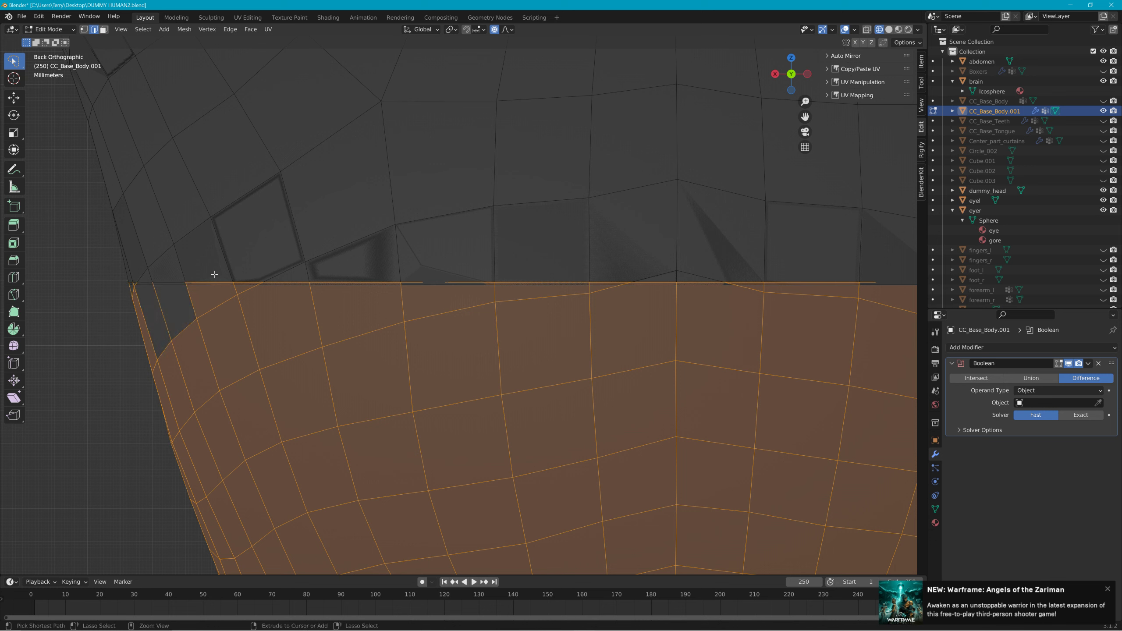
{"action": "key", "text": "ctrl+z"}
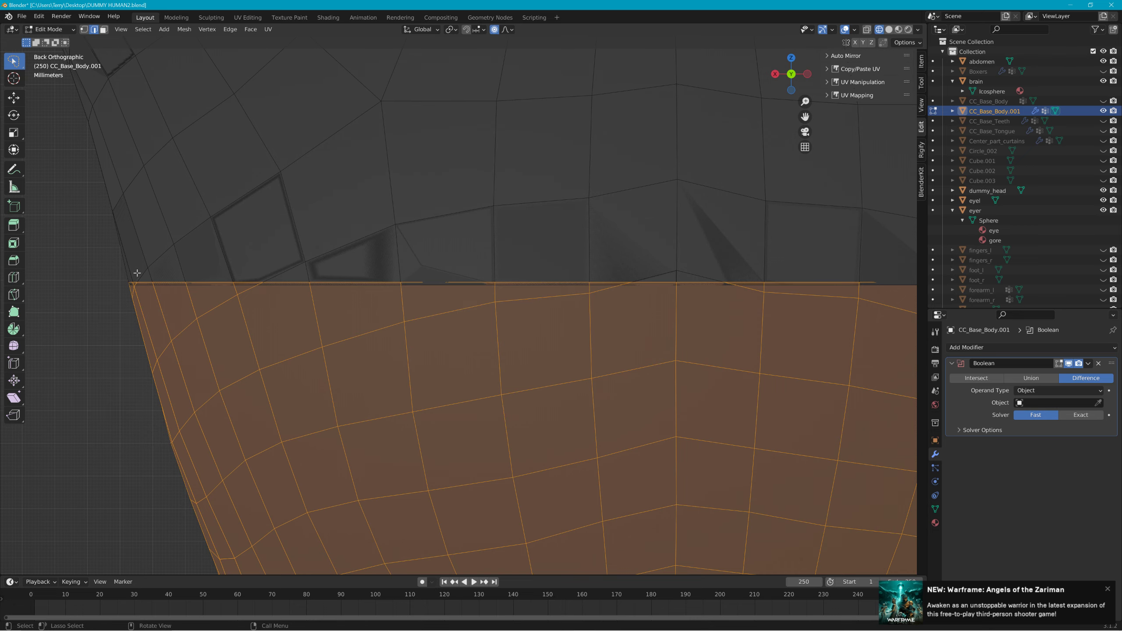
Step: Show the torso from the front around the chest cut and enable X-ray so hidden geometry can be selected
{"action": "middle_click_drag", "start_coordinate": [98, 158], "coordinate": [328, 163]}
{"action": "scroll", "coordinate": [342, 173], "scroll_direction": "down", "scroll_amount": 2}
{"action": "scroll", "coordinate": [361, 182], "scroll_direction": "down", "scroll_amount": 4}
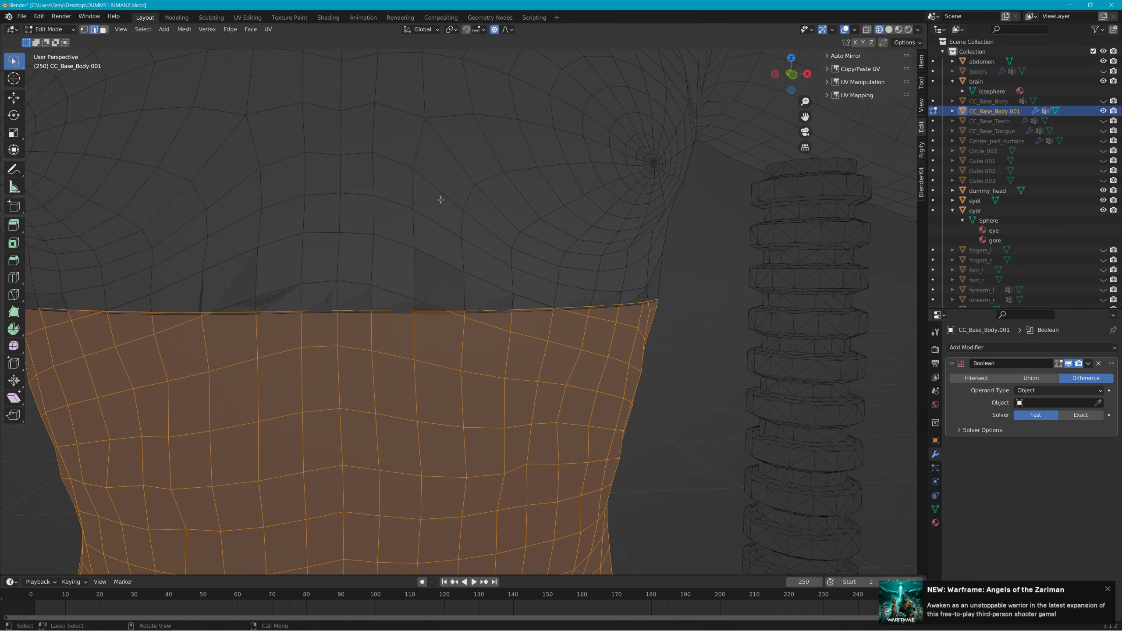
{"action": "left_click", "coordinate": [794, 75]}
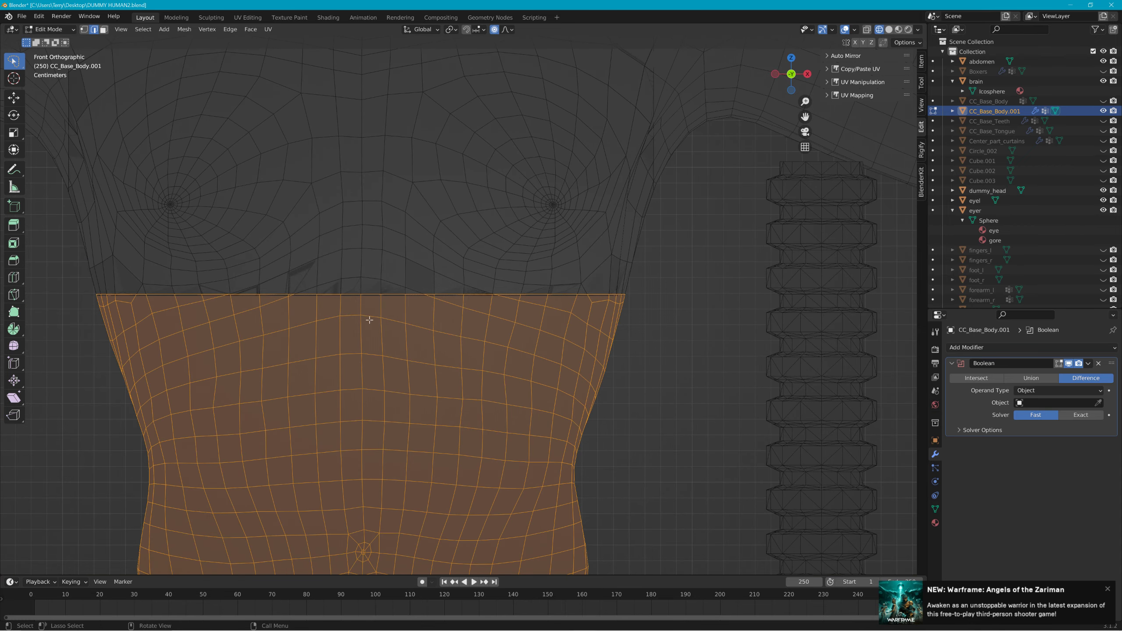
{"action": "scroll", "coordinate": [369, 320], "scroll_direction": "up", "scroll_amount": 2}
{"action": "middle_click_drag", "start_coordinate": [200, 198], "coordinate": [425, 207], "text": "shift"}
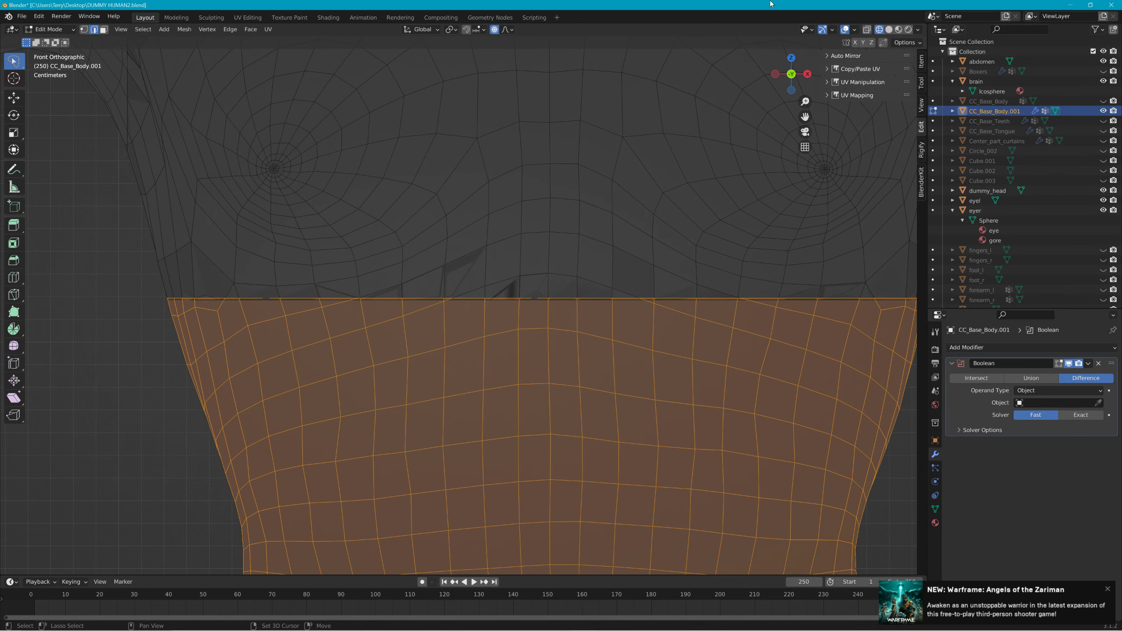
{"action": "left_click", "coordinate": [866, 30]}
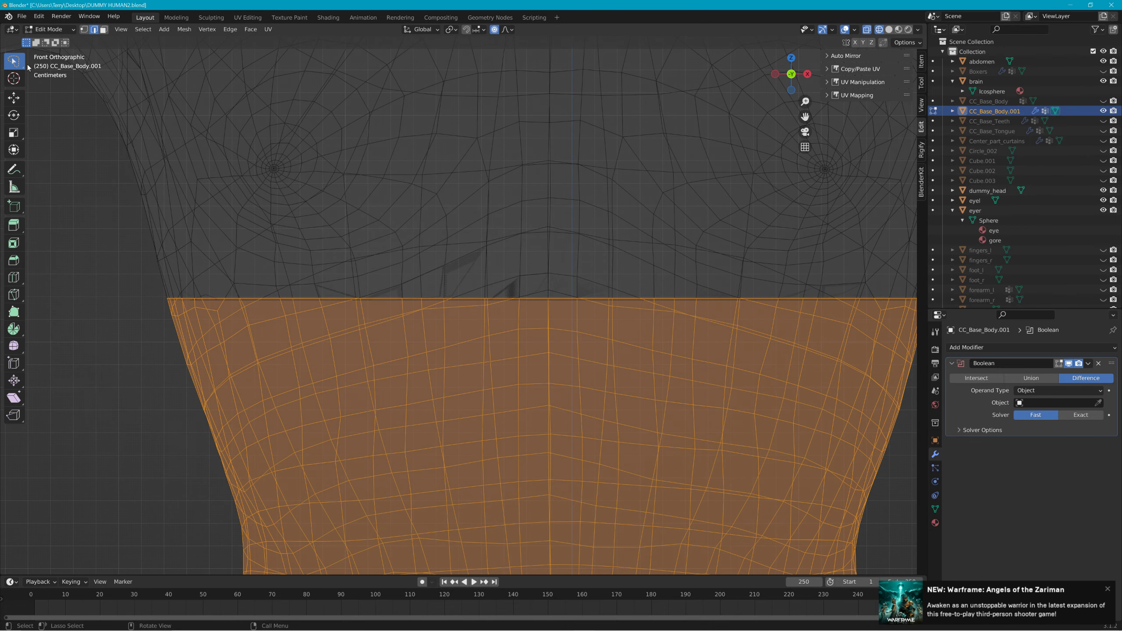
Step: Try a box selection over the strip just above the chest cut and undo it
{"action": "left_click_drag", "start_coordinate": [14, 62], "coordinate": [66, 81]}
{"action": "left_click_drag", "start_coordinate": [117, 249], "coordinate": [900, 299]}
{"action": "left_click_drag", "start_coordinate": [125, 257], "coordinate": [387, 298]}
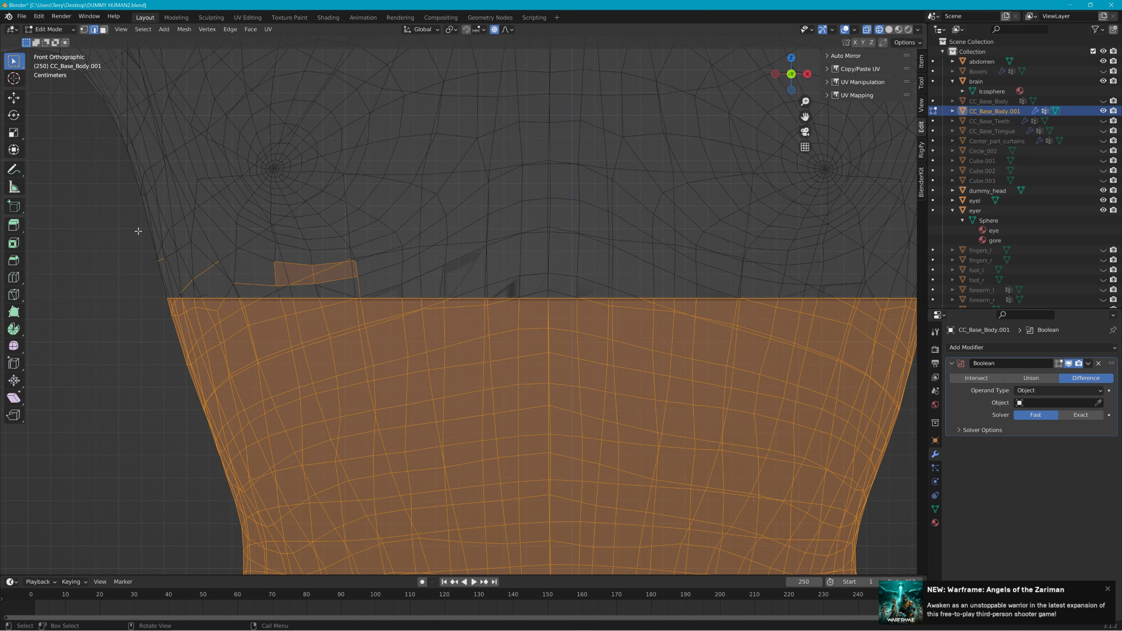
{"action": "key", "text": "ctrl+z"}
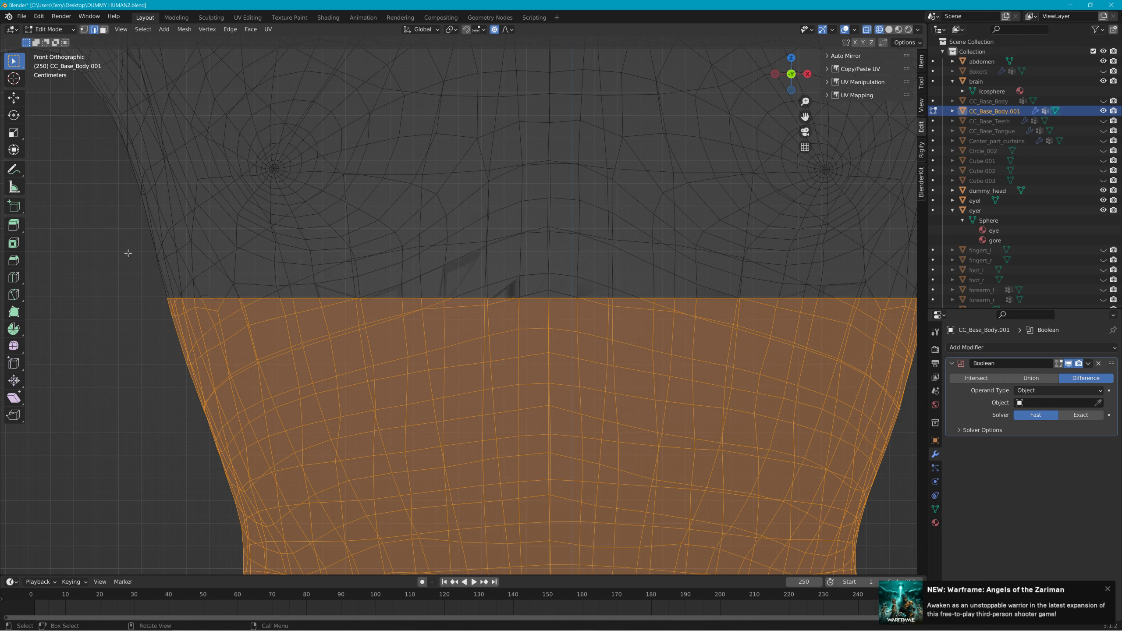
Step: Deselect the edges and vertices along the full width of the chest cut, through the front and back of the mesh
{"action": "left_click_drag", "start_coordinate": [133, 259], "coordinate": [880, 313], "text": "ctrl"}
{"action": "scroll", "coordinate": [828, 266], "scroll_direction": "down", "scroll_amount": 1}
{"action": "left_click_drag", "start_coordinate": [787, 268], "coordinate": [899, 353], "text": "ctrl"}
{"action": "scroll", "coordinate": [174, 320], "scroll_direction": "up", "scroll_amount": 2}
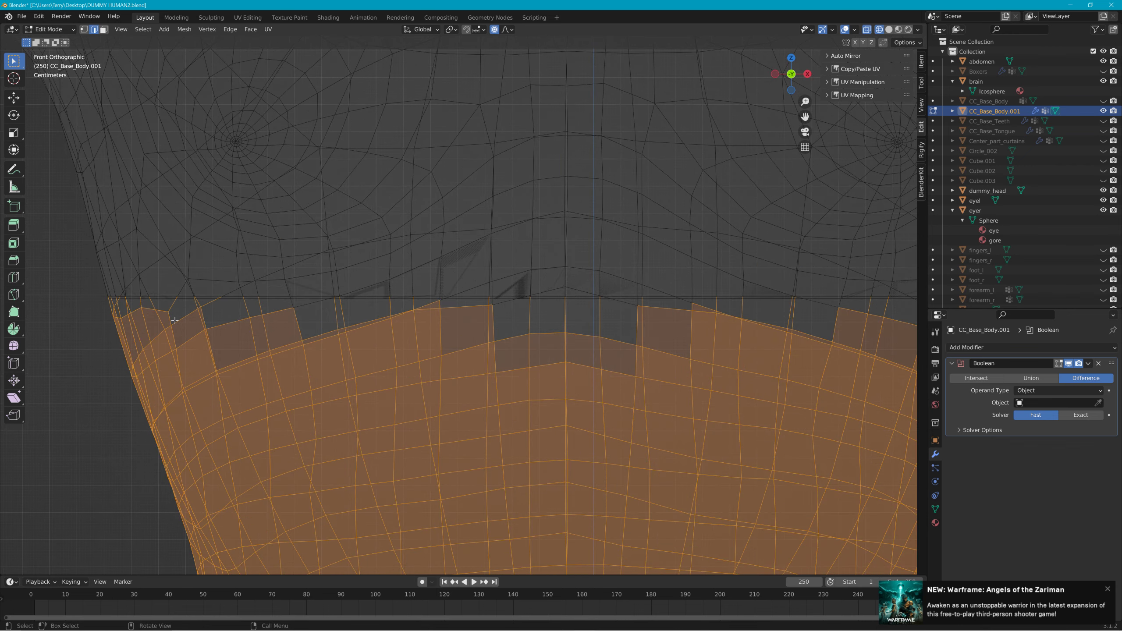
{"action": "left_click_drag", "start_coordinate": [85, 281], "coordinate": [546, 335], "text": "ctrl"}
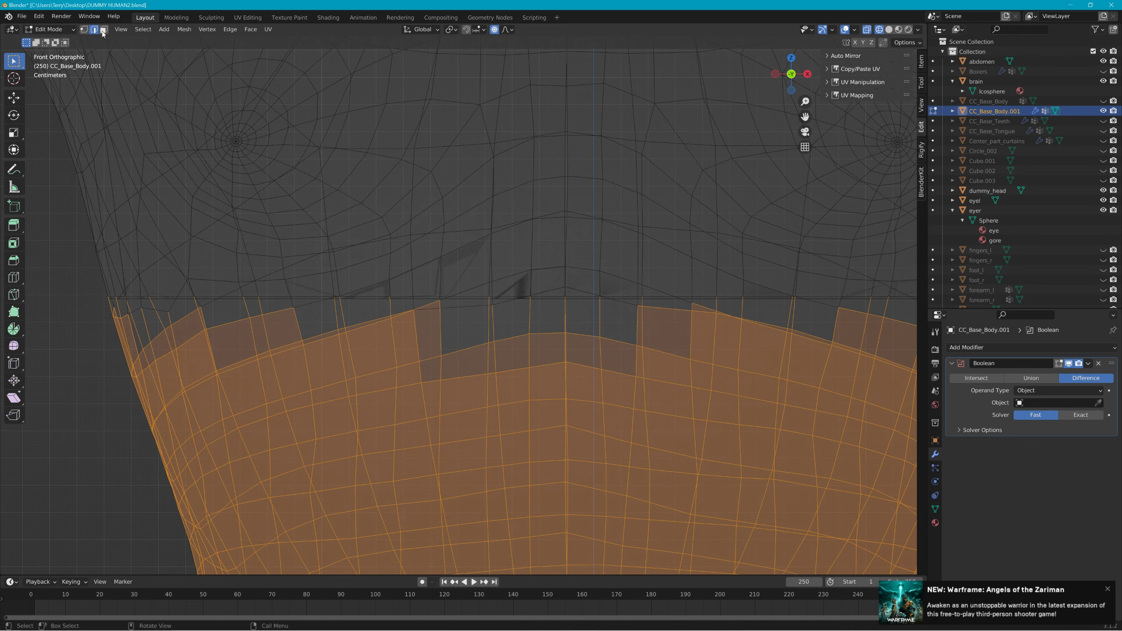
{"action": "left_click", "coordinate": [84, 30]}
{"action": "left_click_drag", "start_coordinate": [73, 231], "coordinate": [1072, 326]}
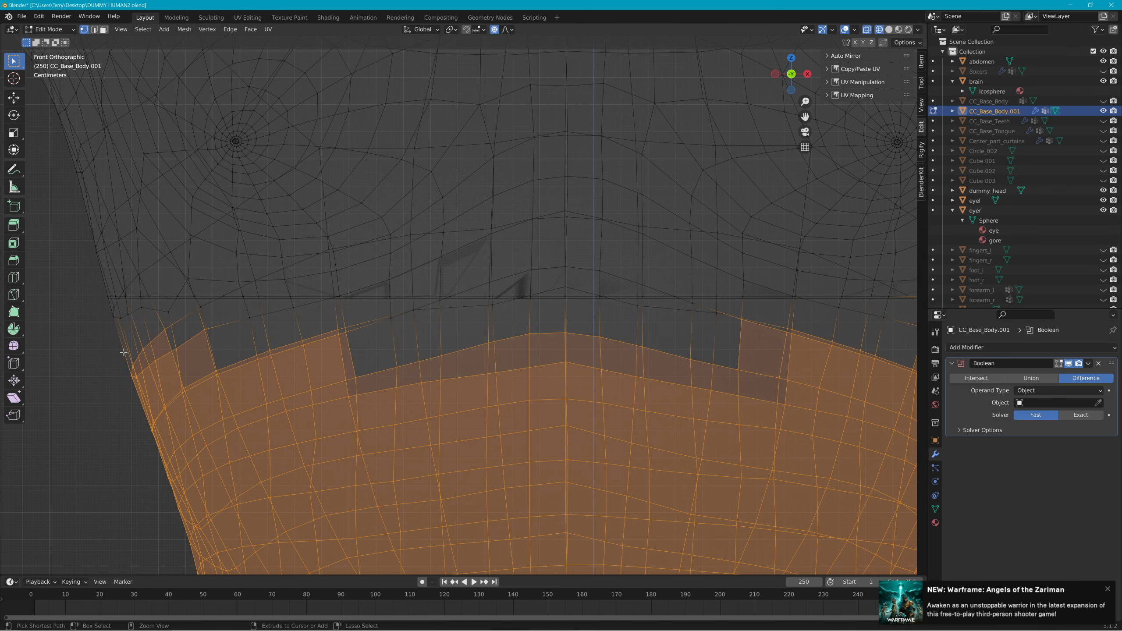
Step: Add the faces directly below the chest cut on the character's right side back to the selection in face select mode
{"action": "scroll", "coordinate": [90, 323], "scroll_direction": "up", "scroll_amount": 2}
{"action": "middle_click_drag", "start_coordinate": [92, 326], "coordinate": [305, 307], "text": "shift"}
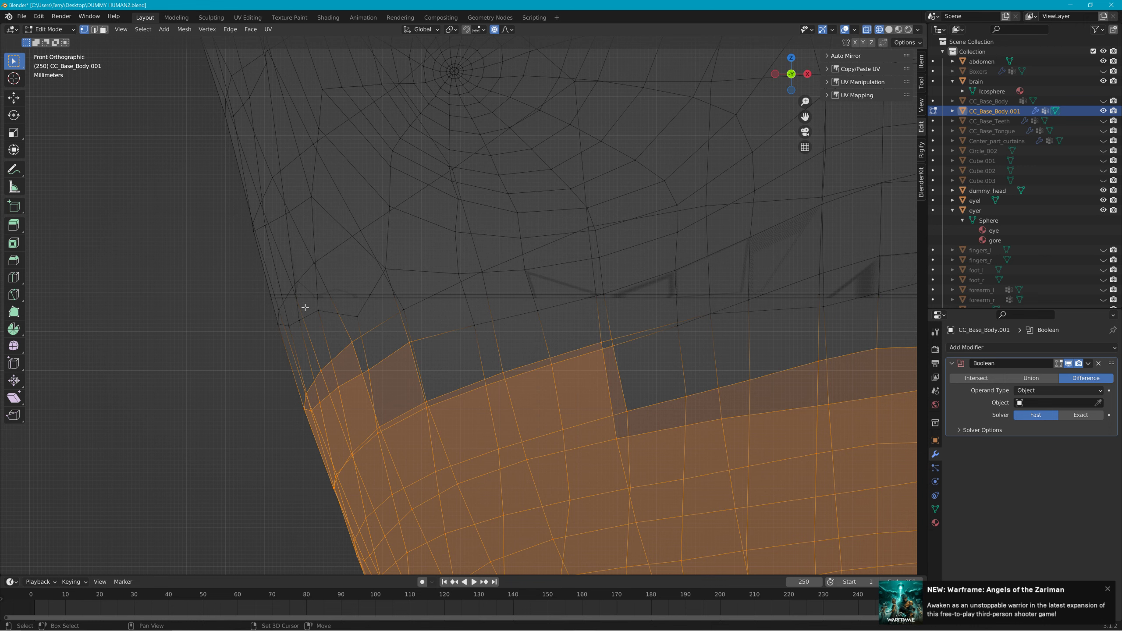
{"action": "left_click_drag", "start_coordinate": [258, 295], "coordinate": [635, 424], "text": "shift"}
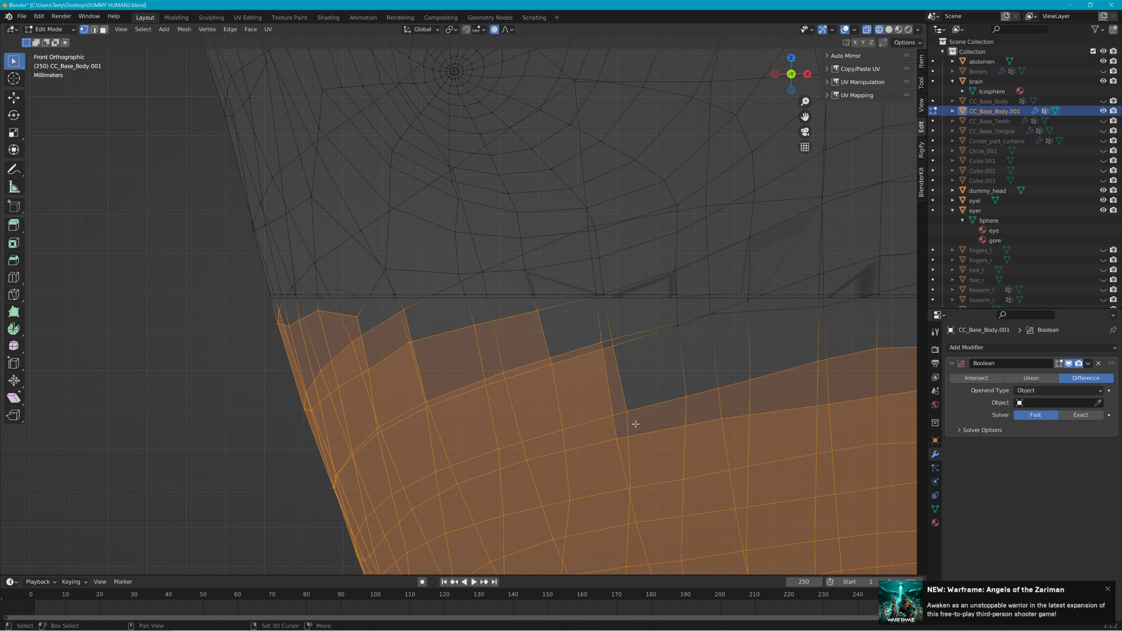
{"action": "left_click", "coordinate": [104, 29]}
{"action": "left_click_drag", "start_coordinate": [256, 295], "coordinate": [589, 384], "text": "shift"}
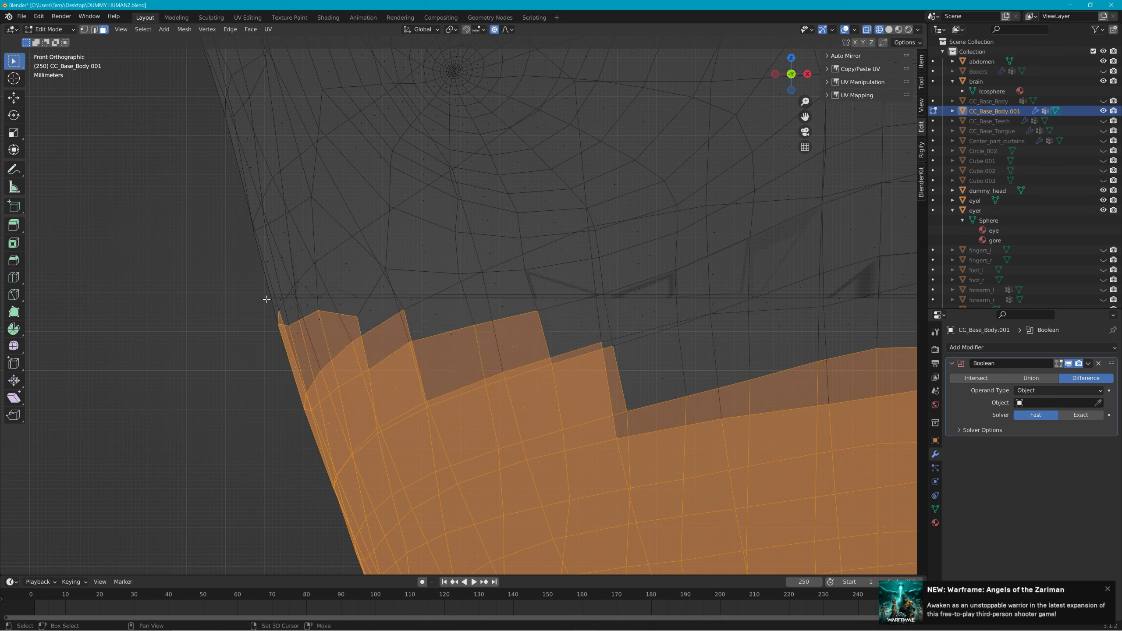
{"action": "left_click_drag", "start_coordinate": [266, 300], "coordinate": [710, 393], "text": "shift"}
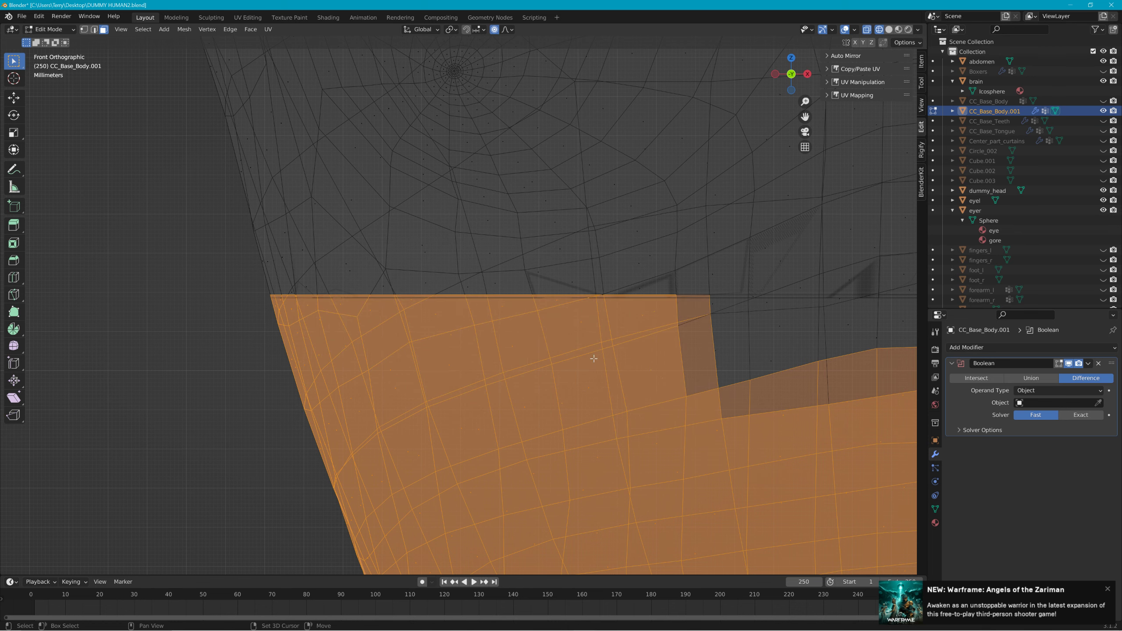
Step: Extend the face selection below the chest cut across the middle to the character's left side
{"action": "scroll", "coordinate": [712, 327], "scroll_direction": "down", "scroll_amount": 5}
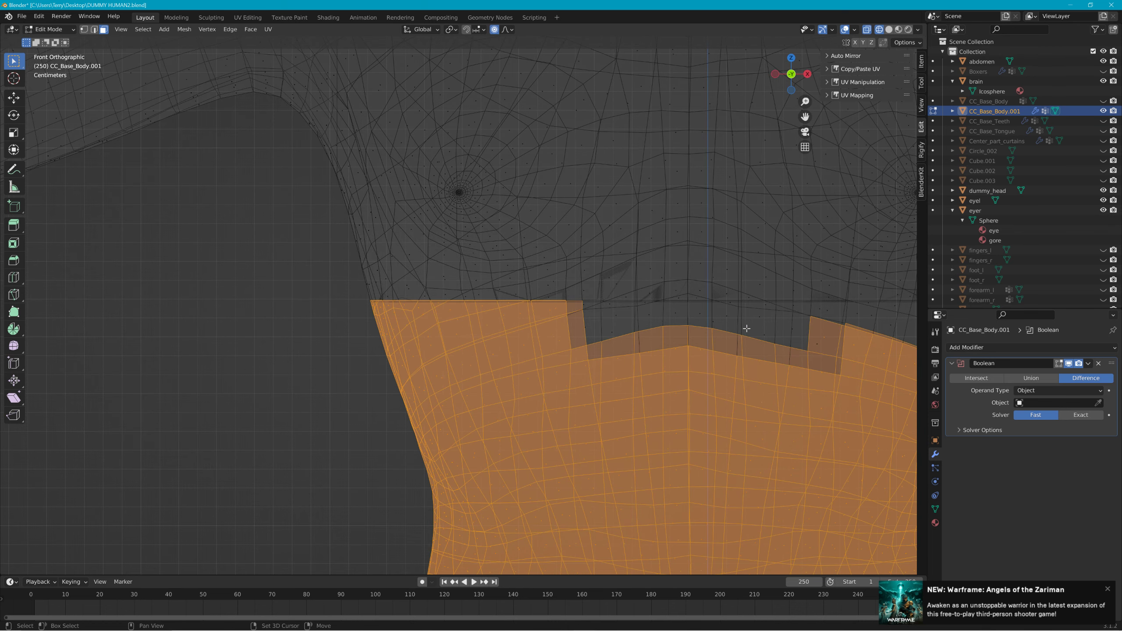
{"action": "middle_click_drag", "start_coordinate": [744, 326], "coordinate": [580, 325], "text": "shift"}
{"action": "left_click_drag", "start_coordinate": [865, 302], "coordinate": [376, 387], "text": "shift"}
Step: Separate the selected abdomen faces from the body mesh into their own object
{"action": "scroll", "coordinate": [372, 271], "scroll_direction": "down", "scroll_amount": 4}
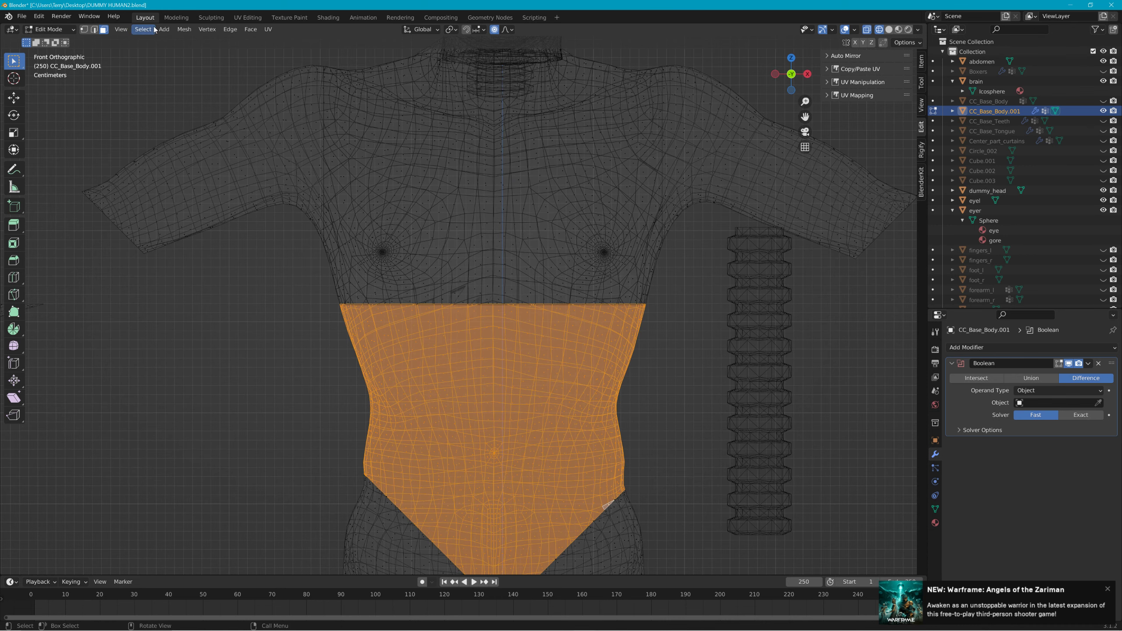
{"action": "left_click", "coordinate": [184, 29]}
{"action": "mouse_move", "coordinate": [203, 132]}
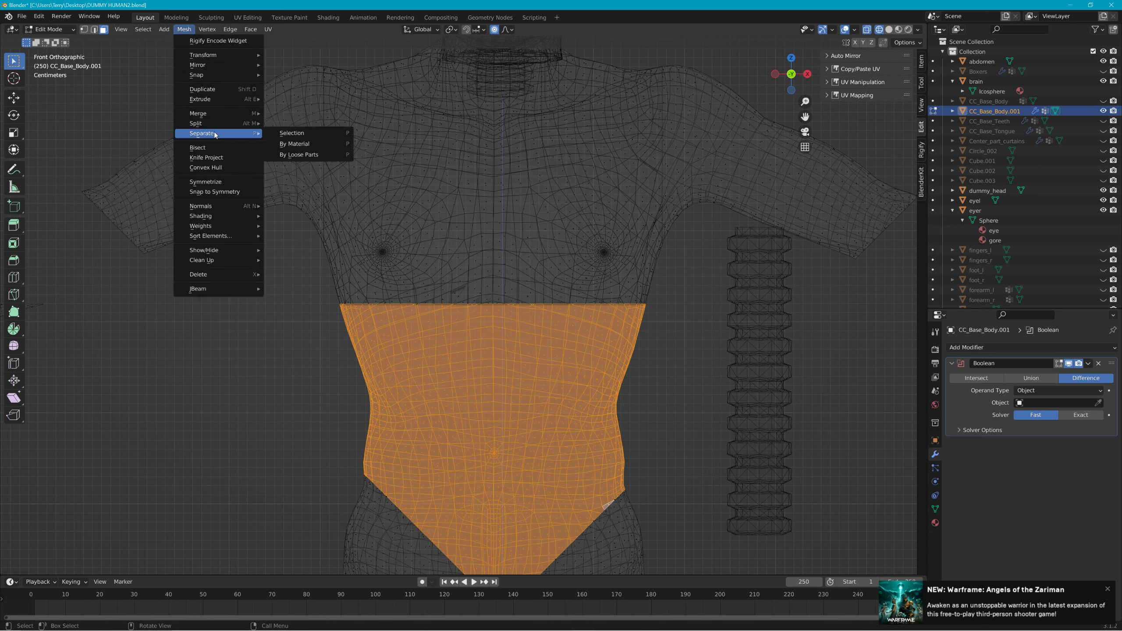
{"action": "left_click", "coordinate": [319, 133]}
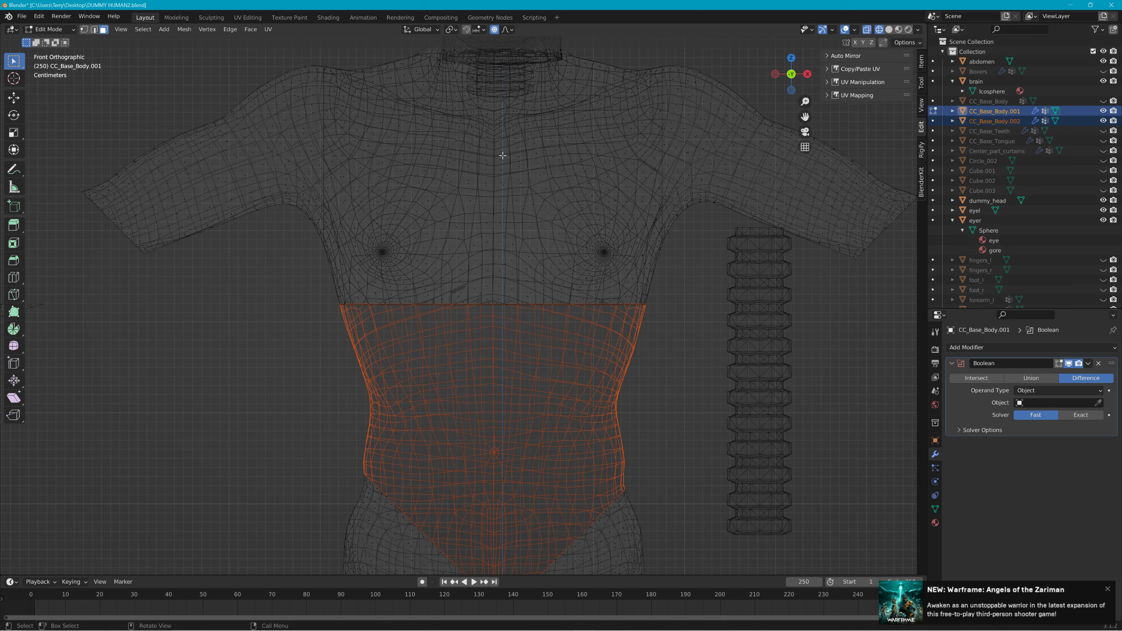
Step: Return to Object Mode and hide the remaining body object CC_Base_Body.001
{"action": "left_click", "coordinate": [58, 30]}
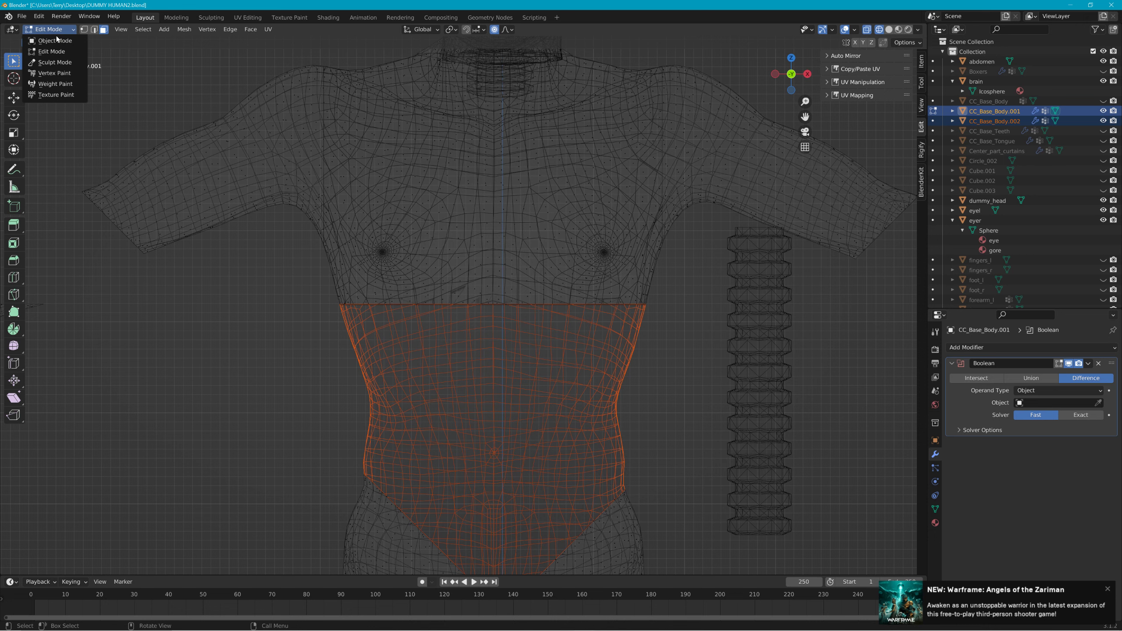
{"action": "left_click", "coordinate": [54, 41]}
{"action": "left_click", "coordinate": [696, 125]}
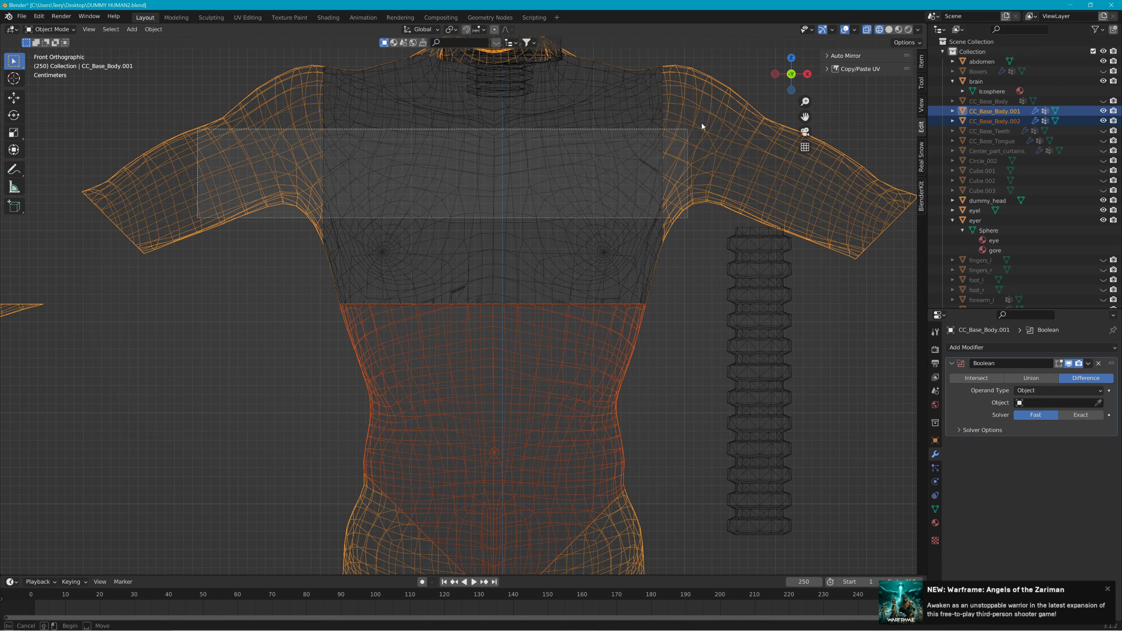
{"action": "left_click", "coordinate": [1102, 112]}
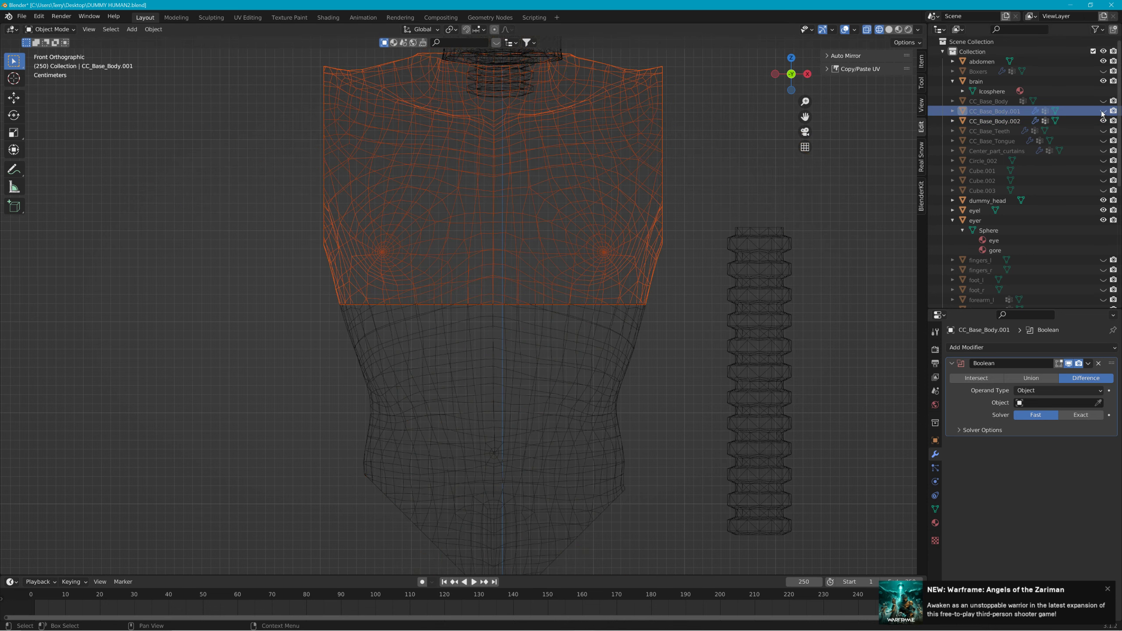
Step: Display the scene in solid shading and hide the thorax object to expose the abdomen's cut top
{"action": "left_click", "coordinate": [549, 174]}
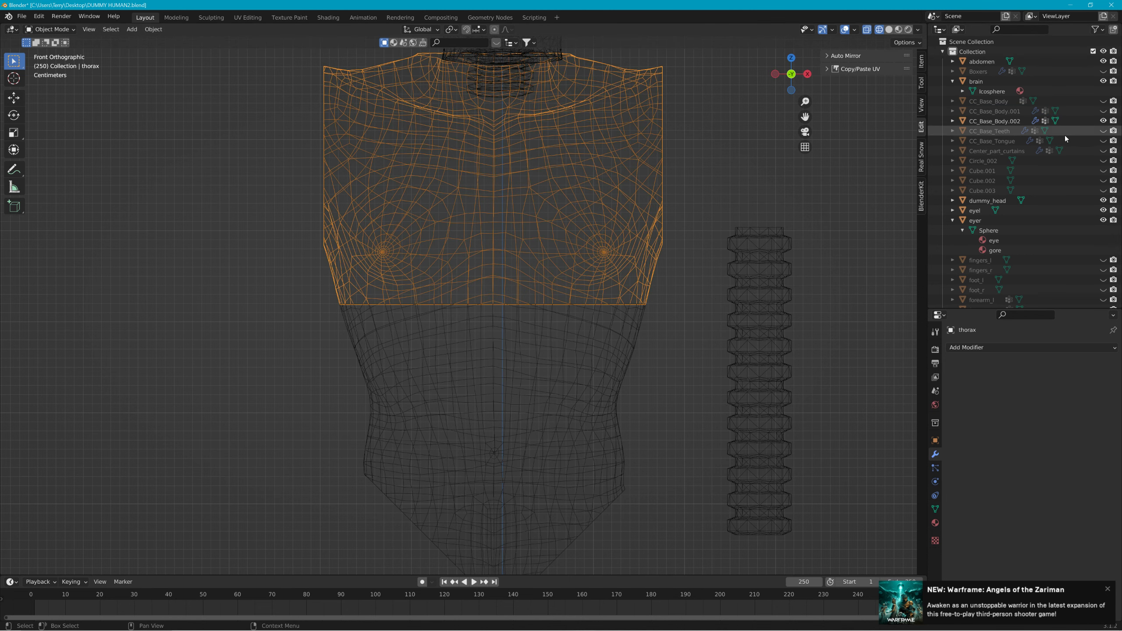
{"action": "left_click", "coordinate": [891, 30]}
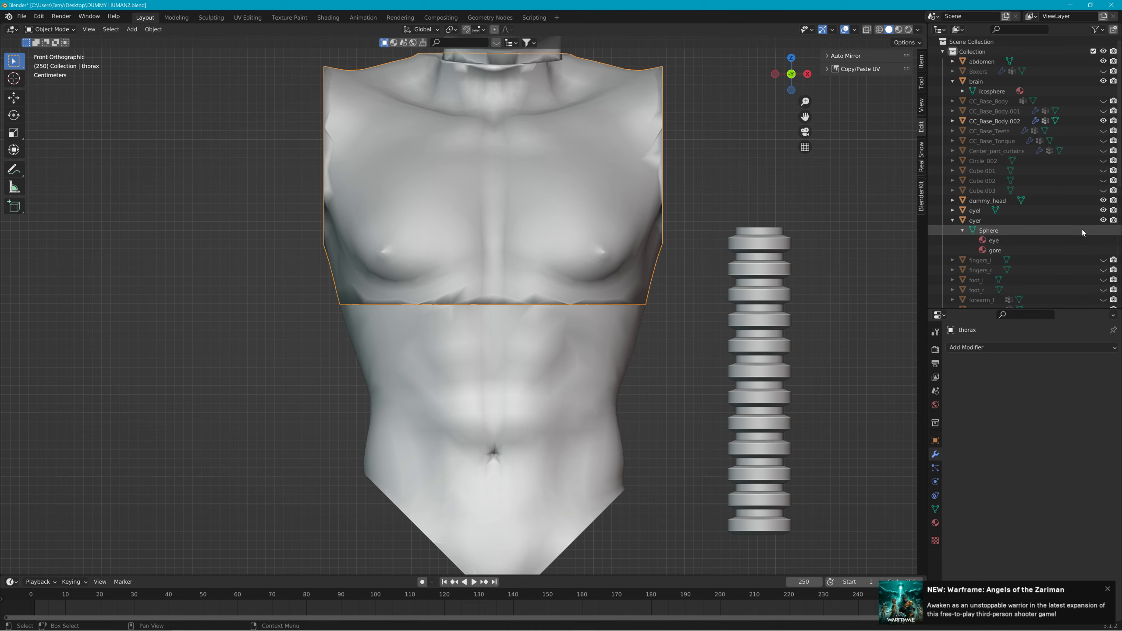
{"action": "scroll", "coordinate": [1110, 220], "scroll_direction": "down", "scroll_amount": 8}
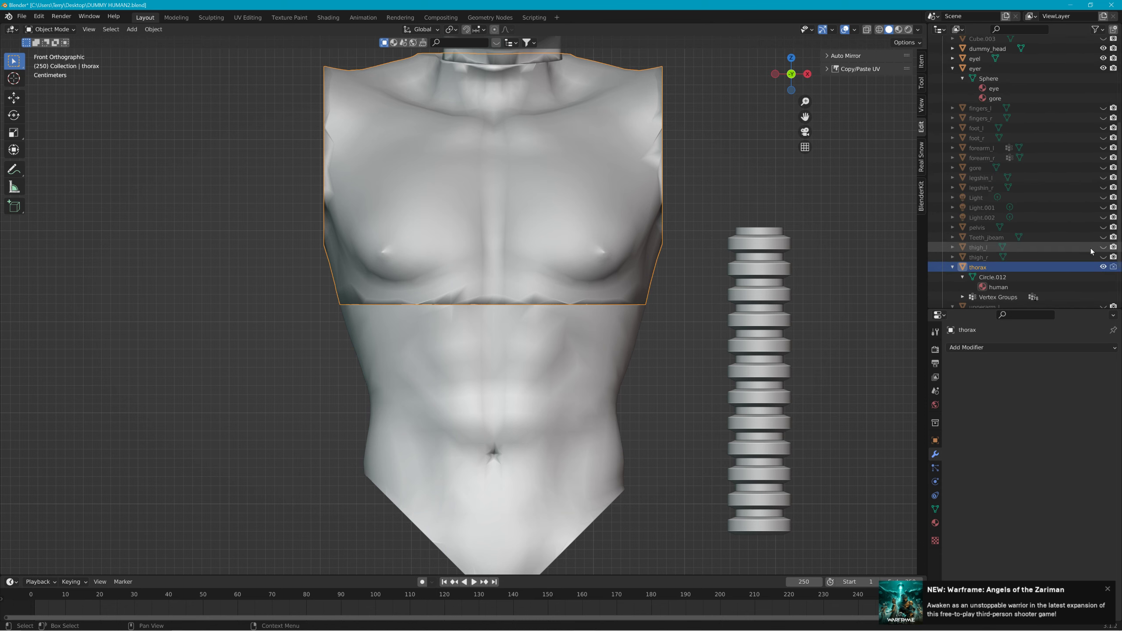
{"action": "left_click", "coordinate": [1103, 267]}
{"action": "middle_click_drag", "start_coordinate": [768, 266], "coordinate": [731, 318]}
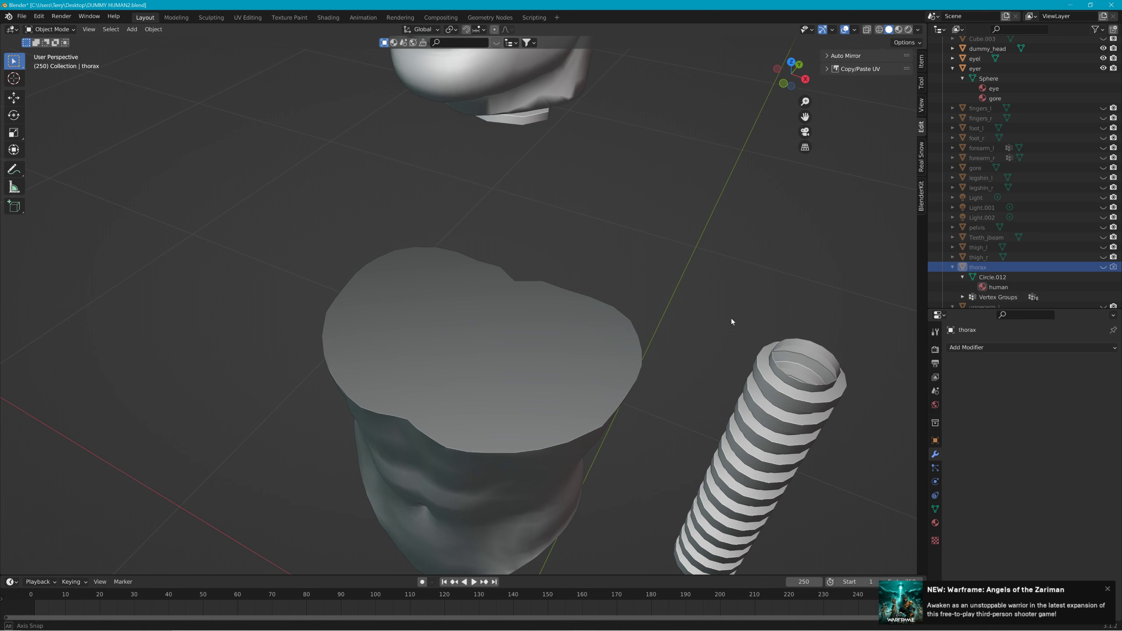
Step: Open the separated abdomen CC_Base_Body.002 in Edit Mode with edge selection, viewed from the front
{"action": "left_click", "coordinate": [494, 375]}
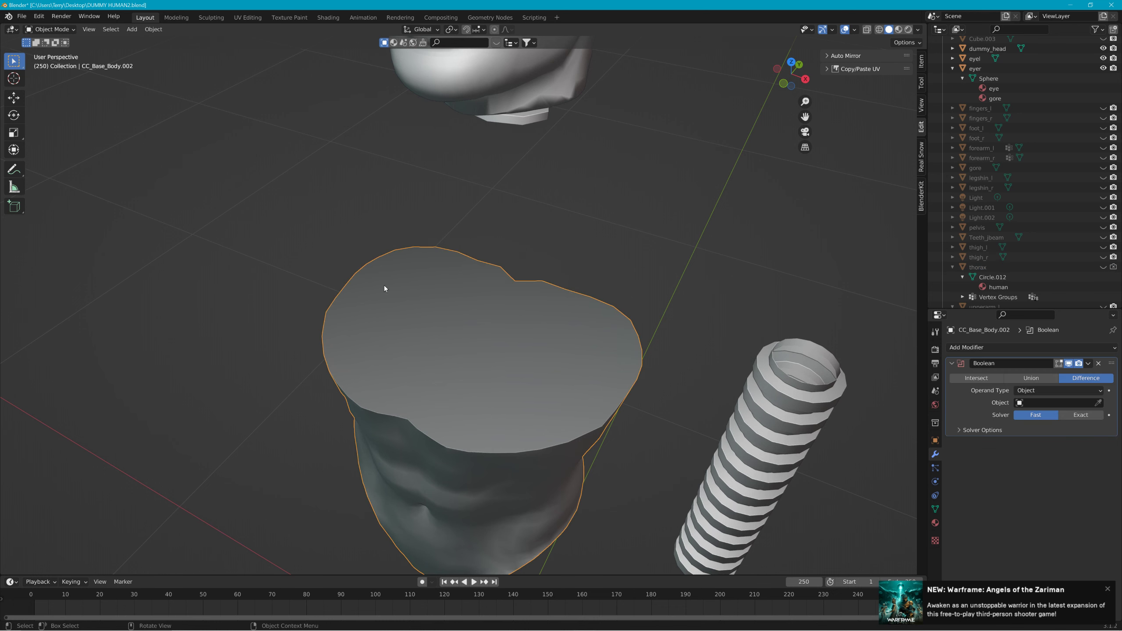
{"action": "left_click", "coordinate": [67, 33]}
{"action": "middle_click_drag", "start_coordinate": [469, 254], "coordinate": [519, 214]}
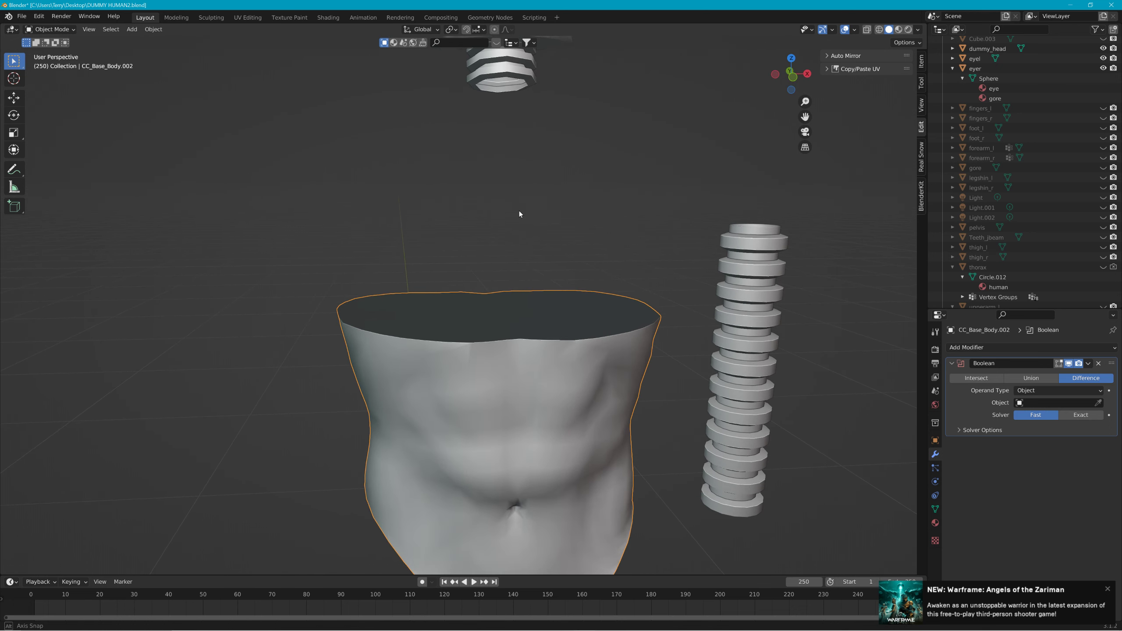
{"action": "left_click", "coordinate": [62, 30]}
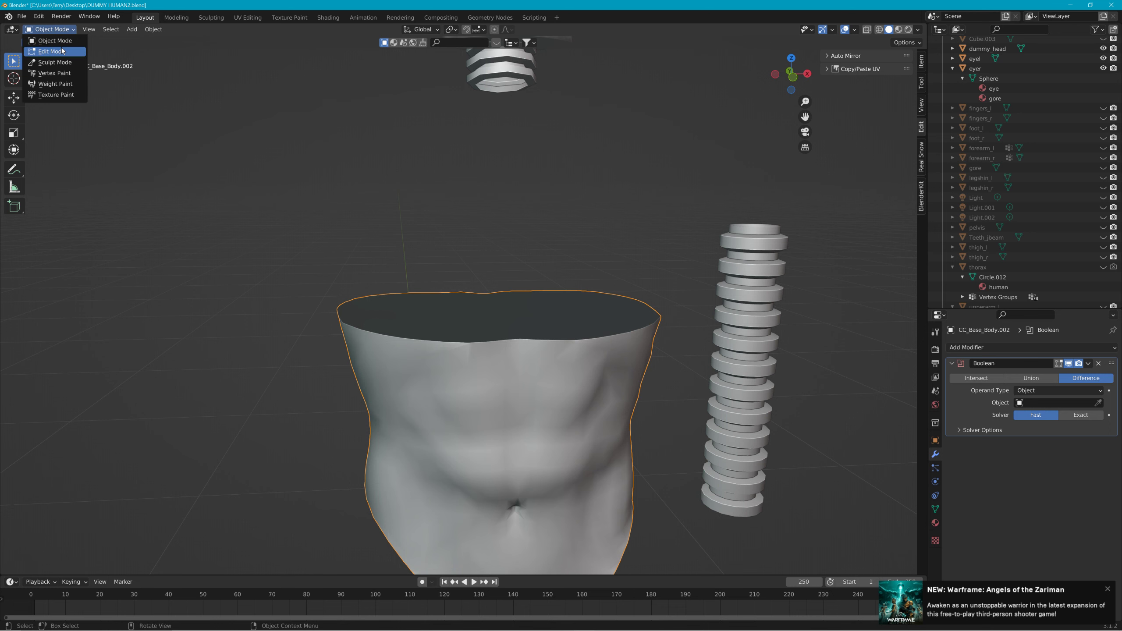
{"action": "left_click", "coordinate": [73, 45]}
{"action": "left_click", "coordinate": [92, 31]}
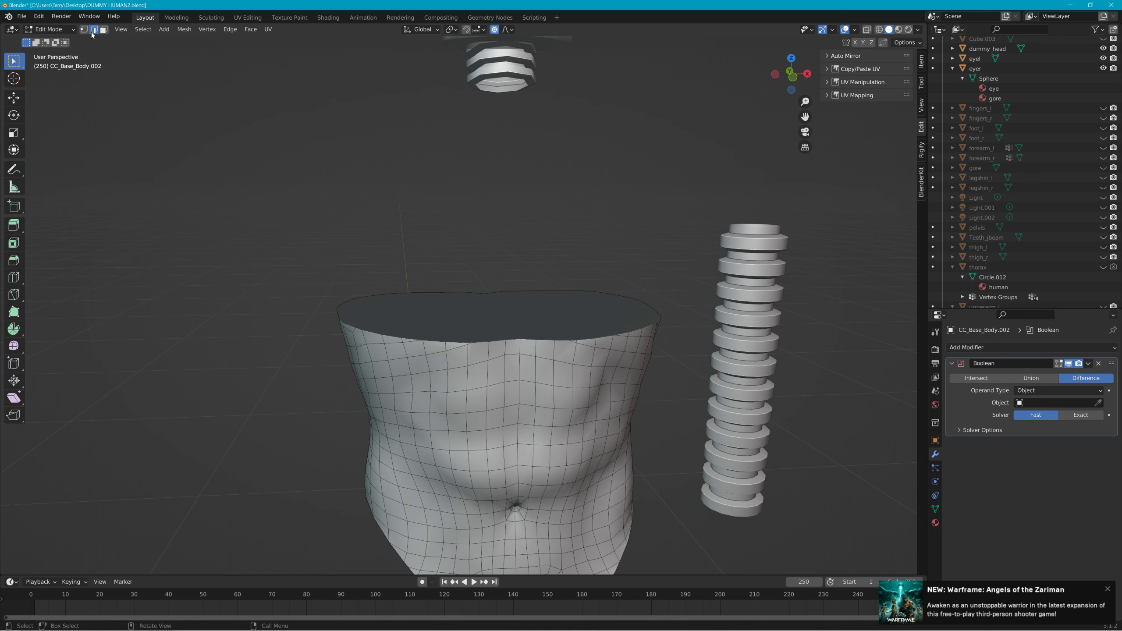
{"action": "left_click", "coordinate": [791, 78]}
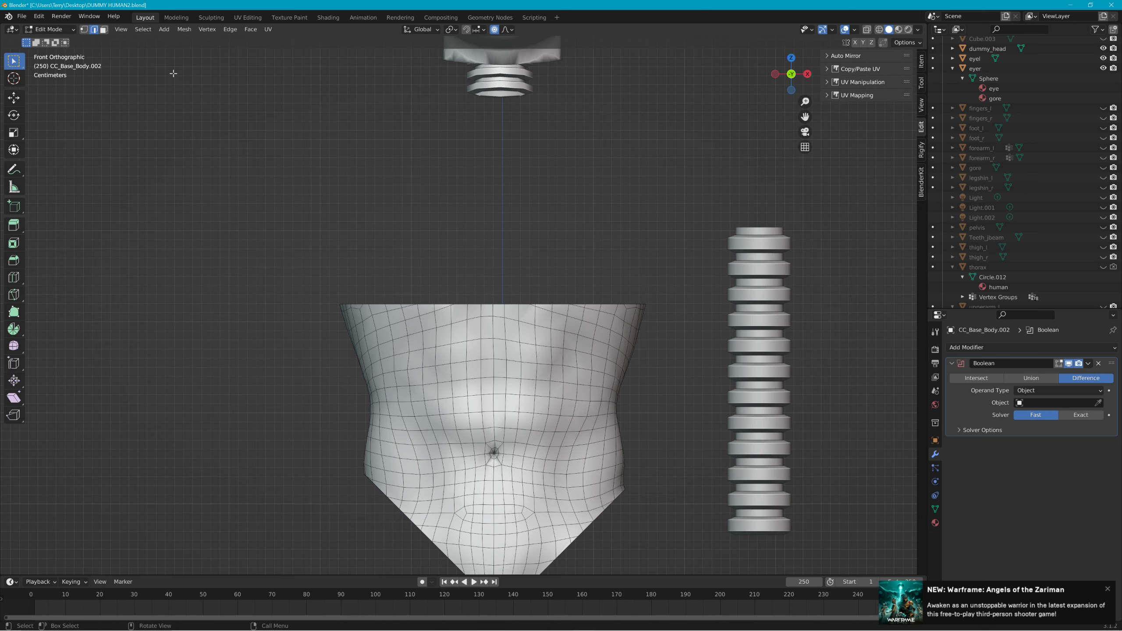
Step: Turn on see-through display and select all edges of the abdomen's top rim
{"action": "left_click_drag", "start_coordinate": [163, 114], "coordinate": [460, 200]}
{"action": "left_click_drag", "start_coordinate": [256, 210], "coordinate": [667, 305]}
{"action": "left_click", "coordinate": [866, 29]}
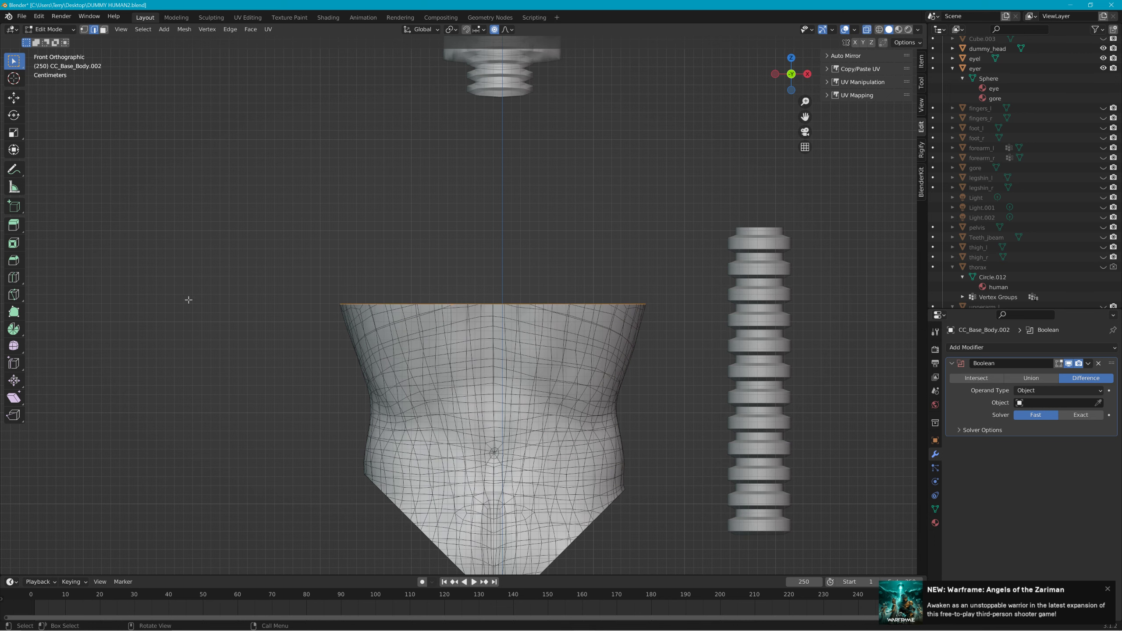
{"action": "left_click_drag", "start_coordinate": [252, 258], "coordinate": [667, 306]}
Step: Scale the abdomen's top rim to about 0.86 using smooth proportional editing with a size of about 0.027
{"action": "key", "text": "s"}
{"action": "key", "text": "Escape"}
{"action": "key", "text": "s"}
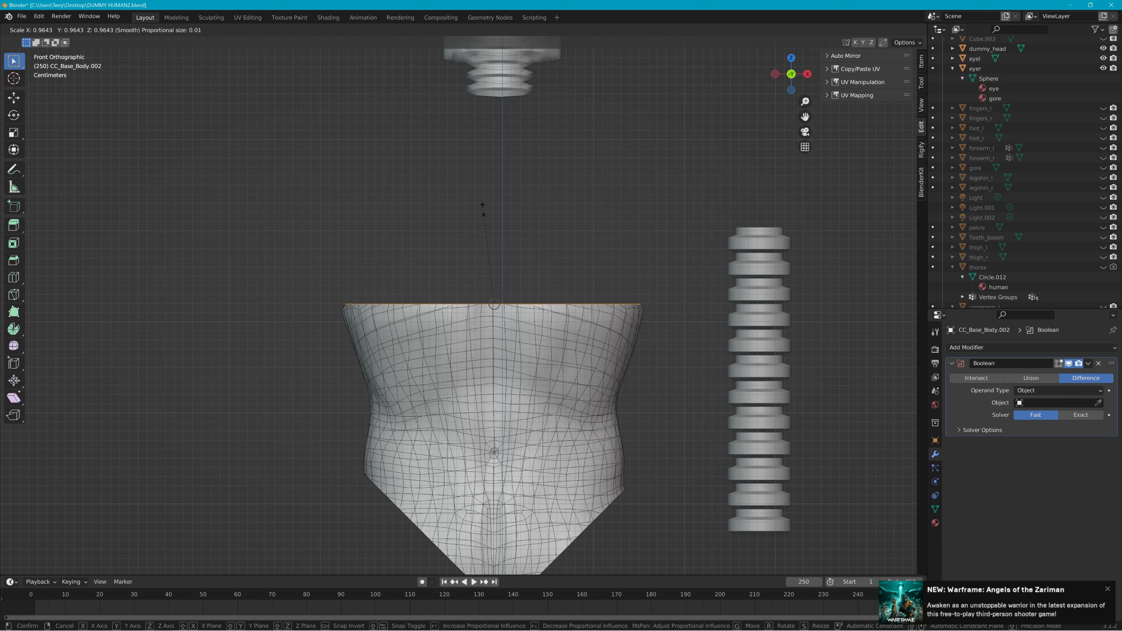
{"action": "scroll", "coordinate": [494, 211], "scroll_direction": "down", "scroll_amount": 17}
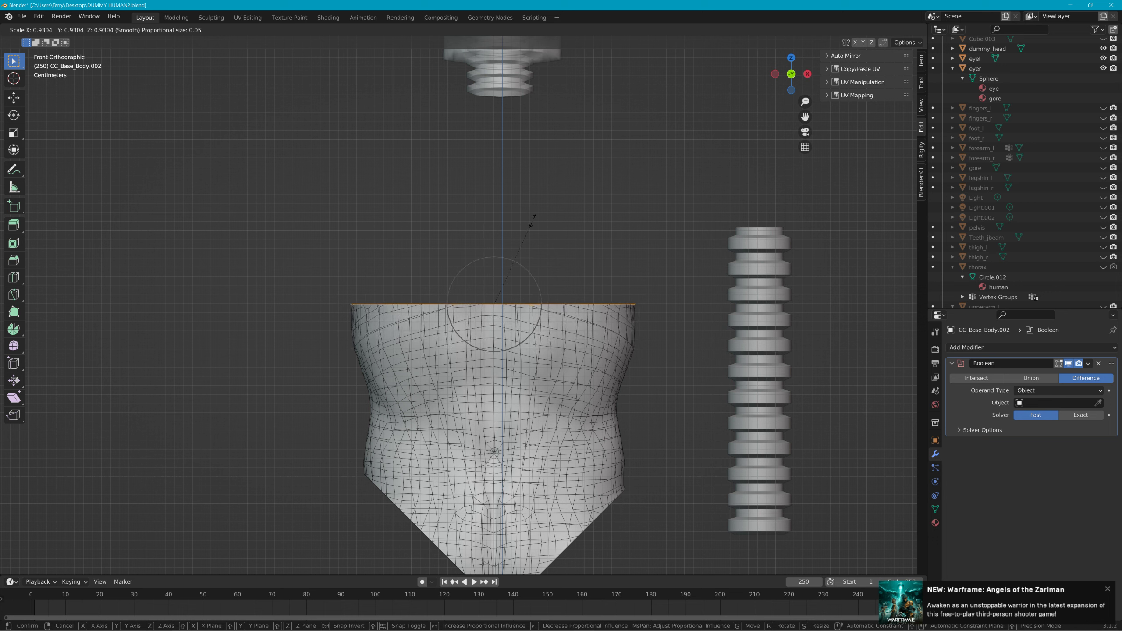
{"action": "scroll", "coordinate": [535, 226], "scroll_direction": "up", "scroll_amount": 5}
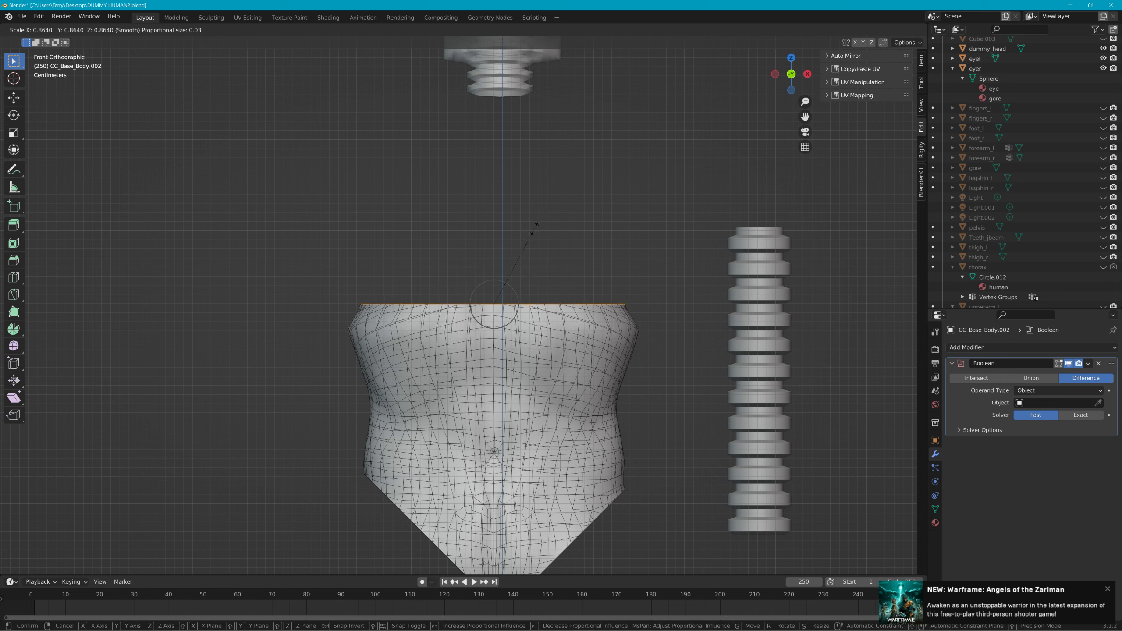
{"action": "left_click", "coordinate": [534, 229]}
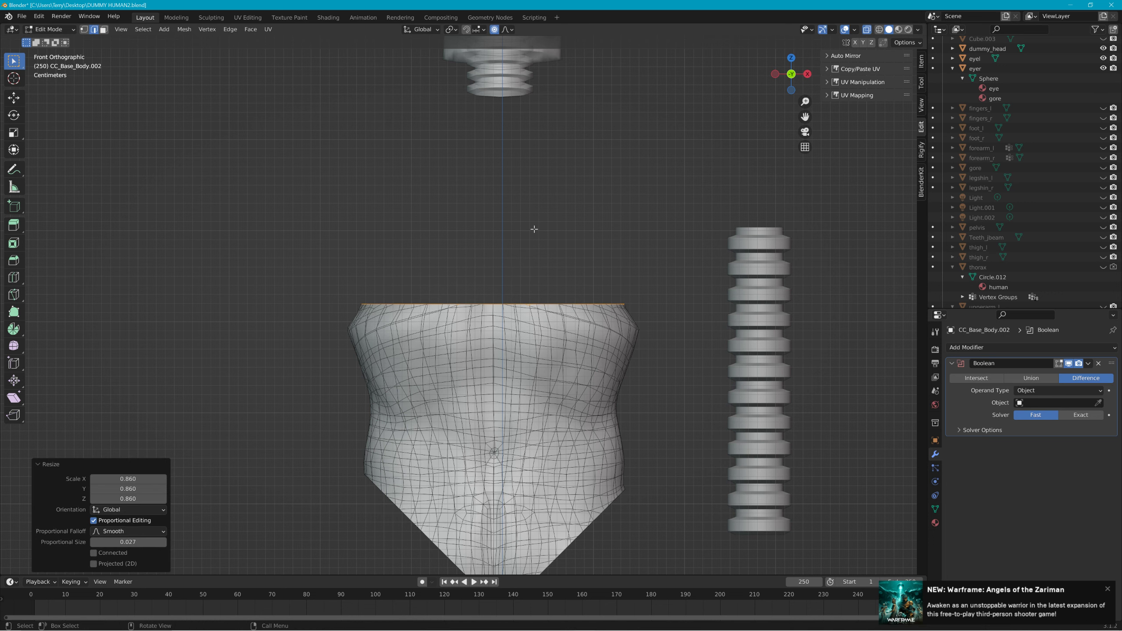
Step: Raise the abdomen's top rim about 0.019 m along the Z axis with proportional editing
{"action": "key", "text": "g"}
{"action": "key", "text": "z"}
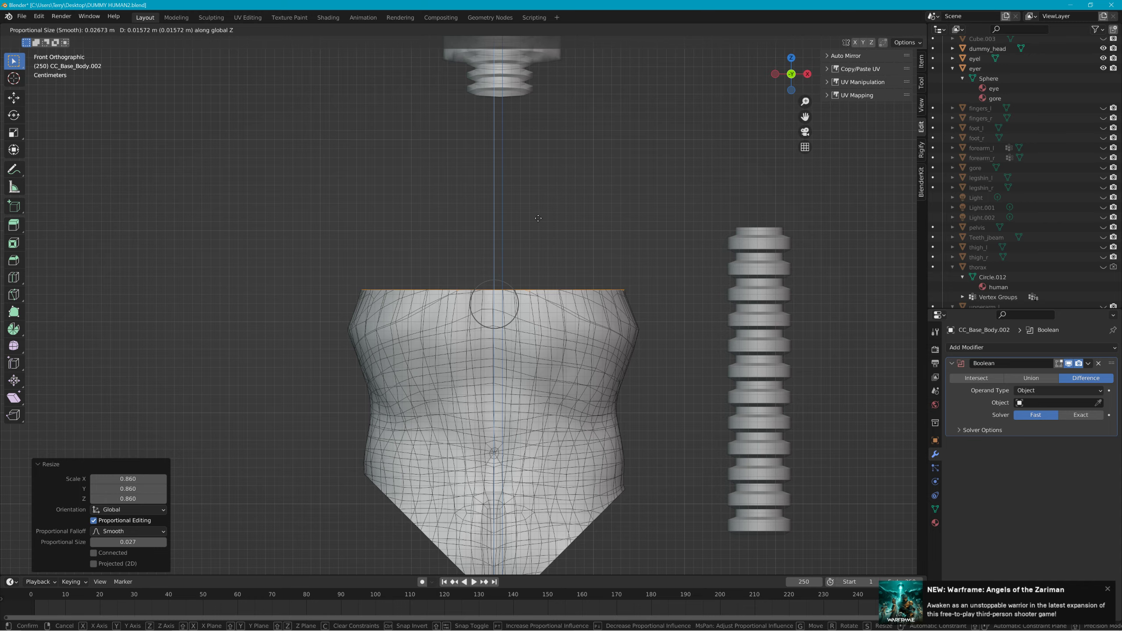
{"action": "left_click", "coordinate": [538, 218]}
{"action": "middle_click_drag", "start_coordinate": [539, 218], "coordinate": [595, 271]}
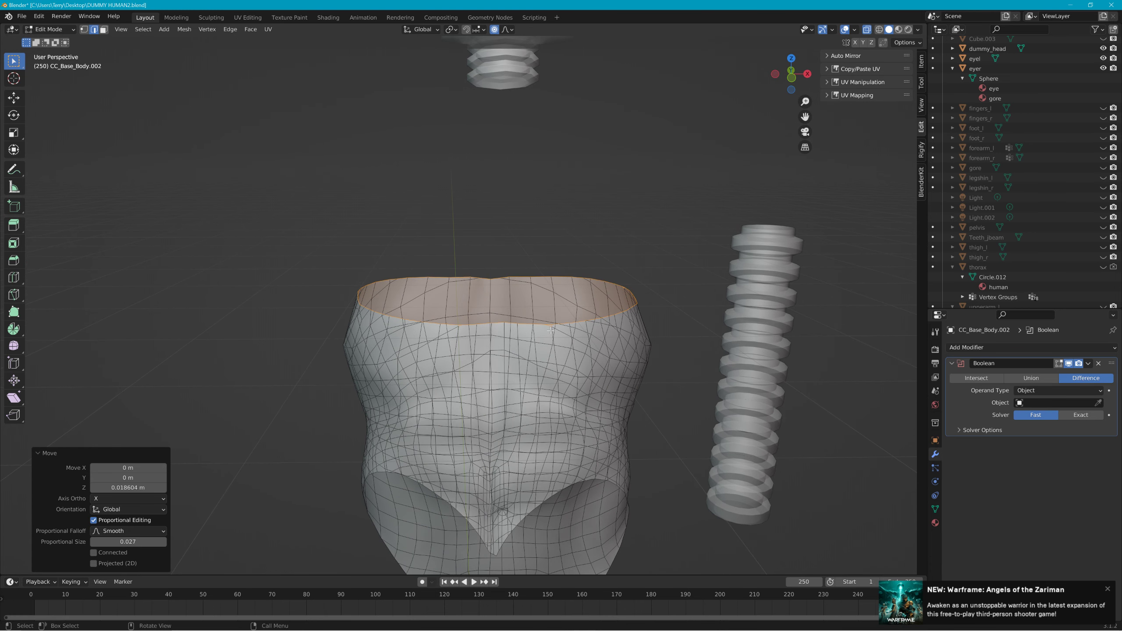
Step: Return to Object Mode, select the ribbed spine object named abdomen, and turn off see-through display
{"action": "left_click", "coordinate": [744, 318]}
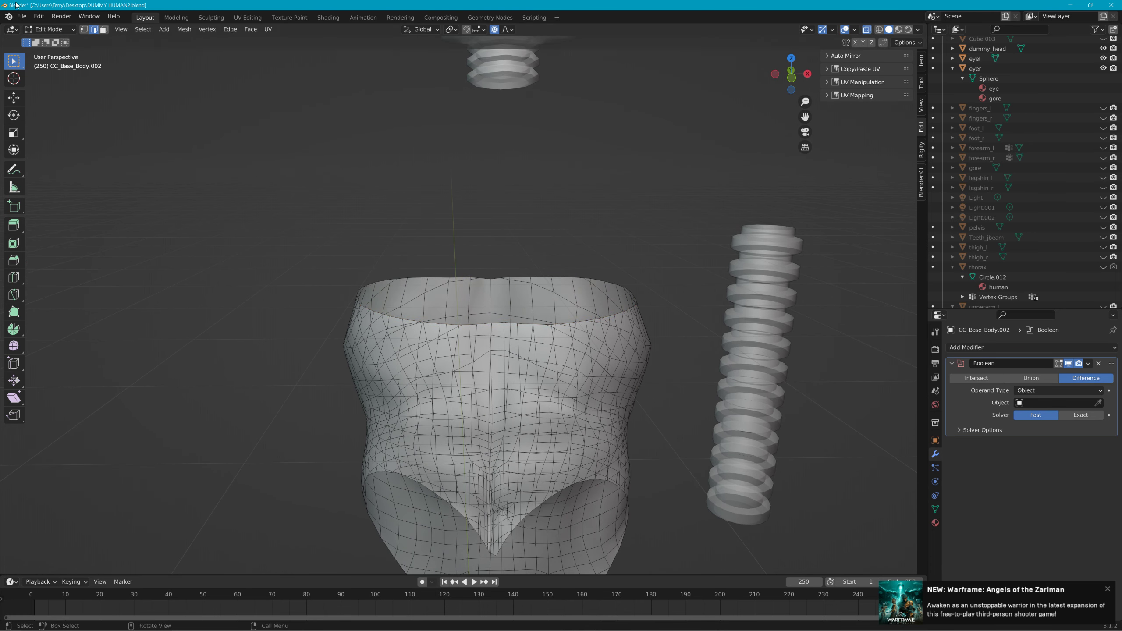
{"action": "left_click", "coordinate": [50, 29]}
{"action": "left_click", "coordinate": [51, 44]}
{"action": "left_click", "coordinate": [747, 309]}
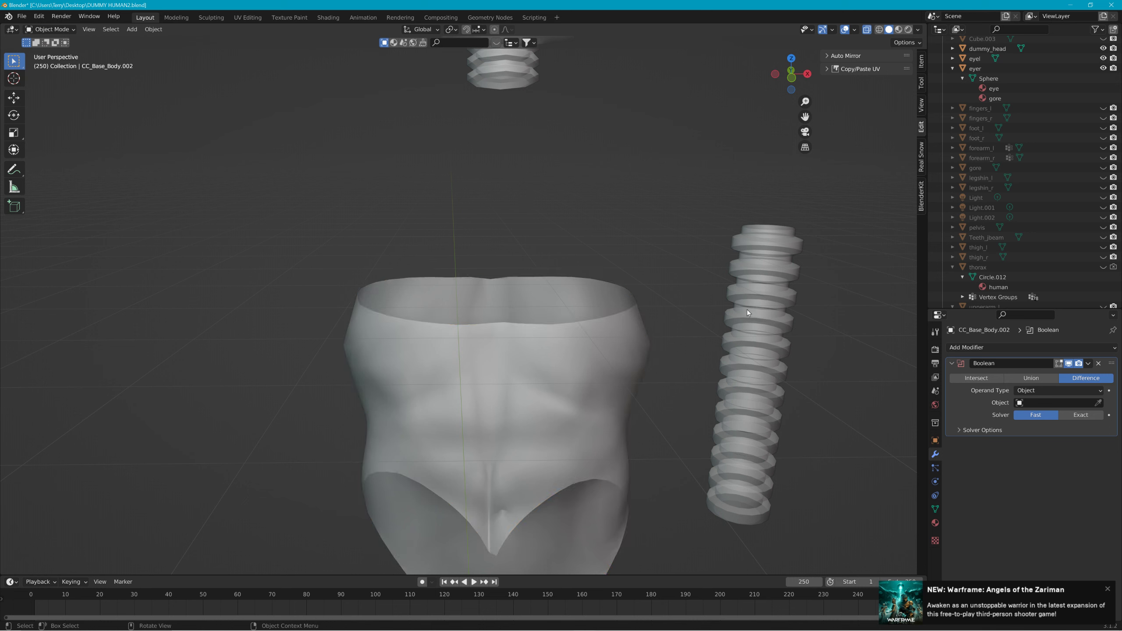
{"action": "left_click", "coordinate": [749, 305]}
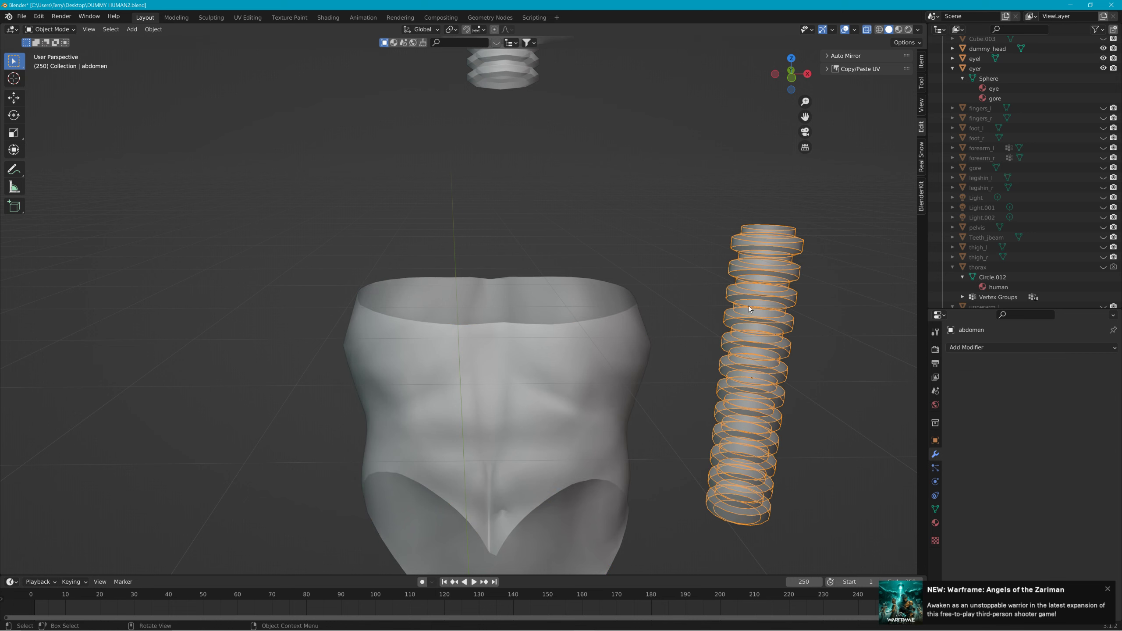
{"action": "left_click", "coordinate": [867, 30]}
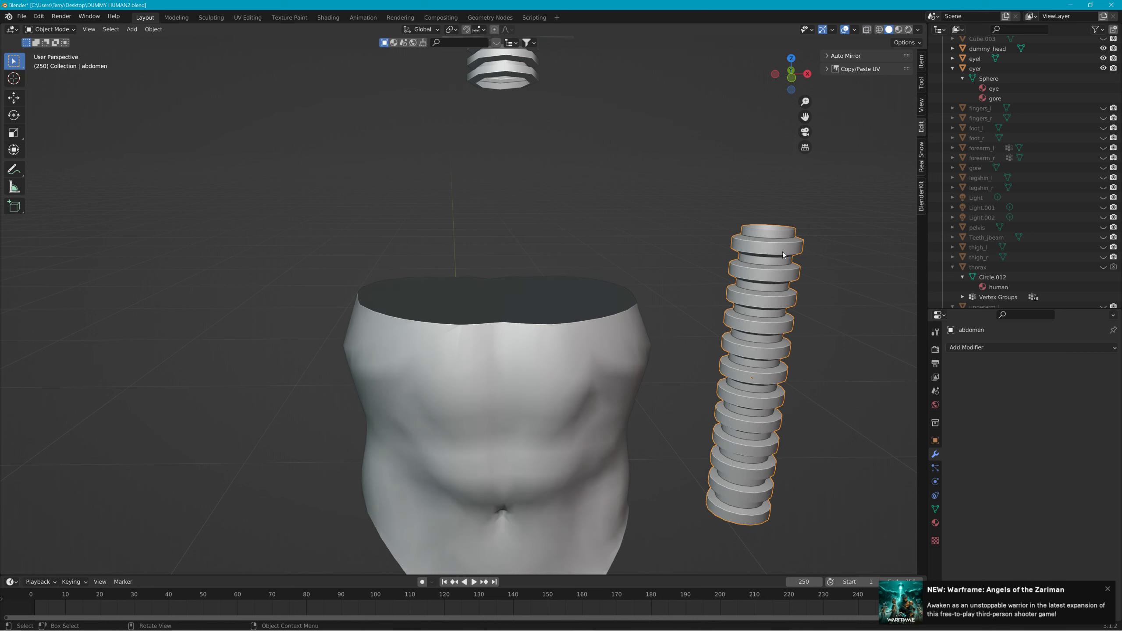
Step: Move the ribbed spine about -0.28 m along the X axis to the middle of the abdomen
{"action": "key", "text": "g"}
{"action": "key", "text": "x"}
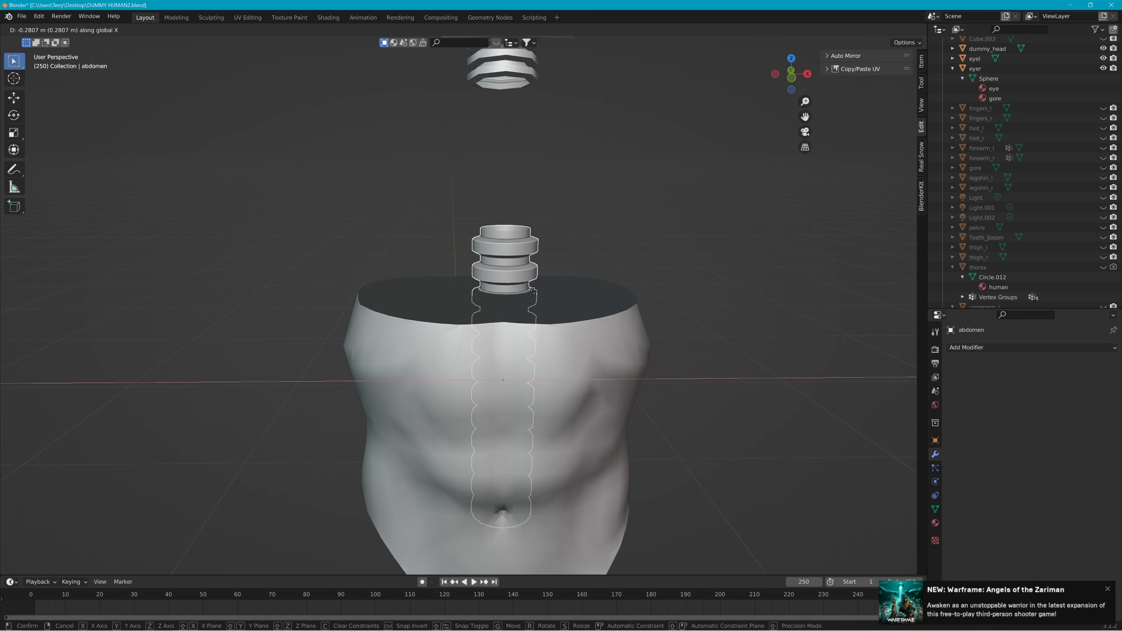
{"action": "left_click", "coordinate": [533, 290]}
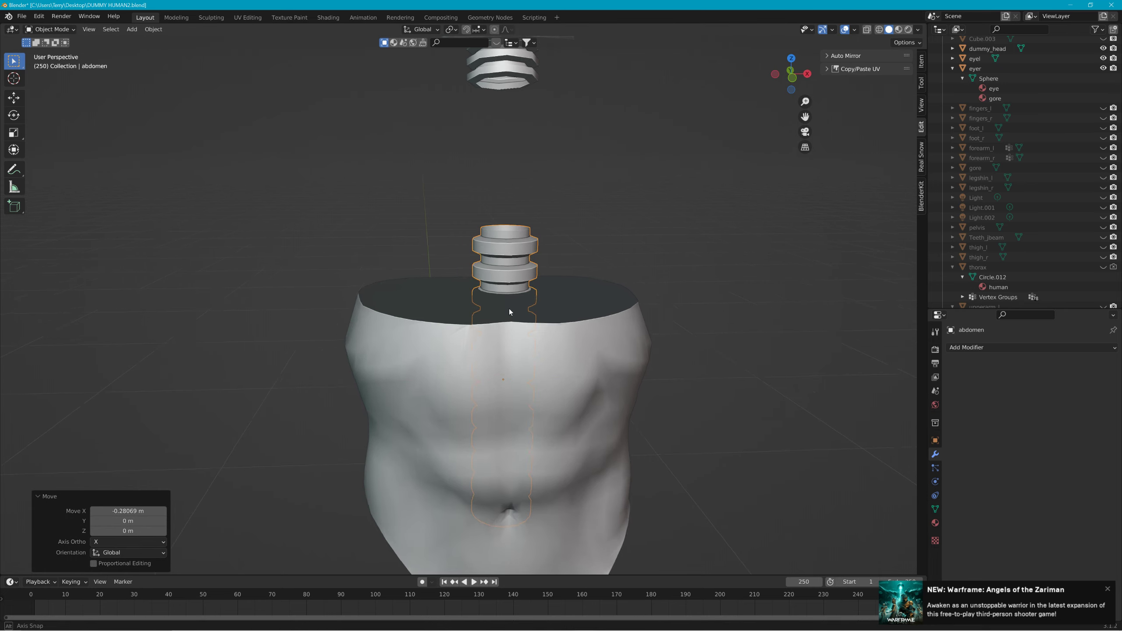
{"action": "middle_click_drag", "start_coordinate": [509, 308], "coordinate": [385, 310]}
{"action": "key", "text": "g"}
{"action": "key", "text": "x"}
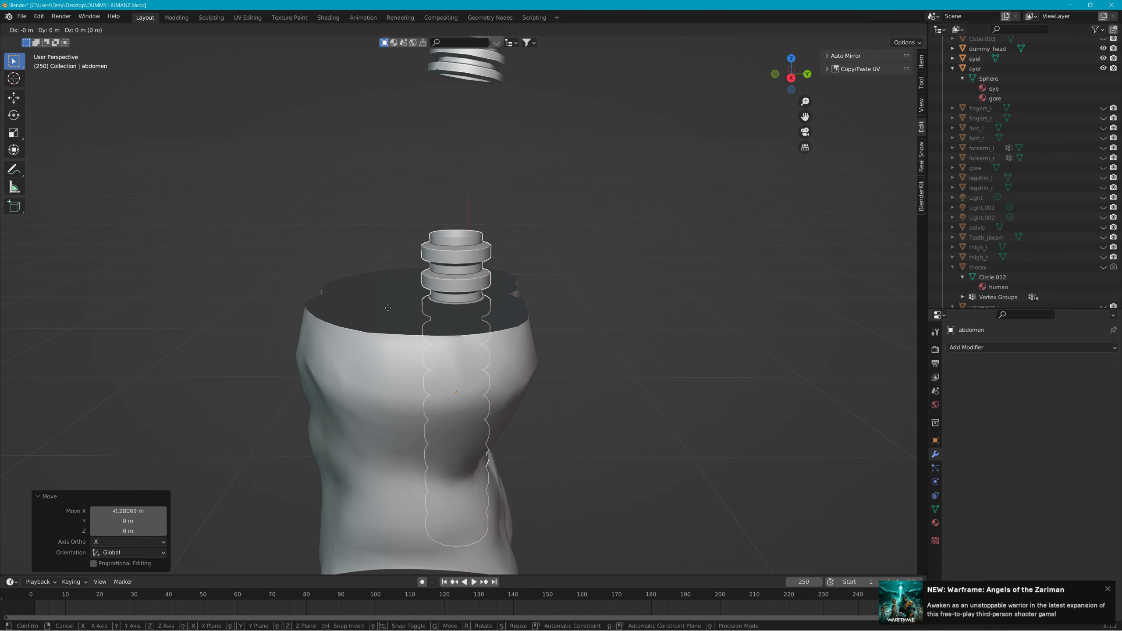
{"action": "key", "text": "y"}
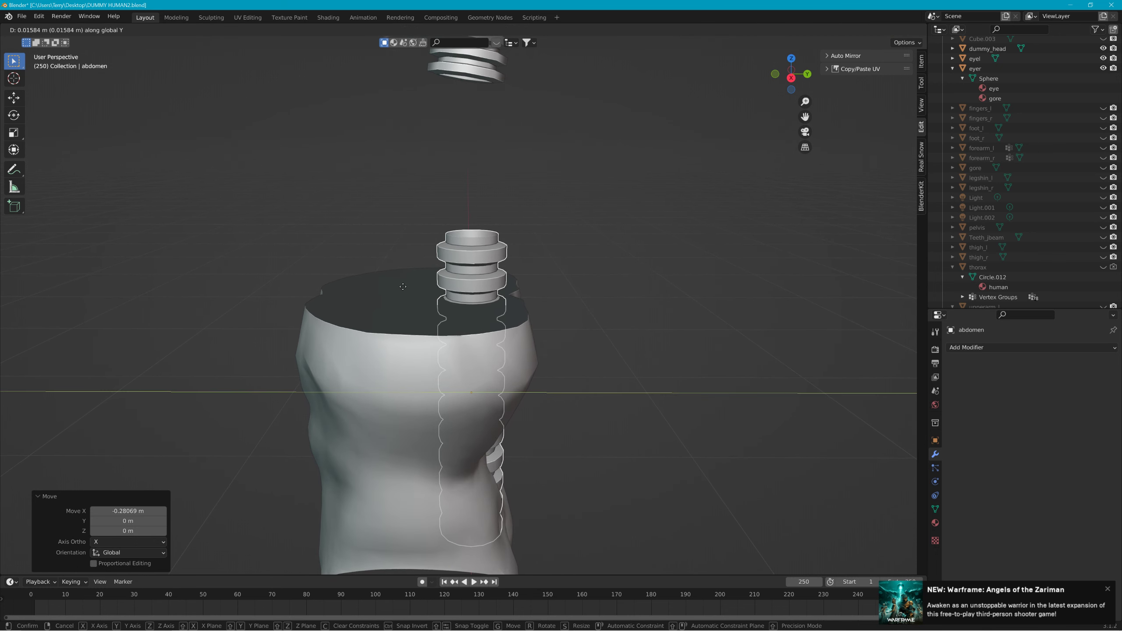
{"action": "key", "text": "x"}
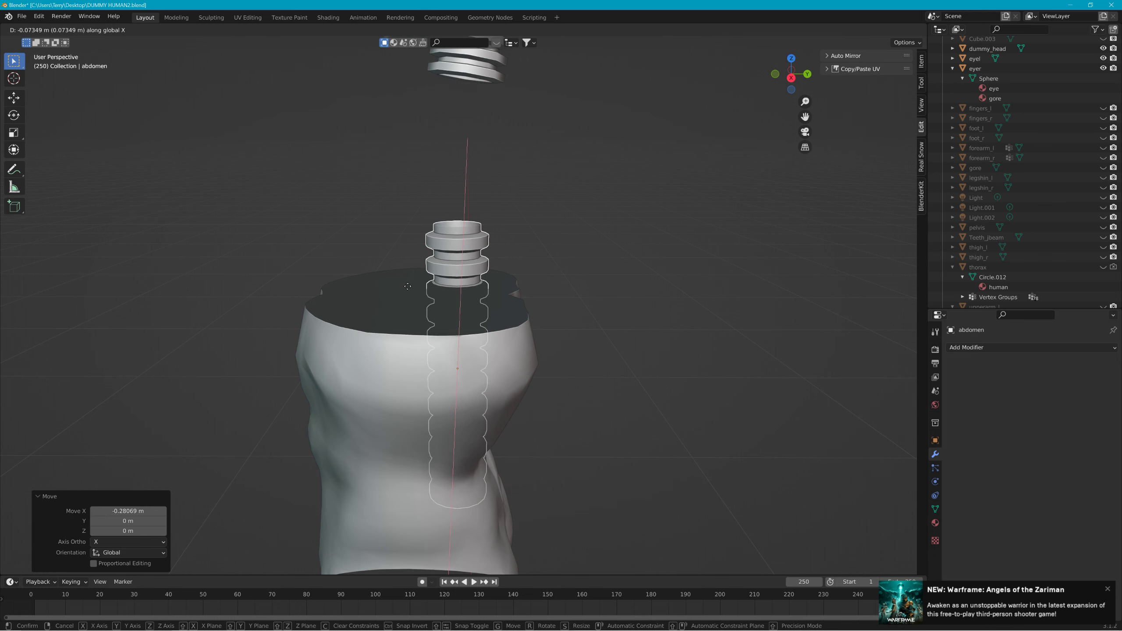
{"action": "key", "text": "y"}
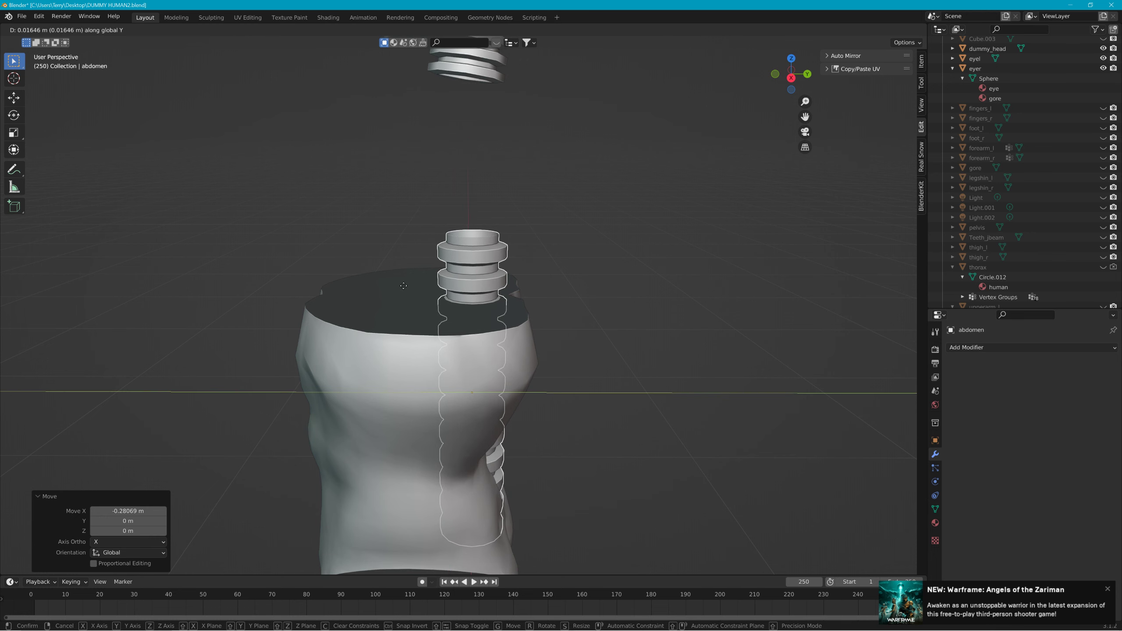
{"action": "key", "text": "x"}
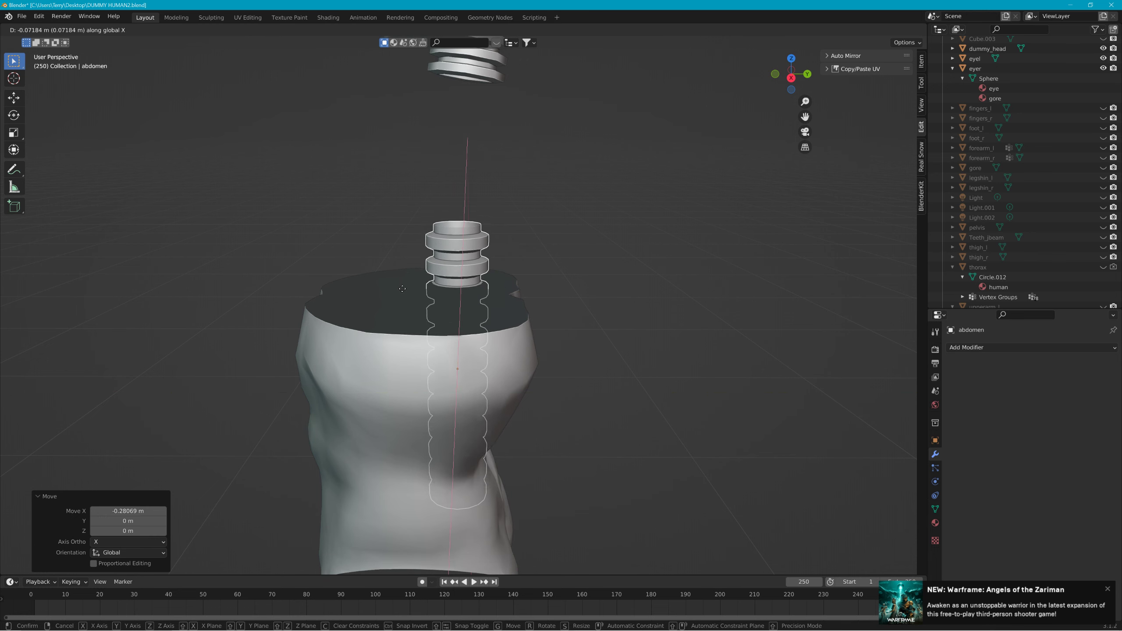
{"action": "right_click", "coordinate": [395, 303]}
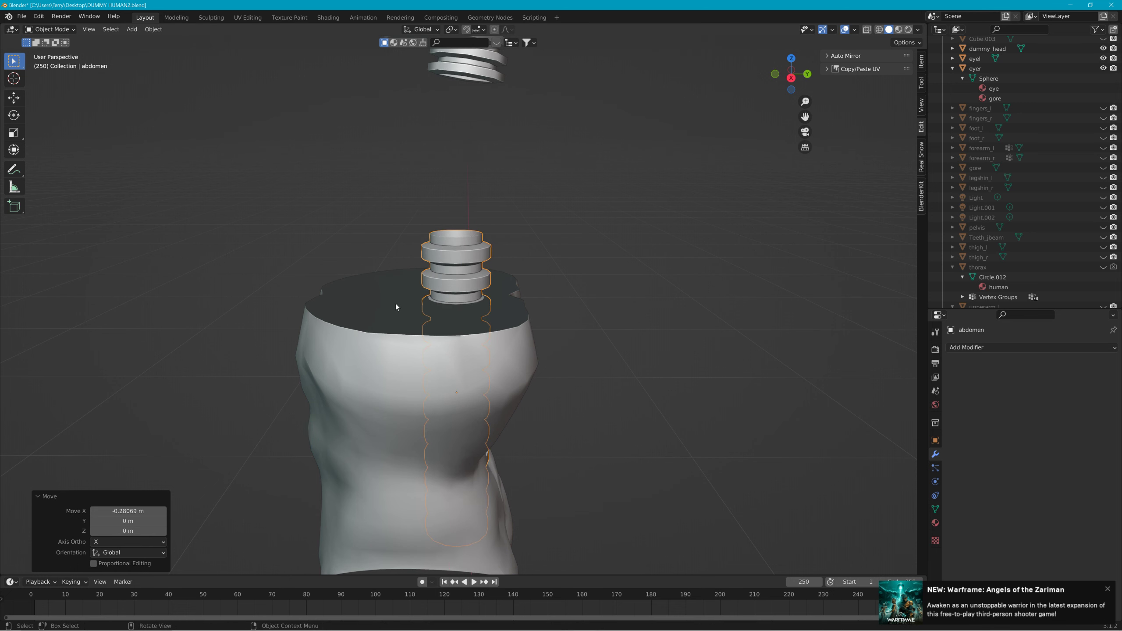
Step: Lower the ribbed spine about 0.037 m along the Z axis inside the abdomen
{"action": "middle_click_drag", "start_coordinate": [396, 304], "coordinate": [481, 320]}
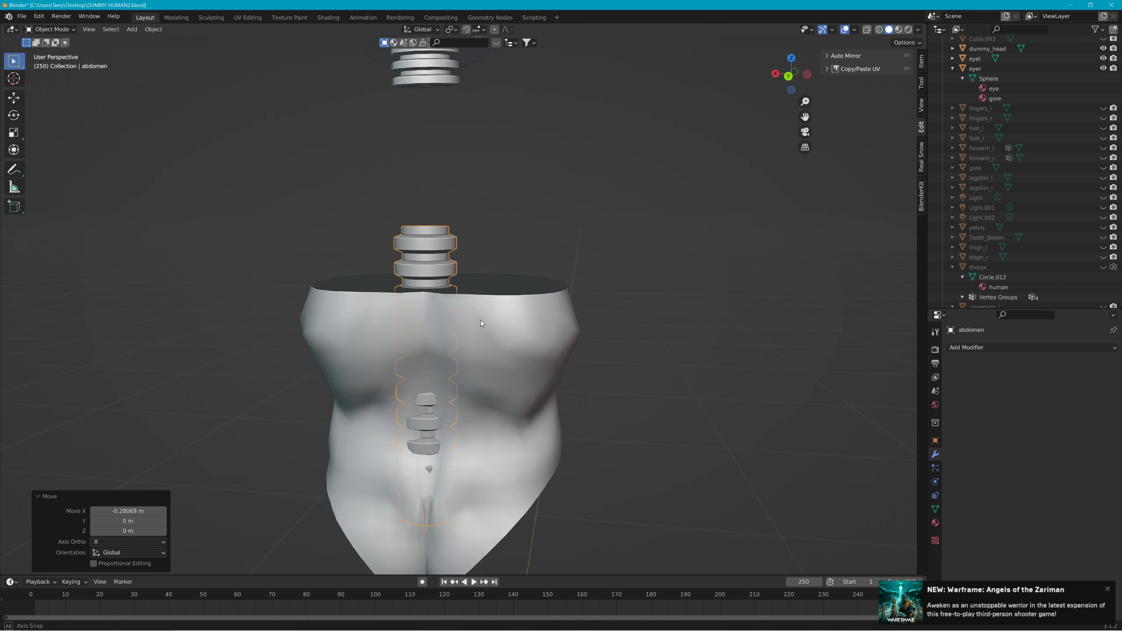
{"action": "key", "text": "g"}
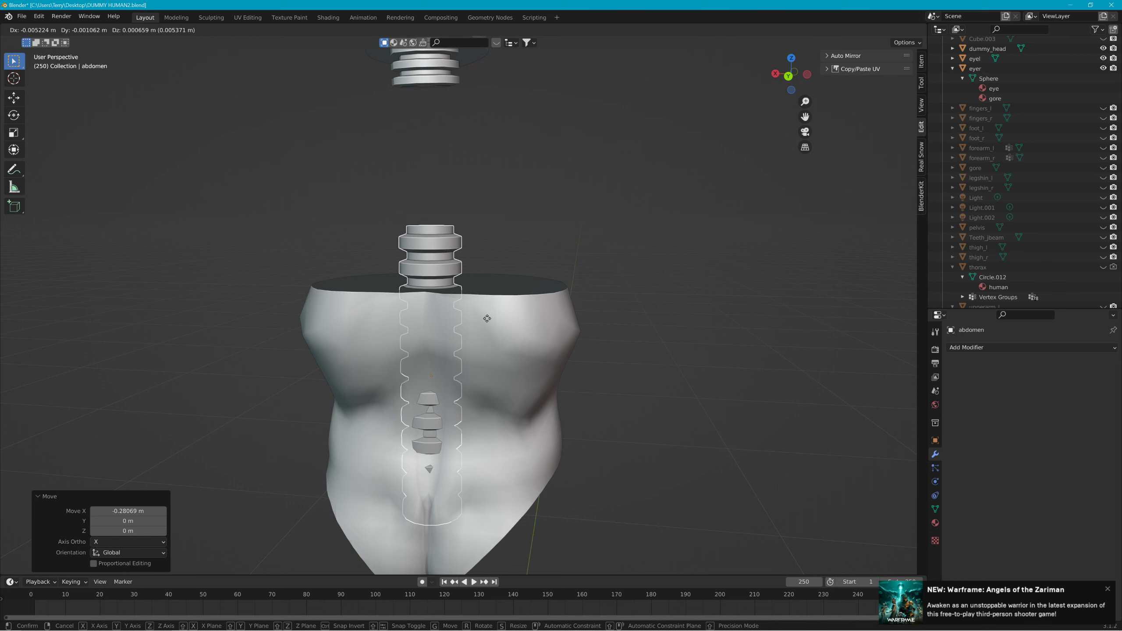
{"action": "key", "text": "y"}
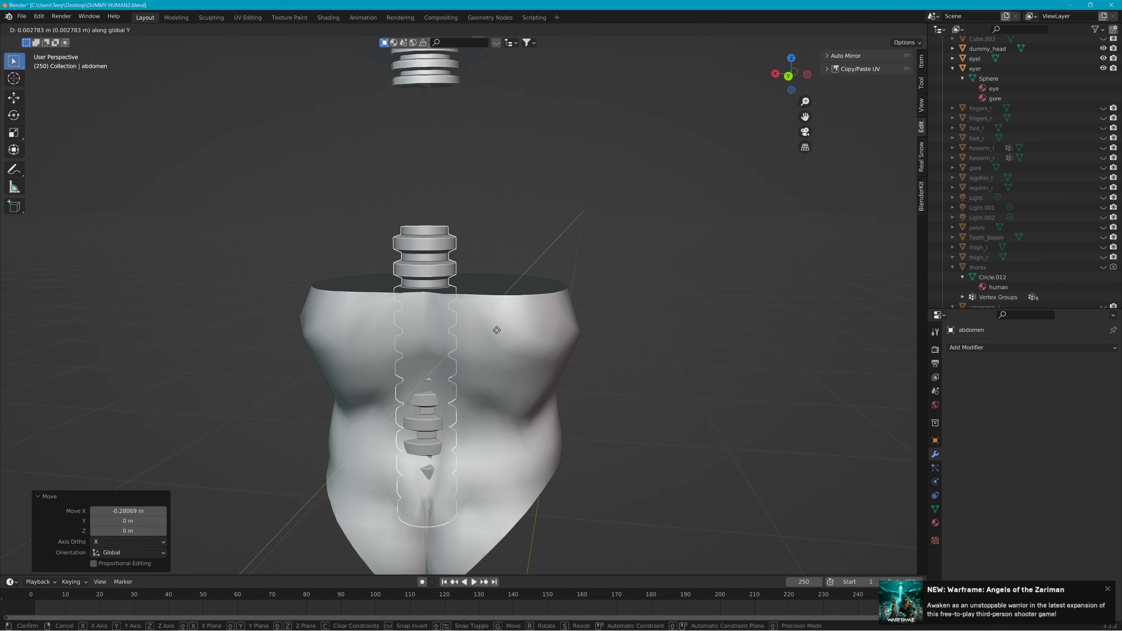
{"action": "key", "text": "z"}
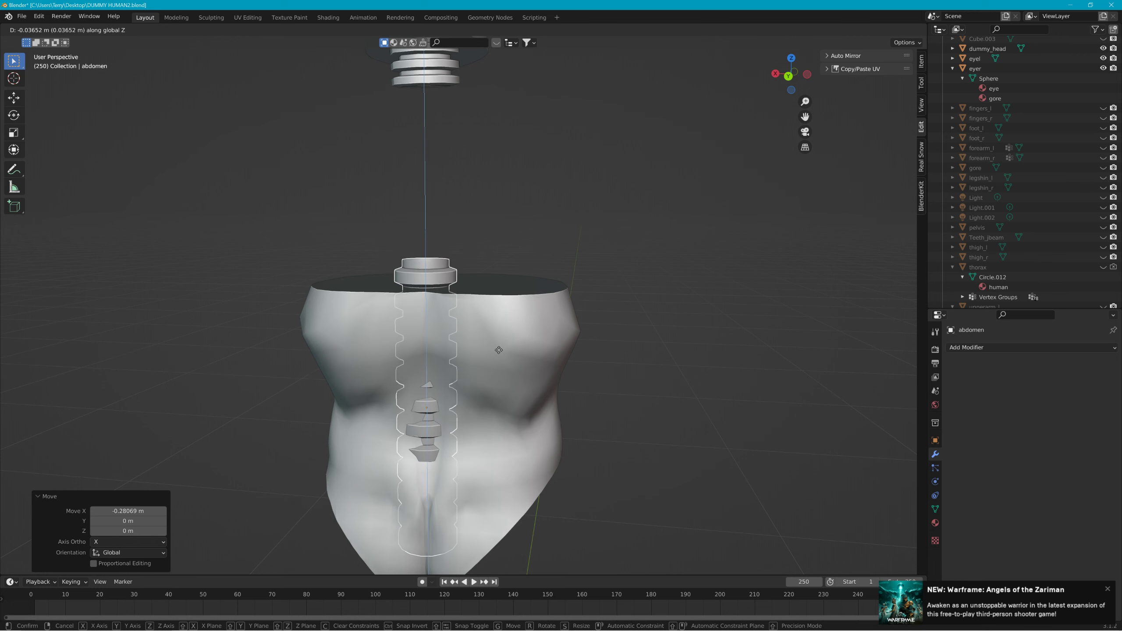
{"action": "left_click", "coordinate": [499, 350]}
Step: Rotate the ribbed spine about -6.7° around the global X axis
{"action": "middle_click_drag", "start_coordinate": [498, 350], "coordinate": [419, 363]}
{"action": "key", "text": "r"}
{"action": "key", "text": "y"}
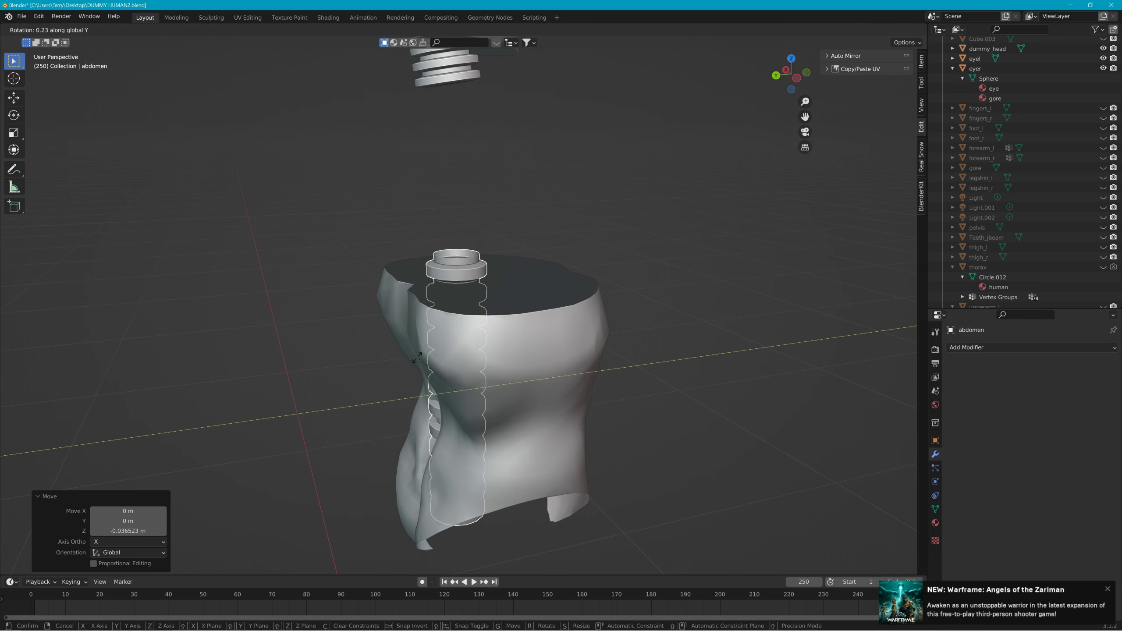
{"action": "key", "text": "x"}
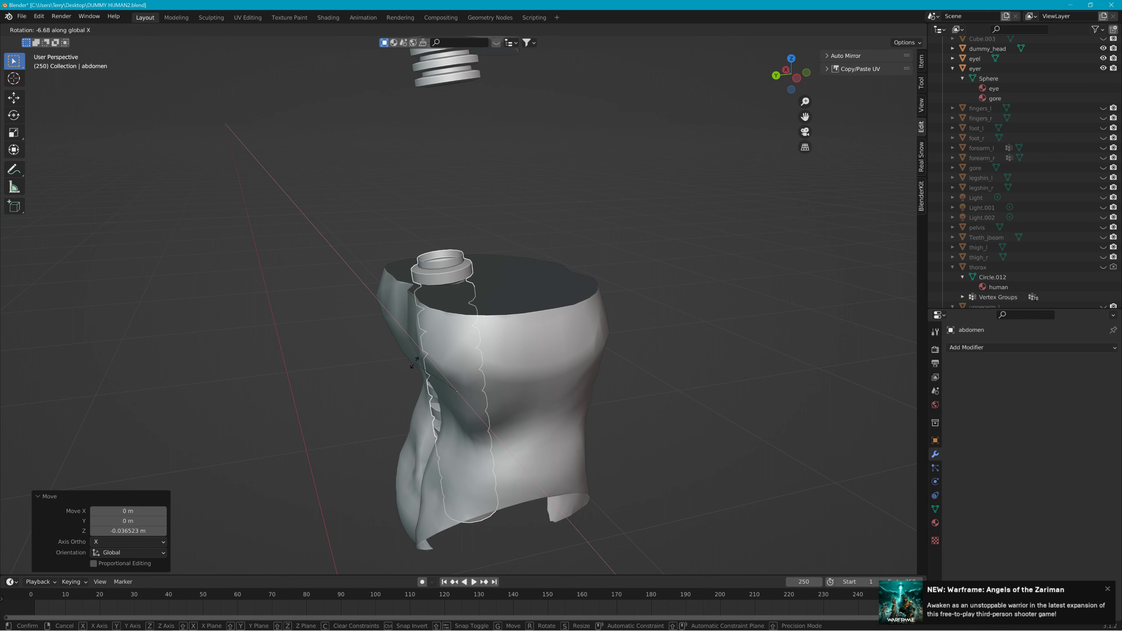
{"action": "left_click", "coordinate": [414, 365]}
Step: Scale the ribbed spine uniformly to about 0.744 and raise it about 0.061 m along the Z axis
{"action": "key", "text": "s"}
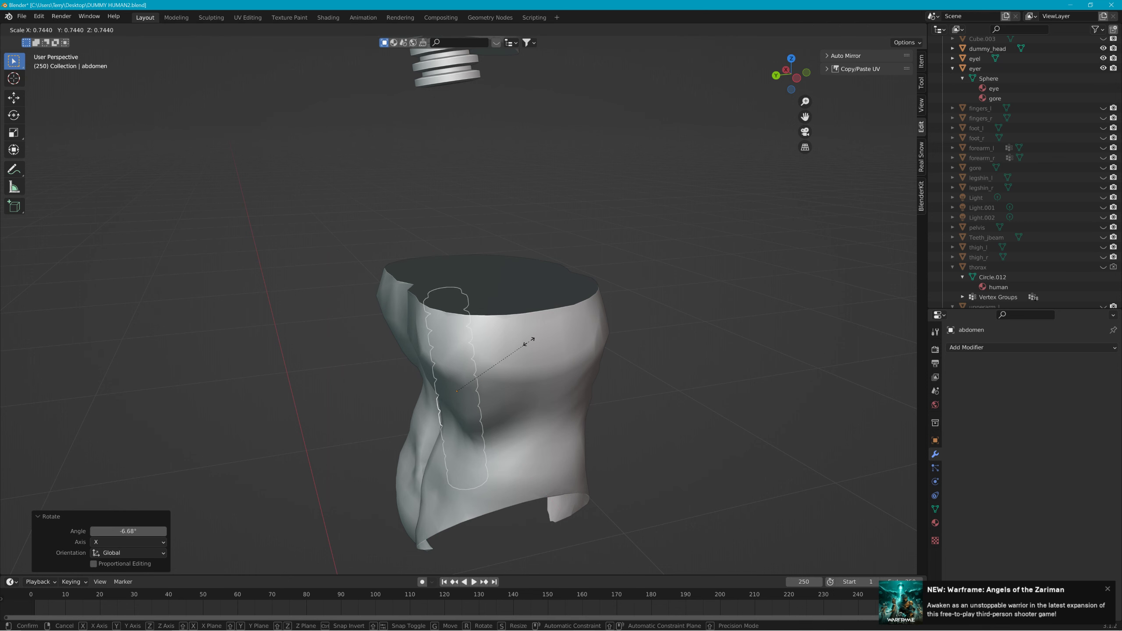
{"action": "left_click", "coordinate": [528, 342]}
{"action": "key", "text": "g"}
{"action": "key", "text": "z"}
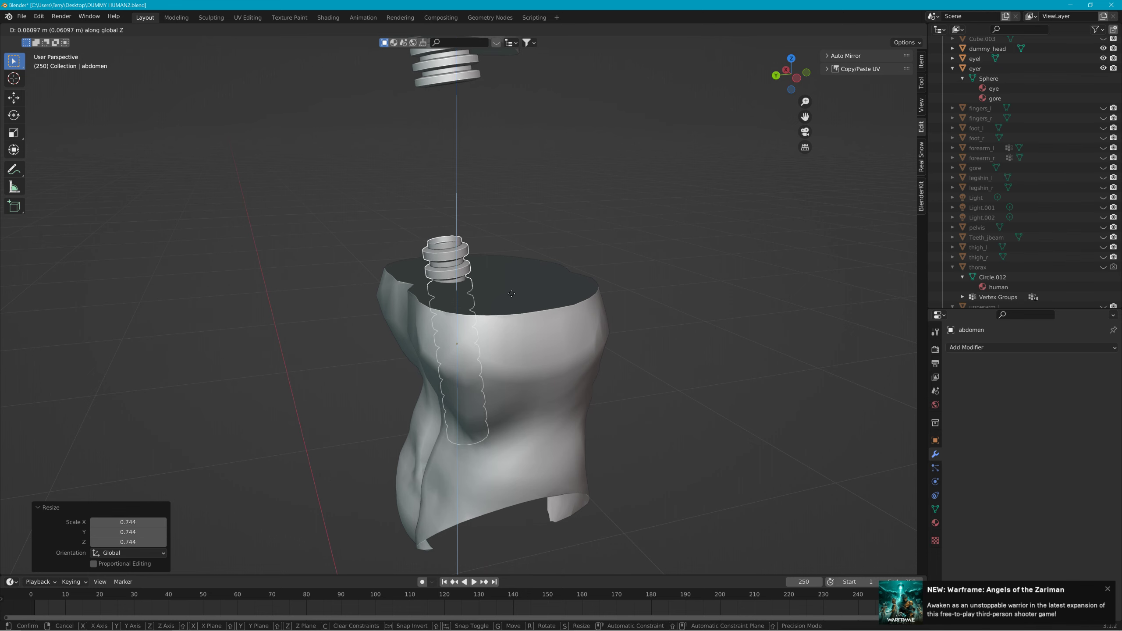
{"action": "left_click", "coordinate": [511, 293]}
{"action": "middle_click_drag", "start_coordinate": [512, 321], "coordinate": [673, 322]}
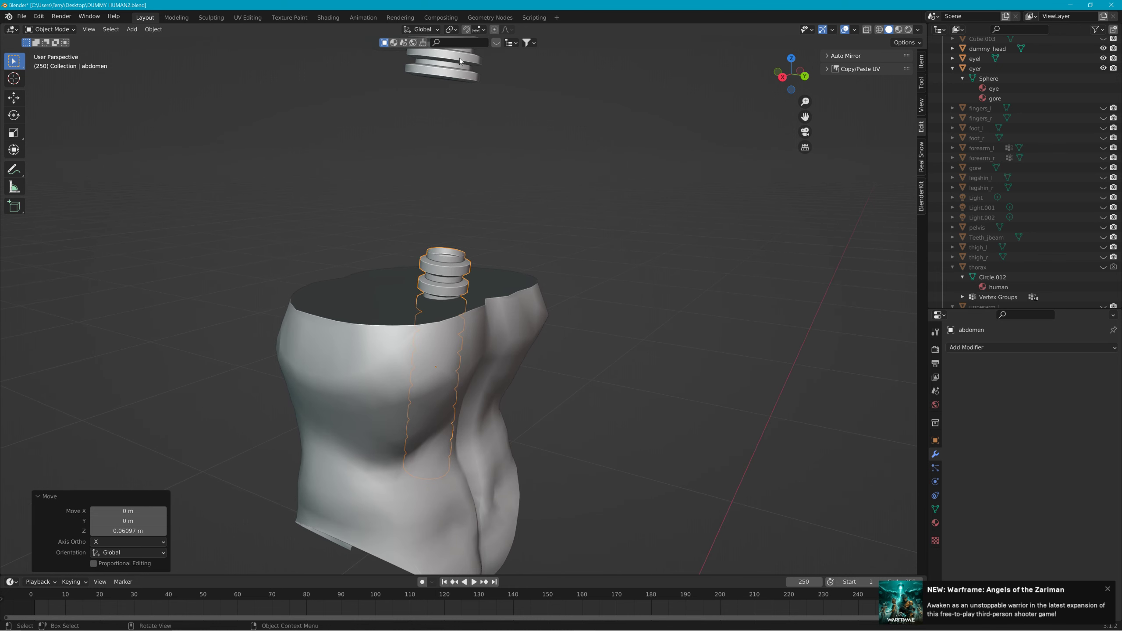
{"action": "middle_click_drag", "start_coordinate": [507, 217], "coordinate": [631, 284]}
{"action": "scroll", "coordinate": [515, 228], "scroll_direction": "down", "scroll_amount": 3}
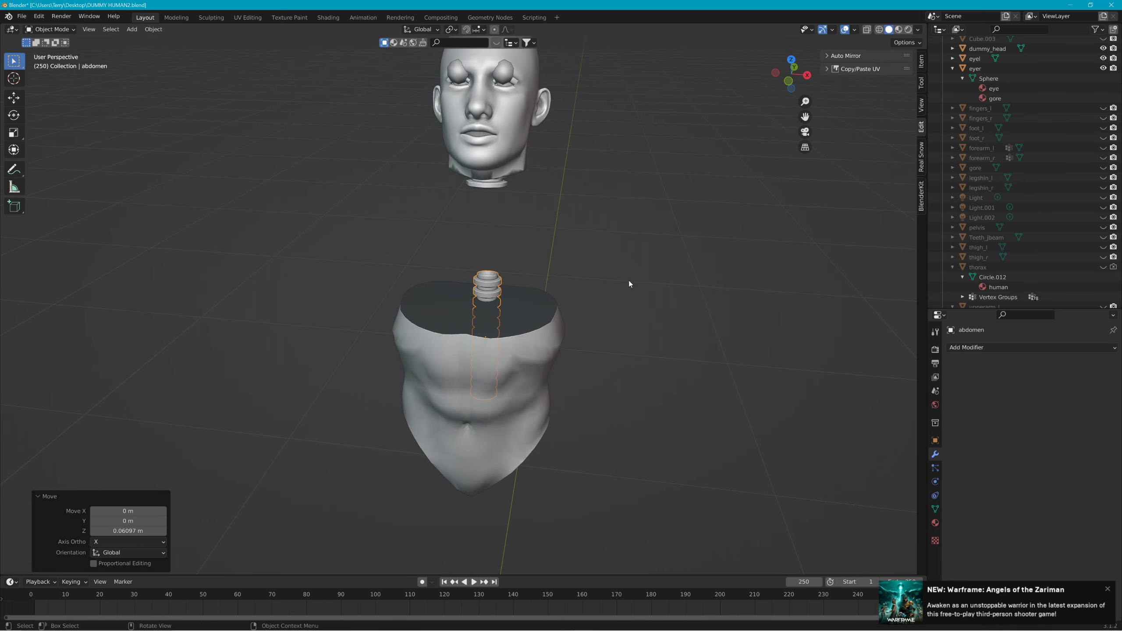
Step: Select the abdomen body CC_Base_Body.002 together with the ribbed spine, keeping the spine as the active object
{"action": "left_click", "coordinate": [549, 303]}
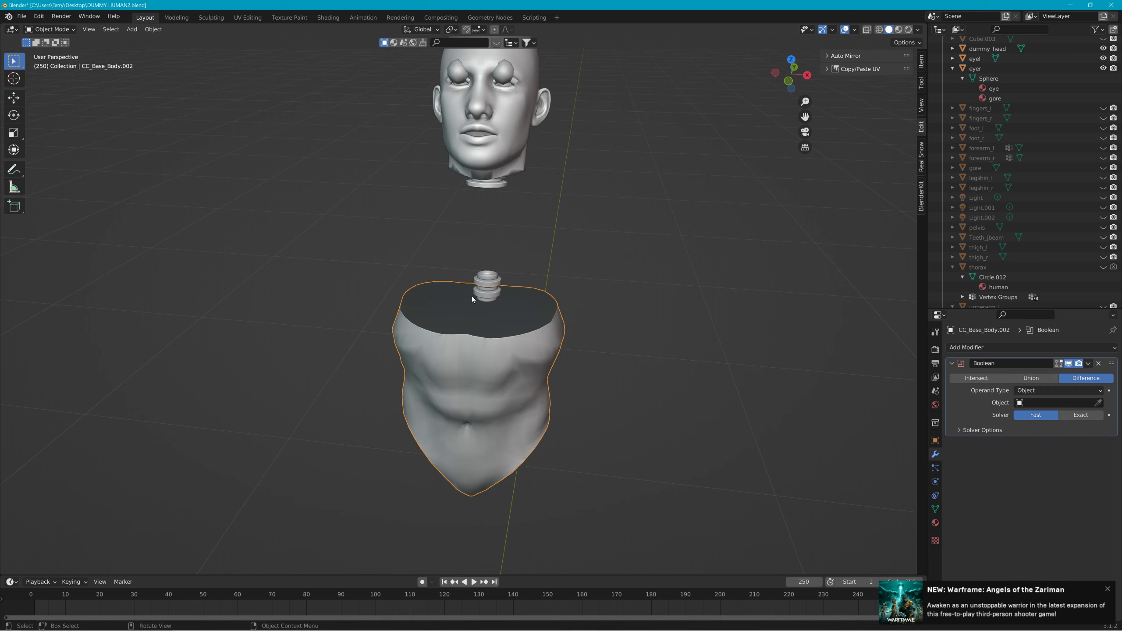
{"action": "left_click", "coordinate": [485, 291]}
{"action": "left_click", "coordinate": [483, 294]}
{"action": "left_click", "coordinate": [482, 297]}
{"action": "left_click", "coordinate": [397, 309]}
{"action": "left_click", "coordinate": [487, 287]}
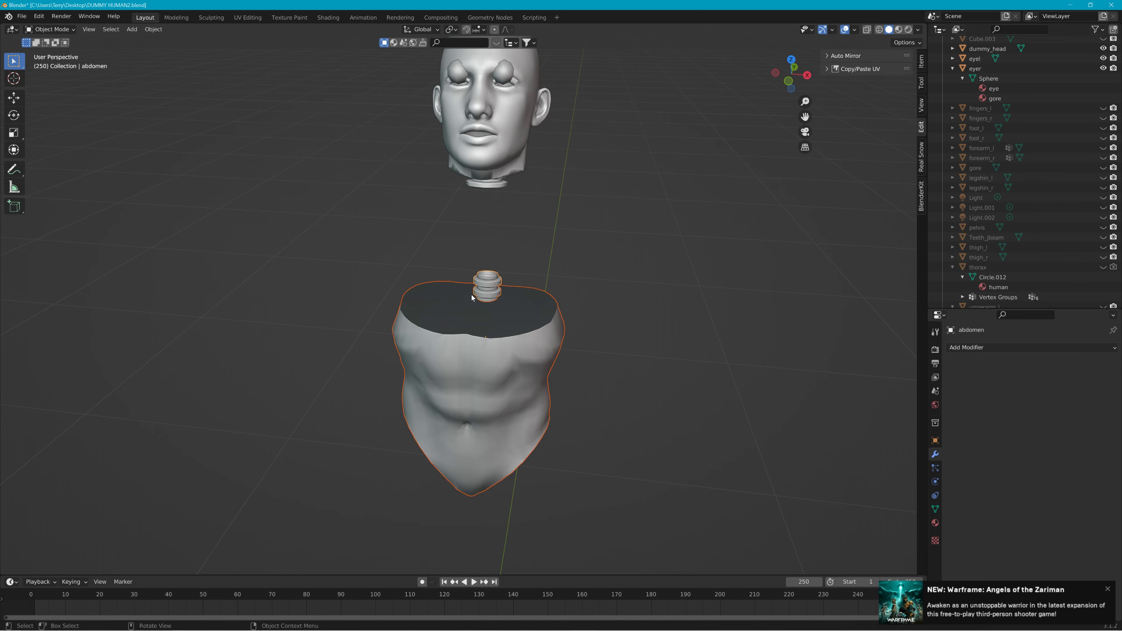
{"action": "middle_click_drag", "start_coordinate": [506, 267], "coordinate": [519, 246]}
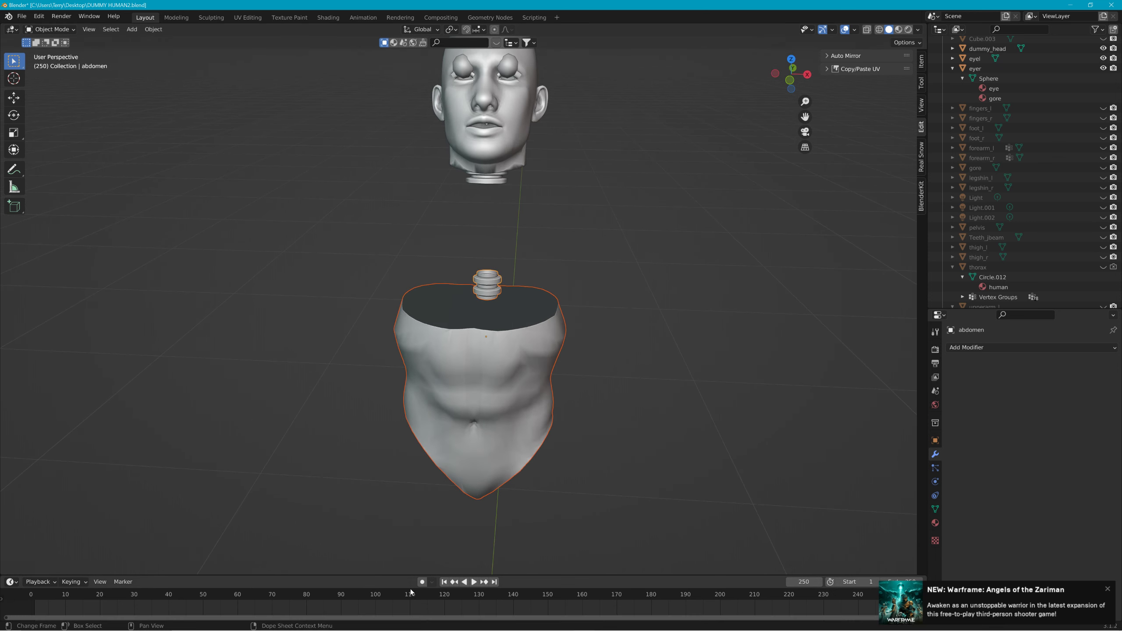